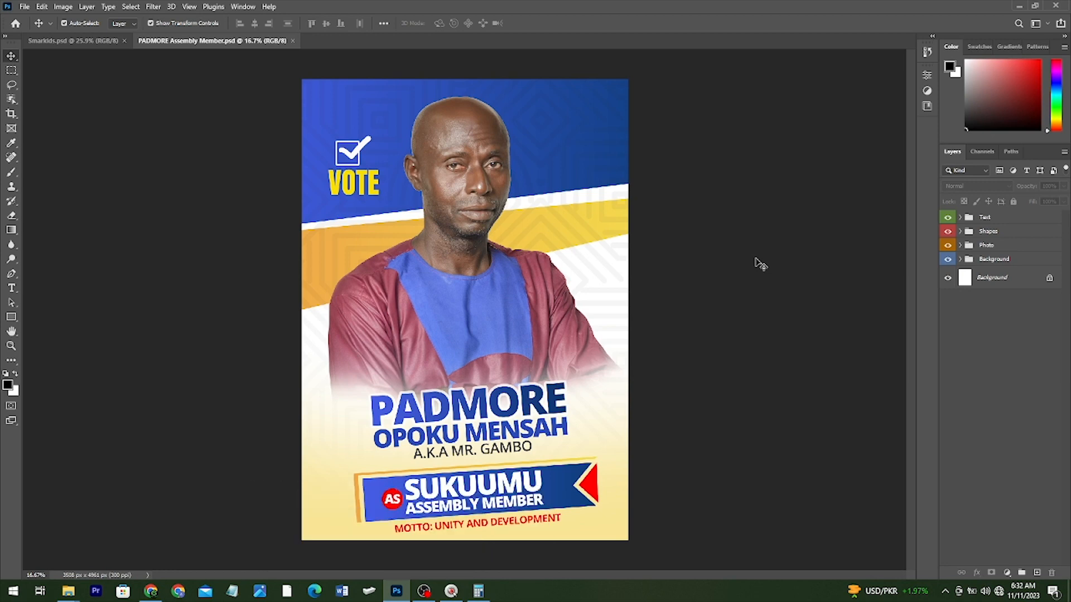
- Create a new document from the A3 print preset, 297 x 420 mm portrait at 300 ppi in RGB Color
key(ctrl+n)
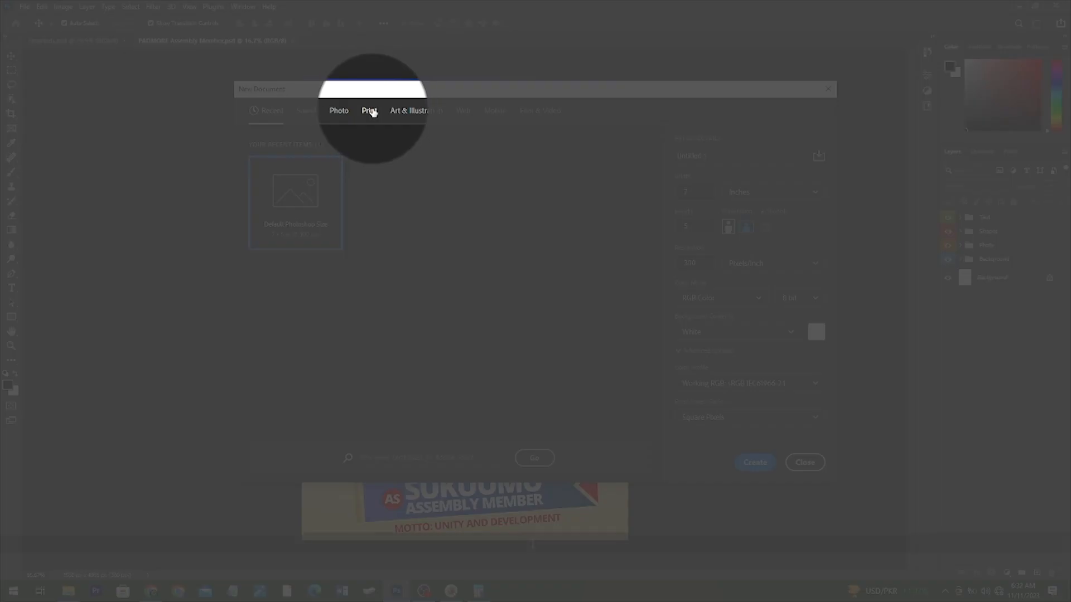
click(368, 112)
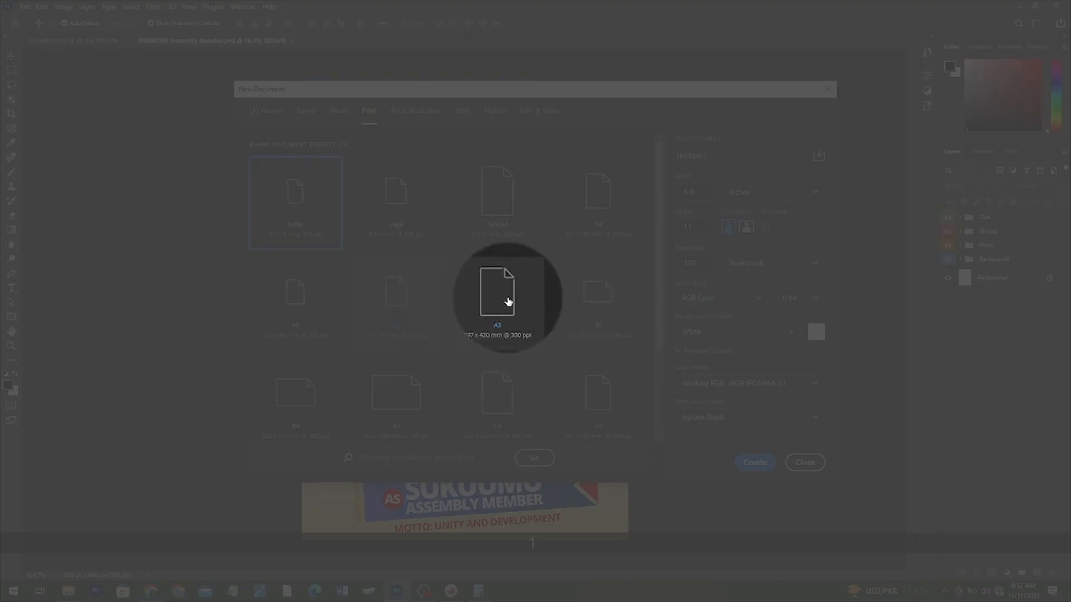
click(508, 301)
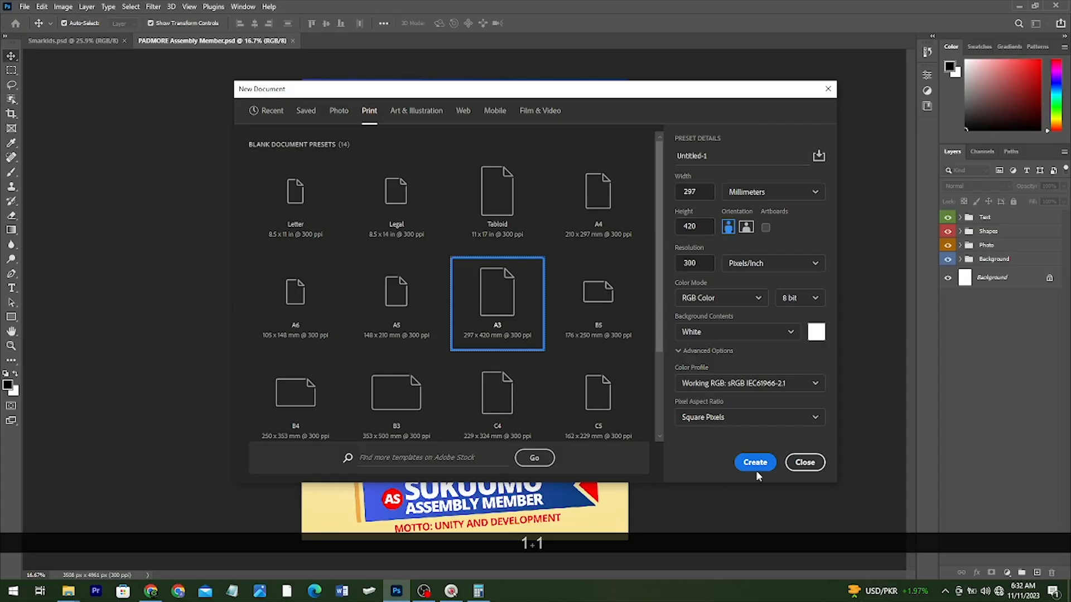
click(755, 463)
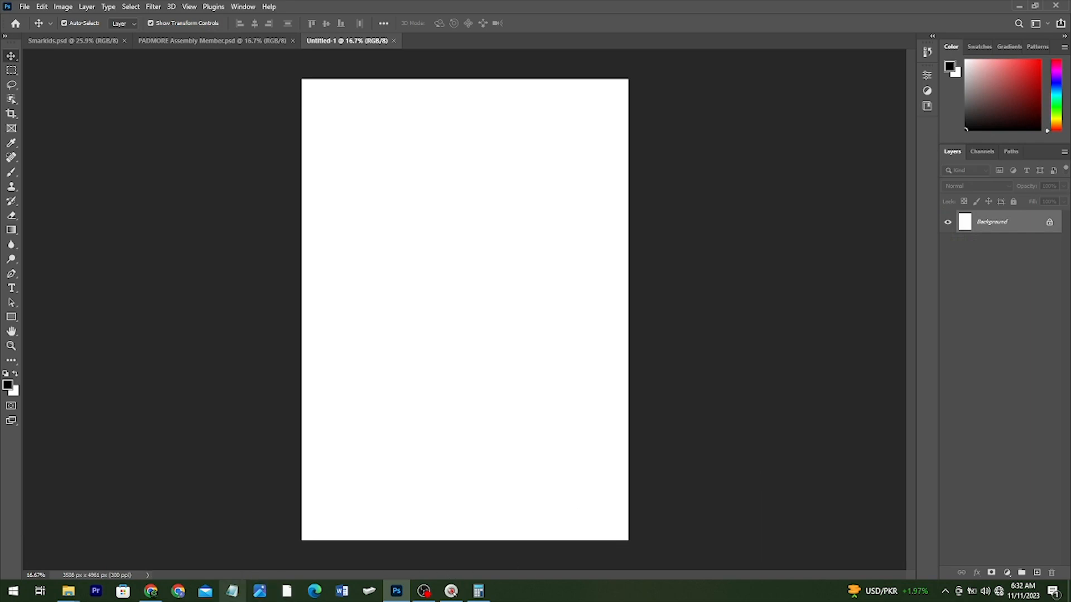
- Switch to Chrome to view the All Template store page, and return to Photoshop to look at the finished election poster
click(151, 591)
click(350, 8)
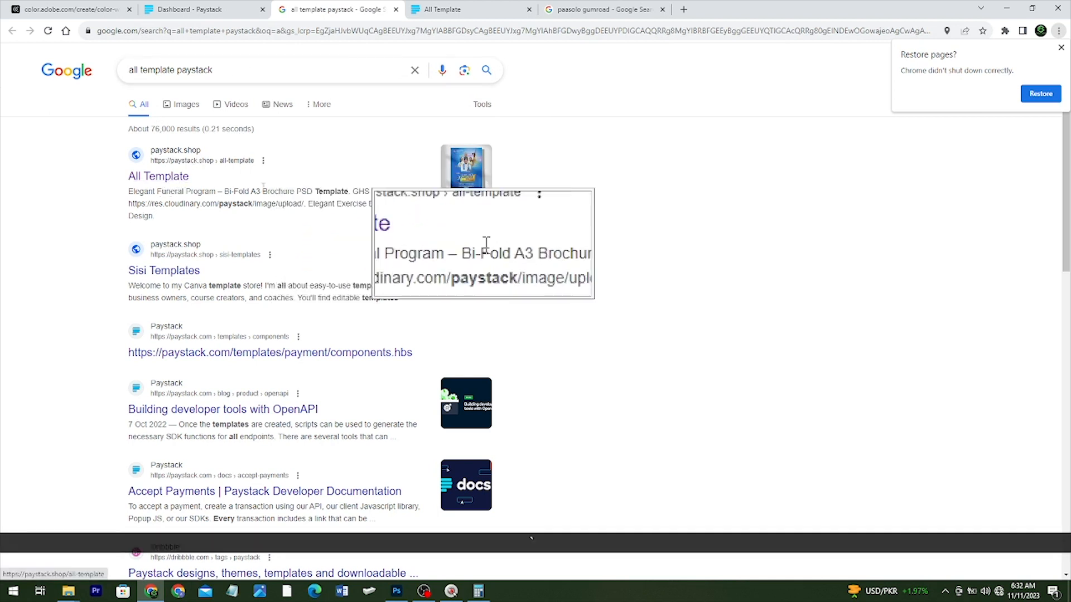
click(474, 9)
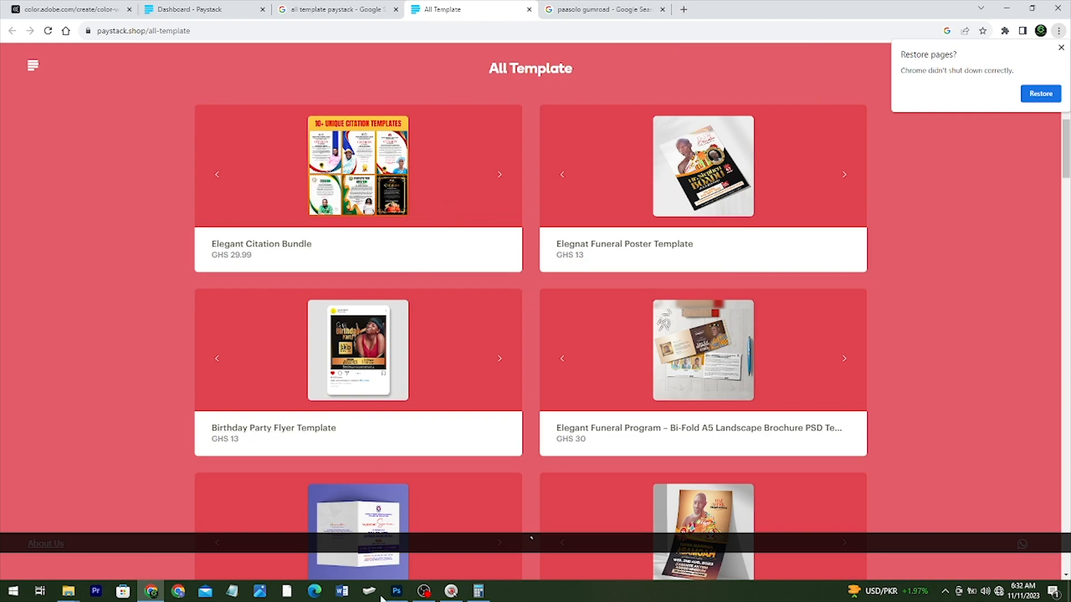
click(397, 591)
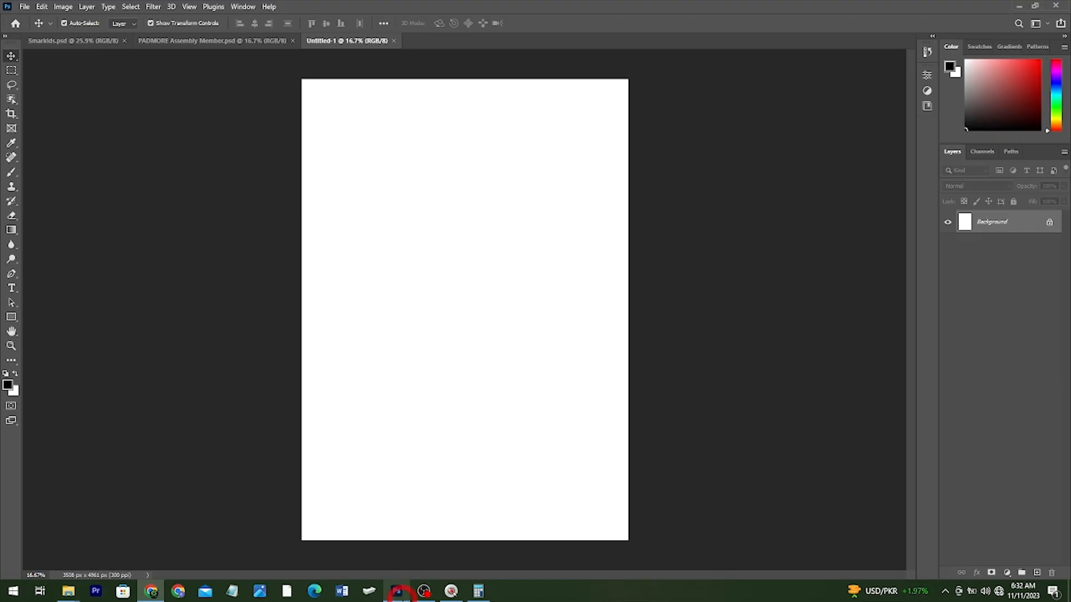
click(205, 41)
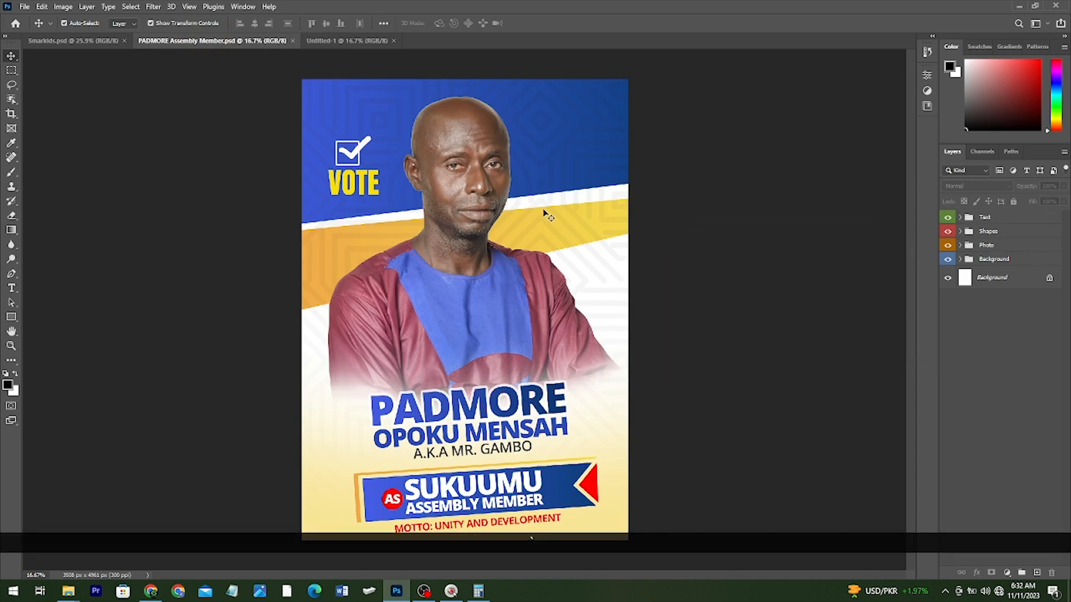
click(359, 44)
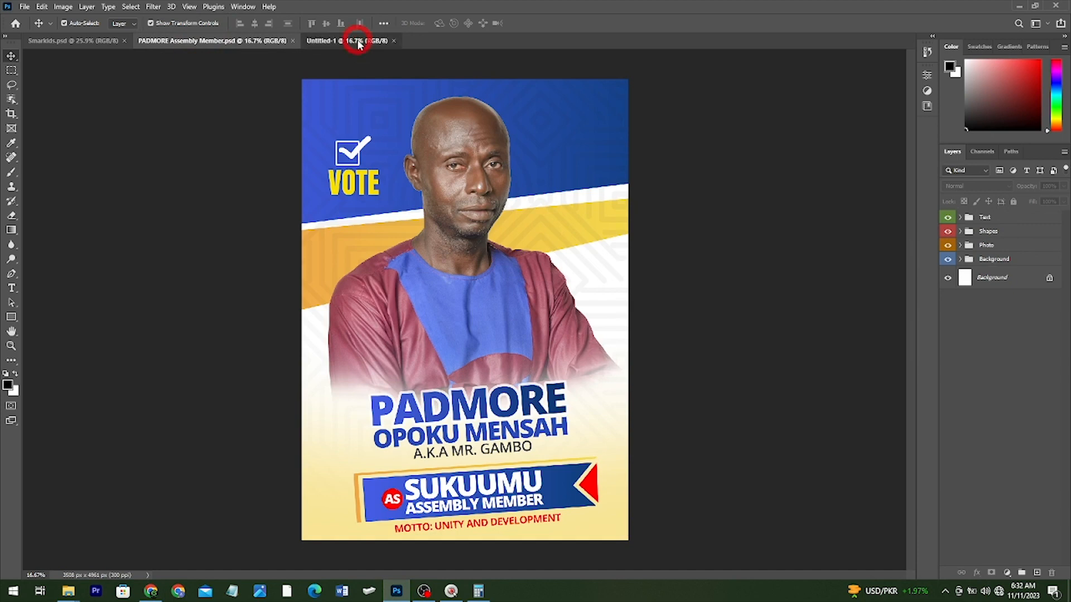
key(super)
key(Tab)
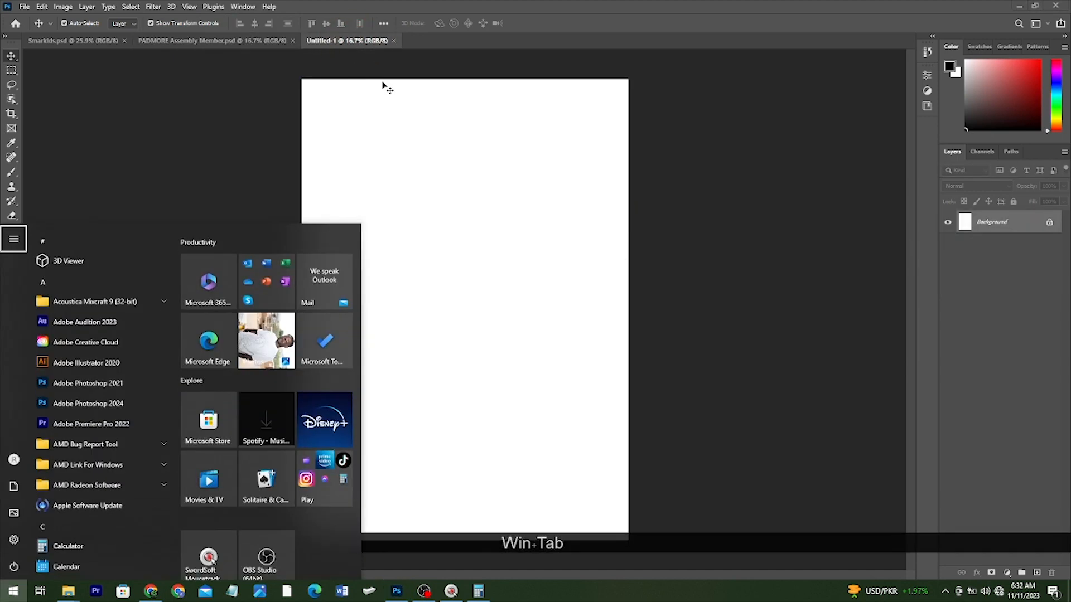
key(alt+Tab)
click(455, 251)
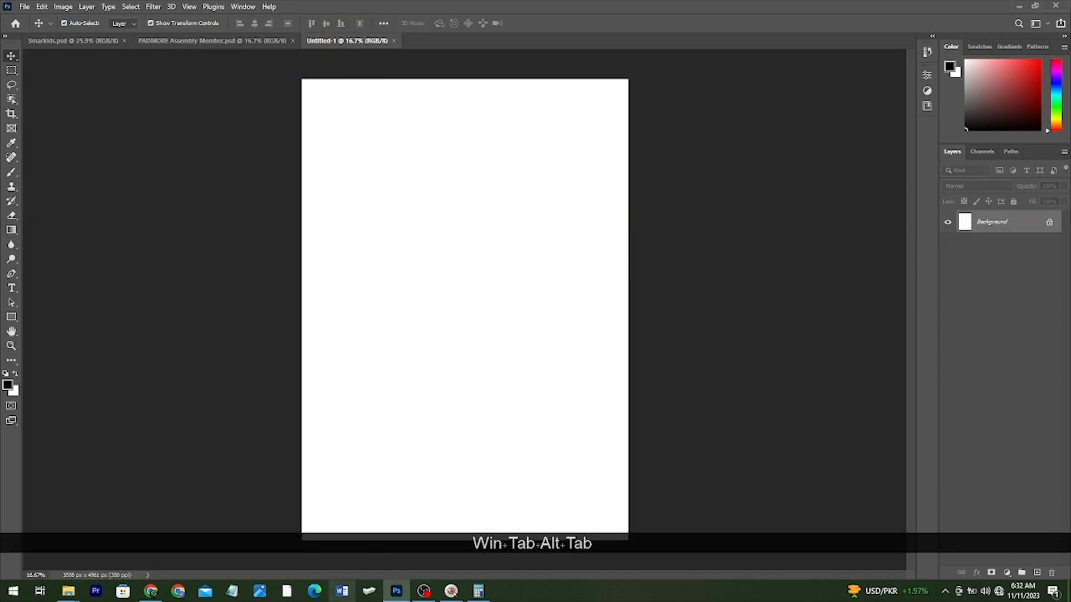
- Switch to Chrome and look through the All Template store listings and the search results for paasolo gumroad
click(151, 591)
scroll(464, 272, down, 1)
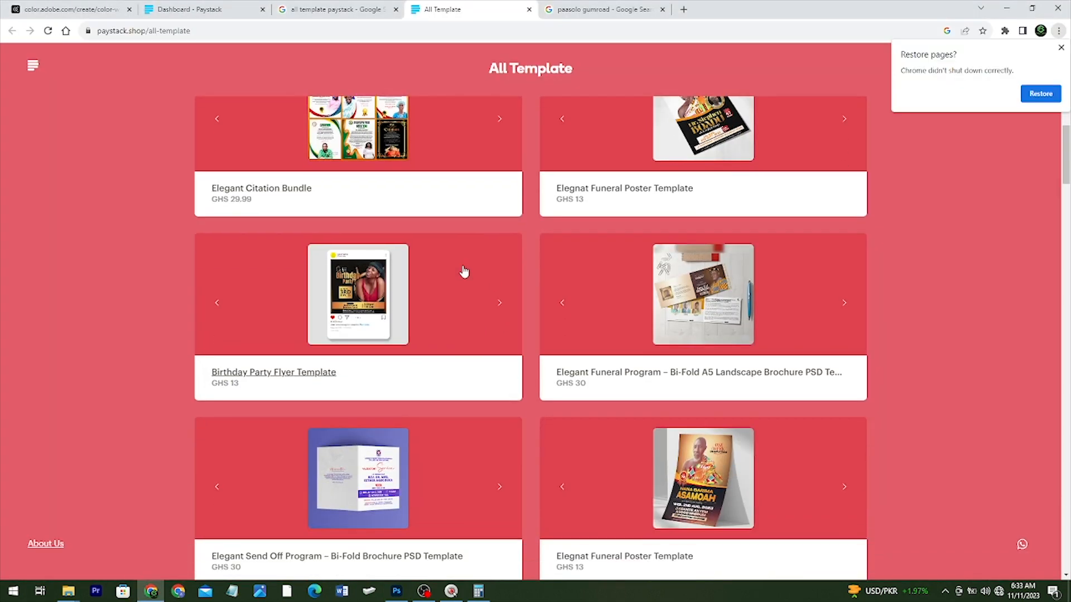
scroll(464, 270, down, 6)
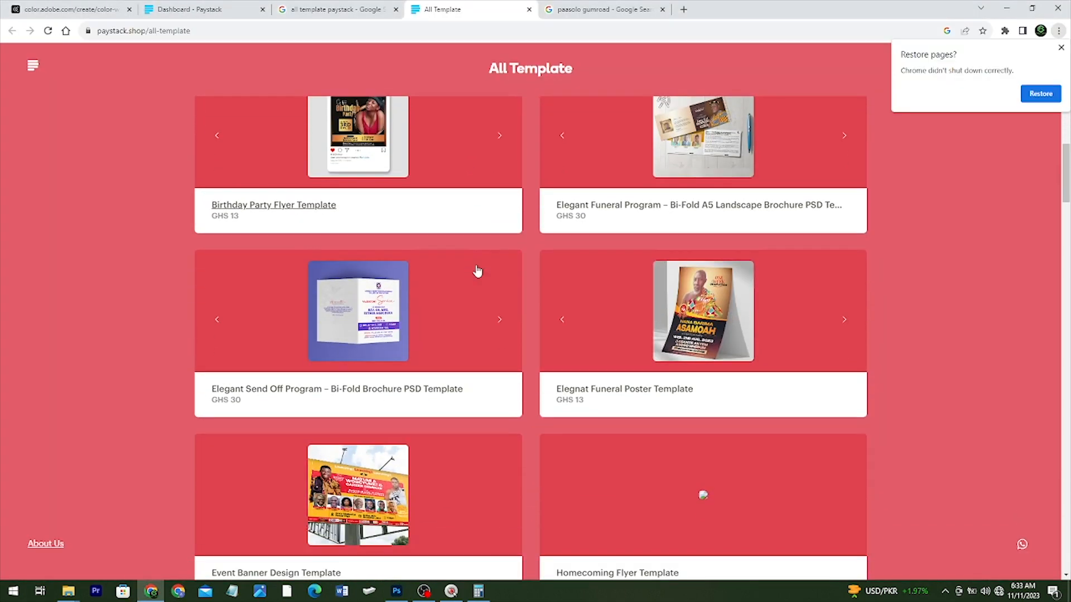
scroll(476, 269, down, 2)
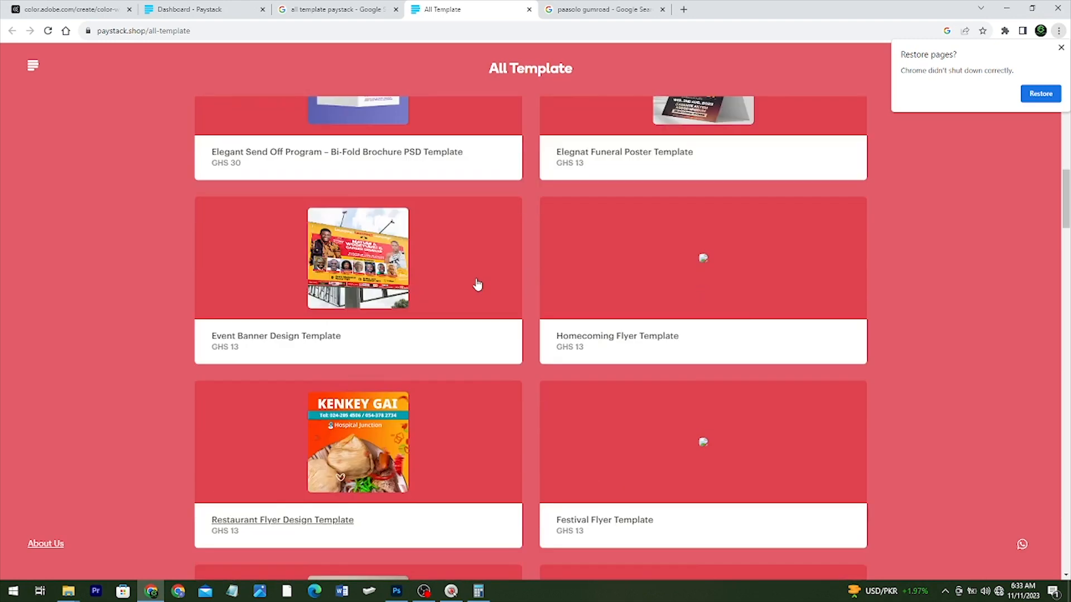
scroll(476, 276, up, 8)
scroll(477, 284, up, 2)
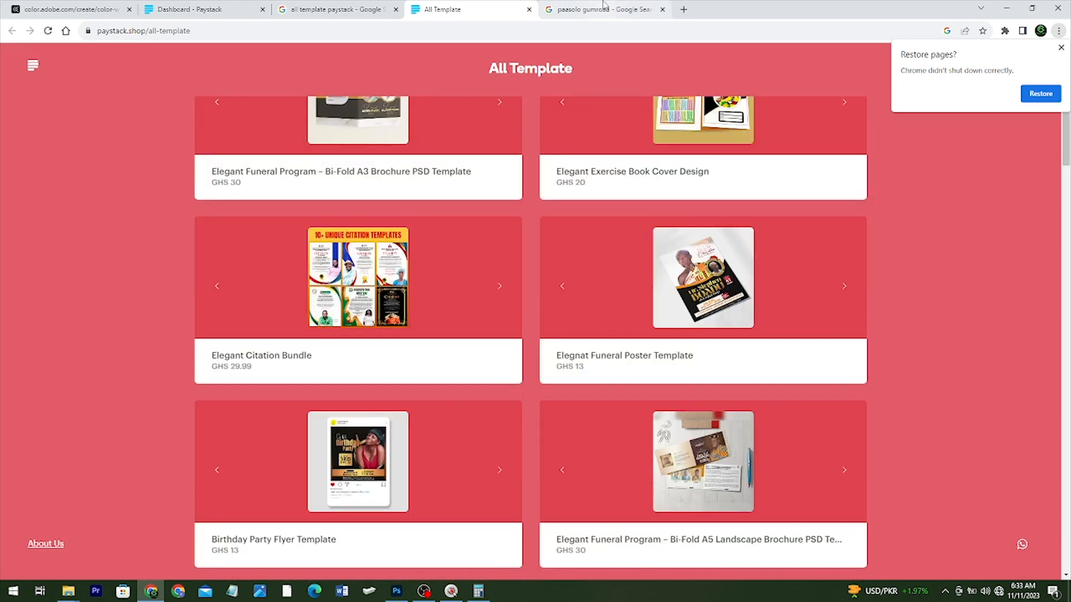
click(603, 9)
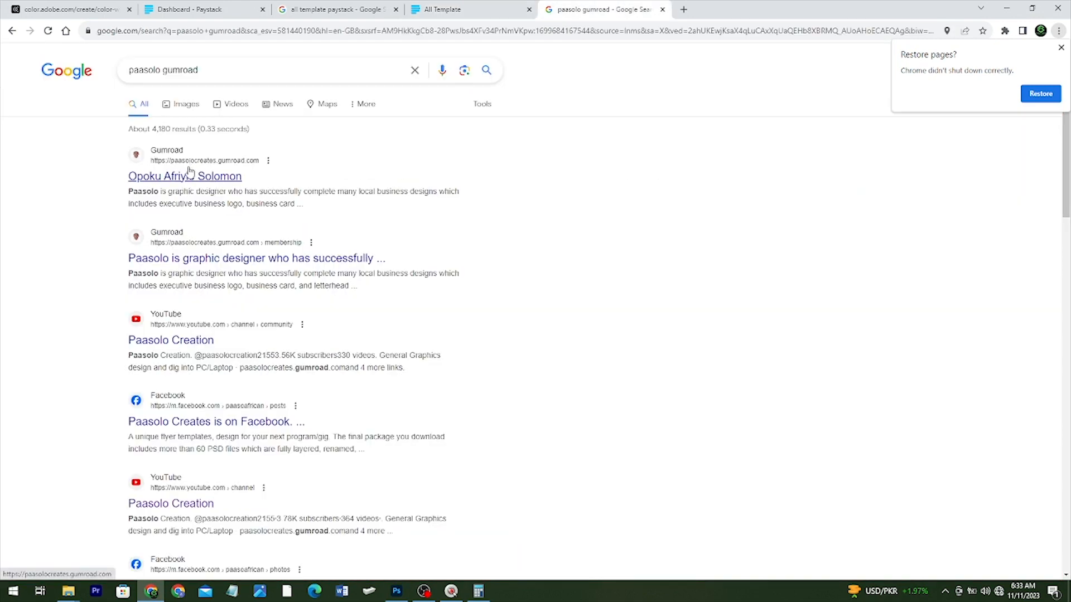
key(grave)
key(grave)
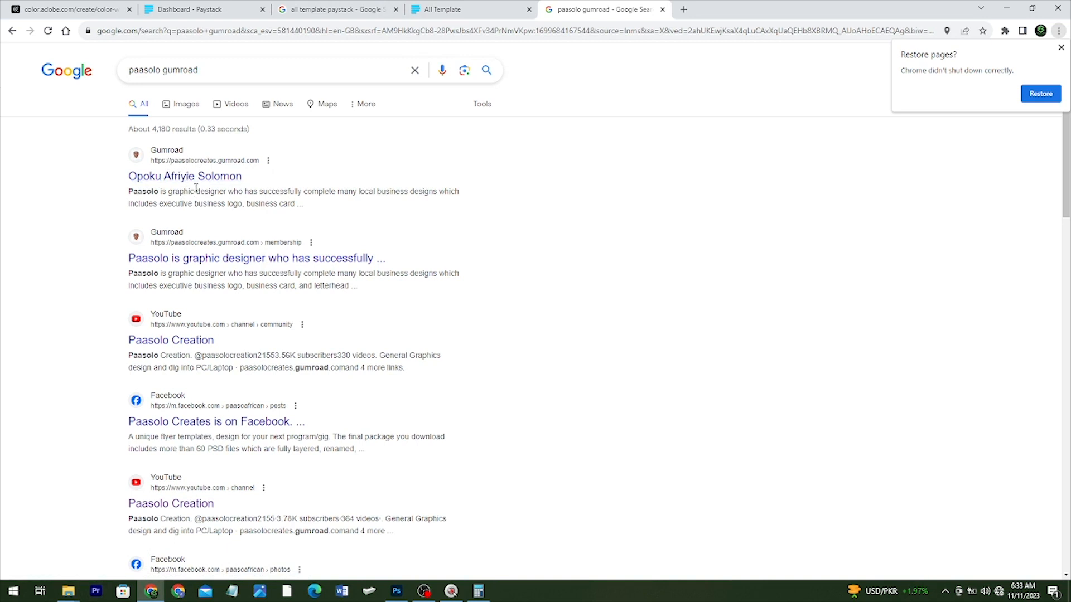
- Return to Photoshop, view the finished election poster as reference, and go back to the blank A3 document
click(396, 591)
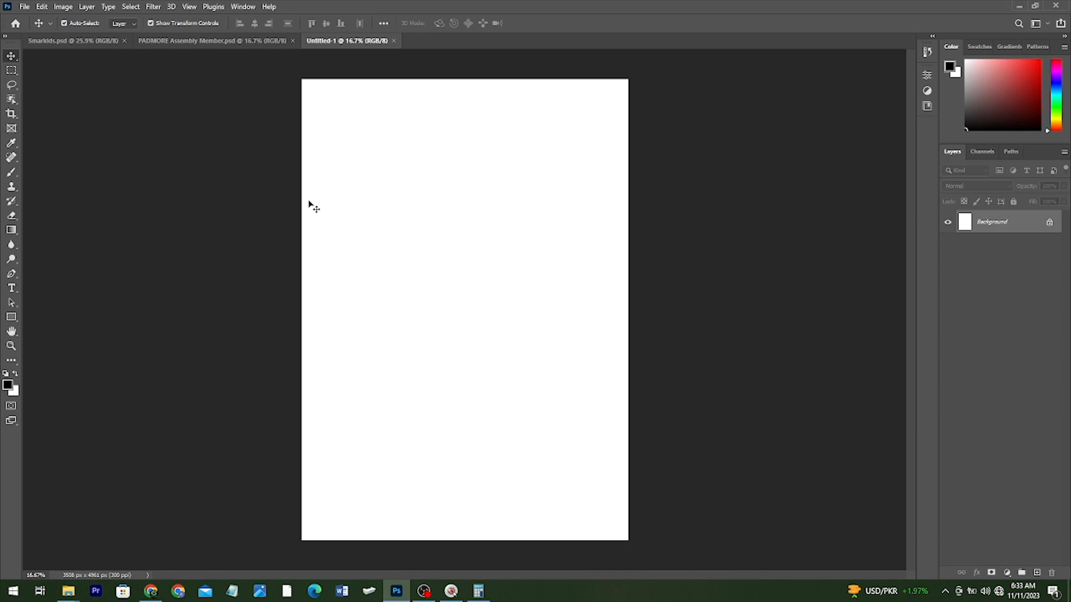
click(219, 42)
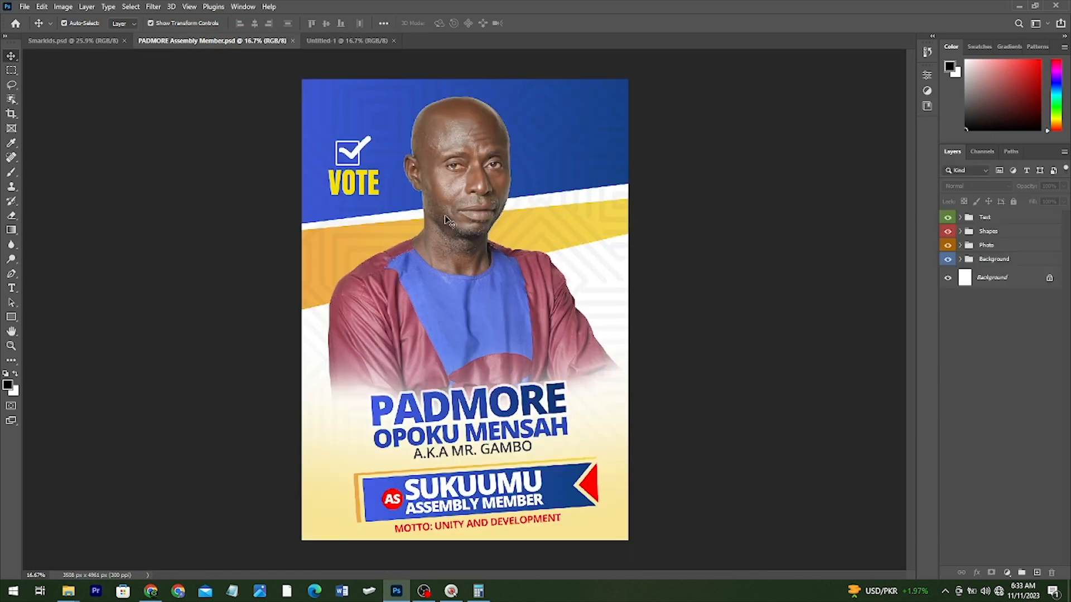
click(346, 40)
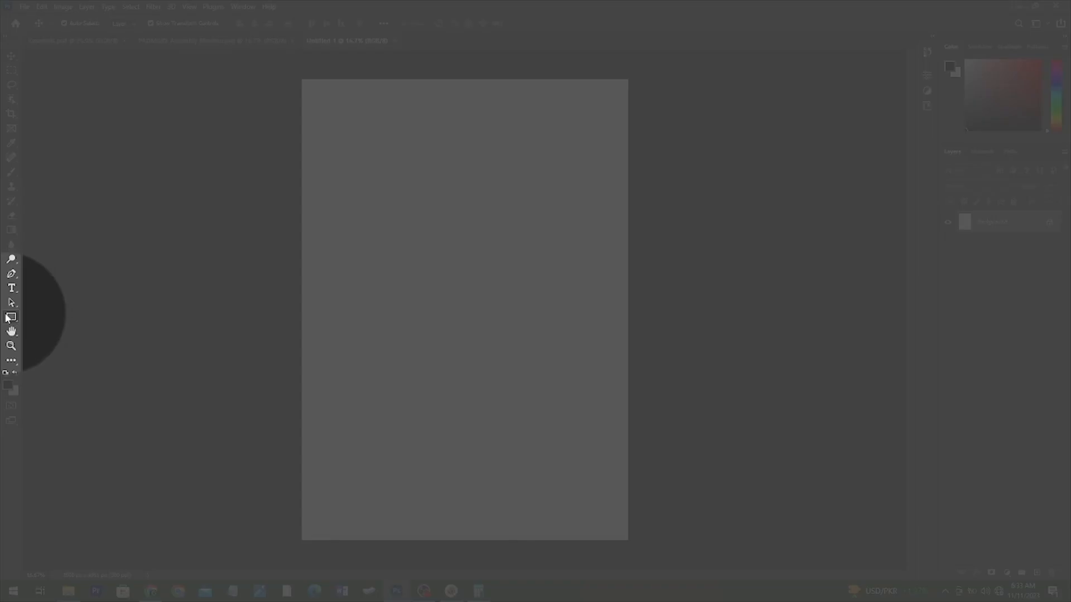
- Draw a black rectangle about 5086 x 1903 px across the middle of the page, extending past both side edges
key(1)
click(12, 317)
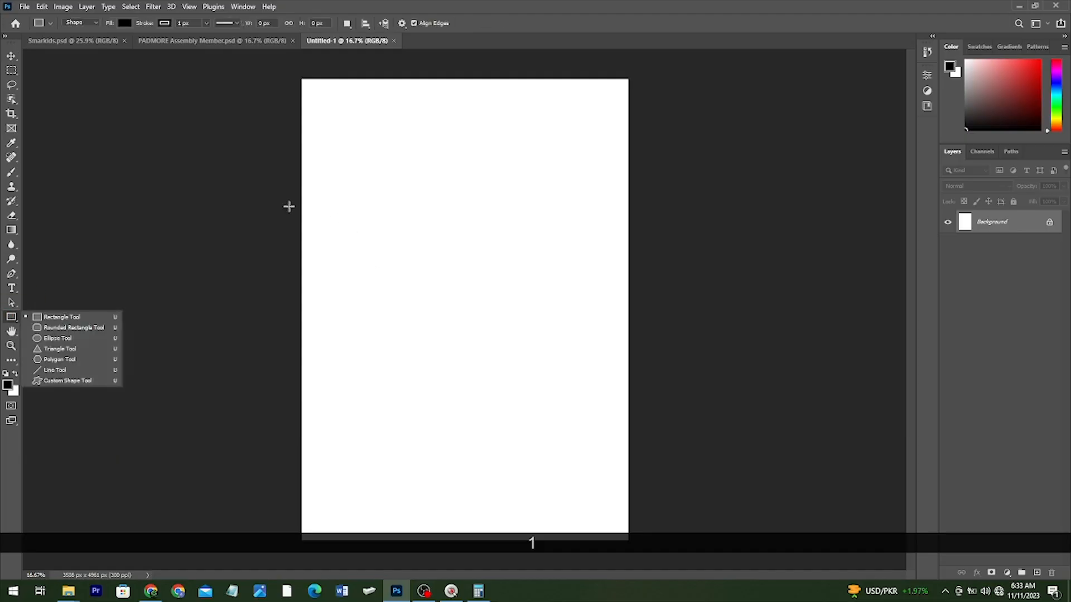
drag(235, 181, 709, 358)
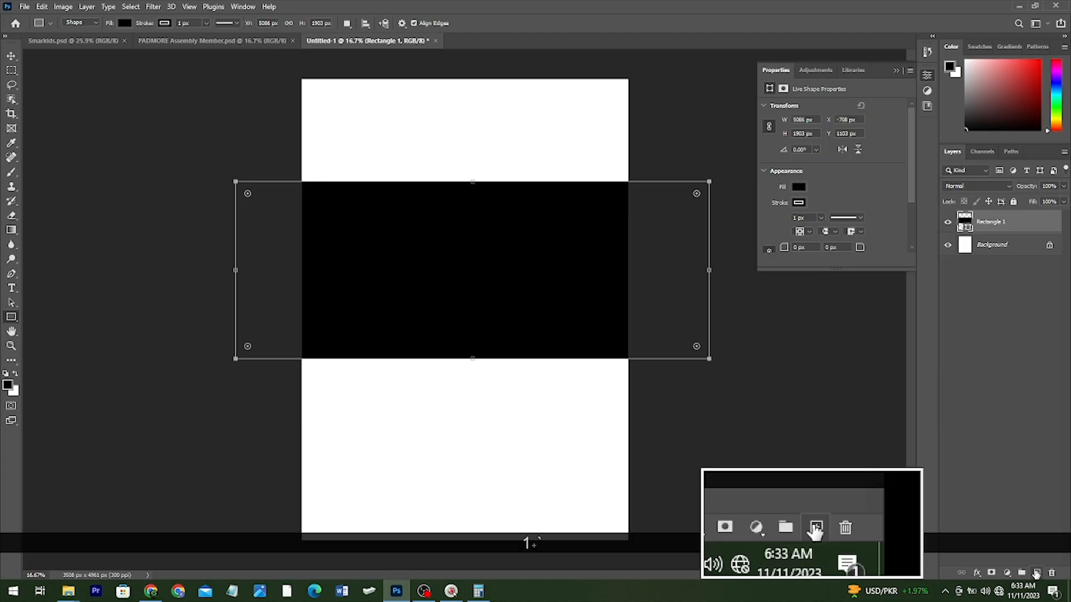
- On a new layer, draw a tapering four-sided Pen path about 3664 x 732 px below the rectangle and convert it to a shape
click(1036, 573)
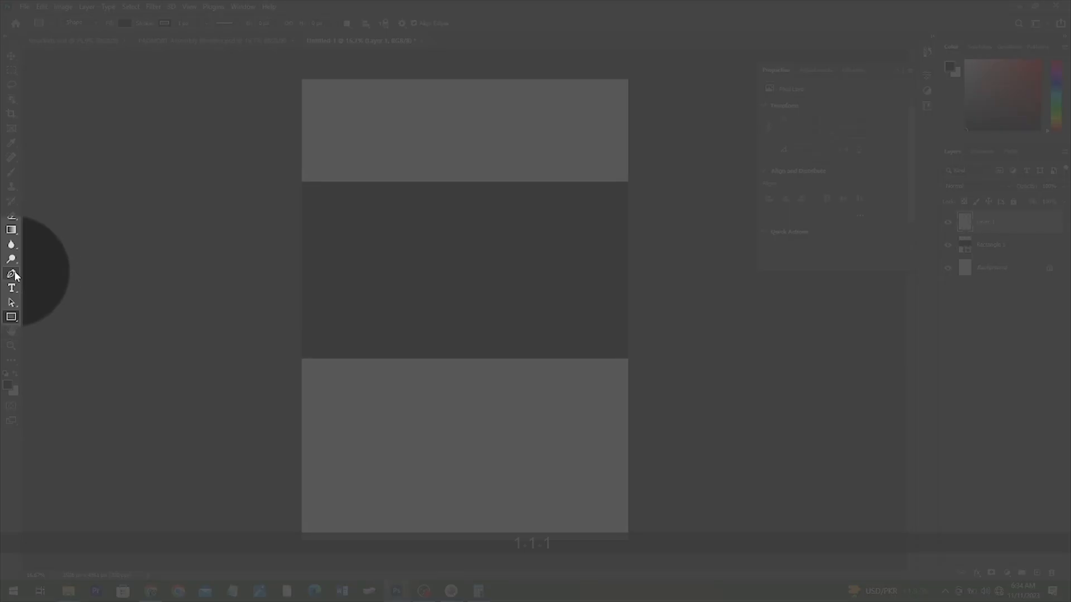
right_click(16, 277)
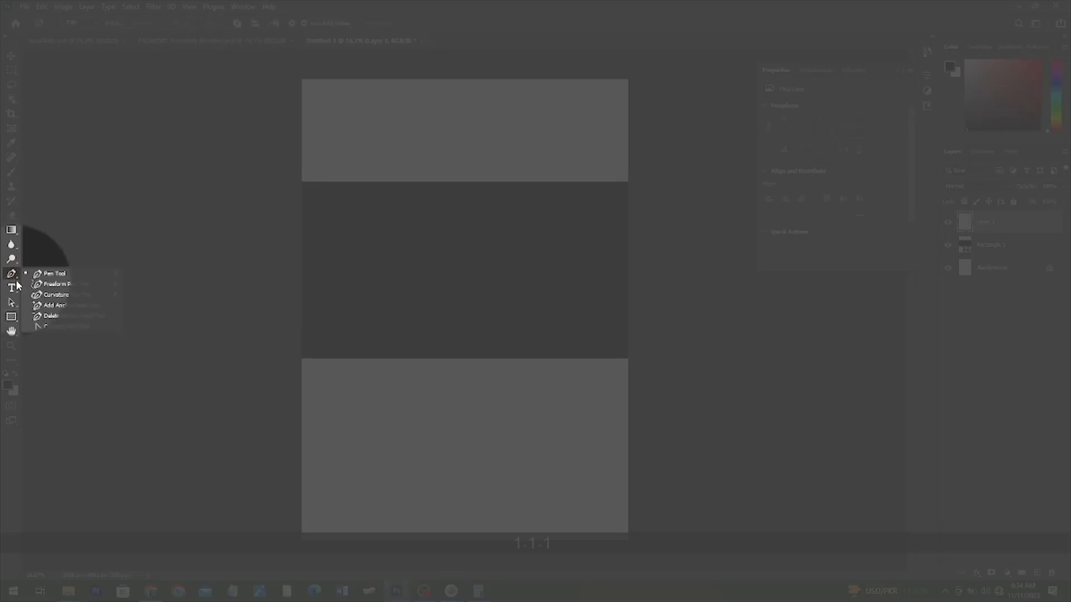
click(57, 272)
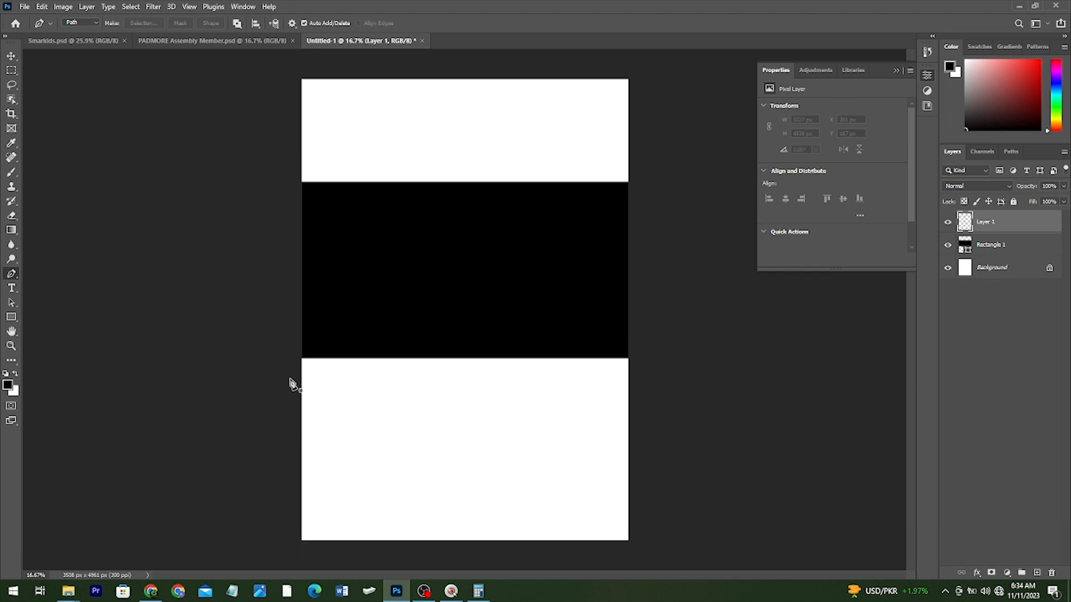
click(297, 368)
click(630, 377)
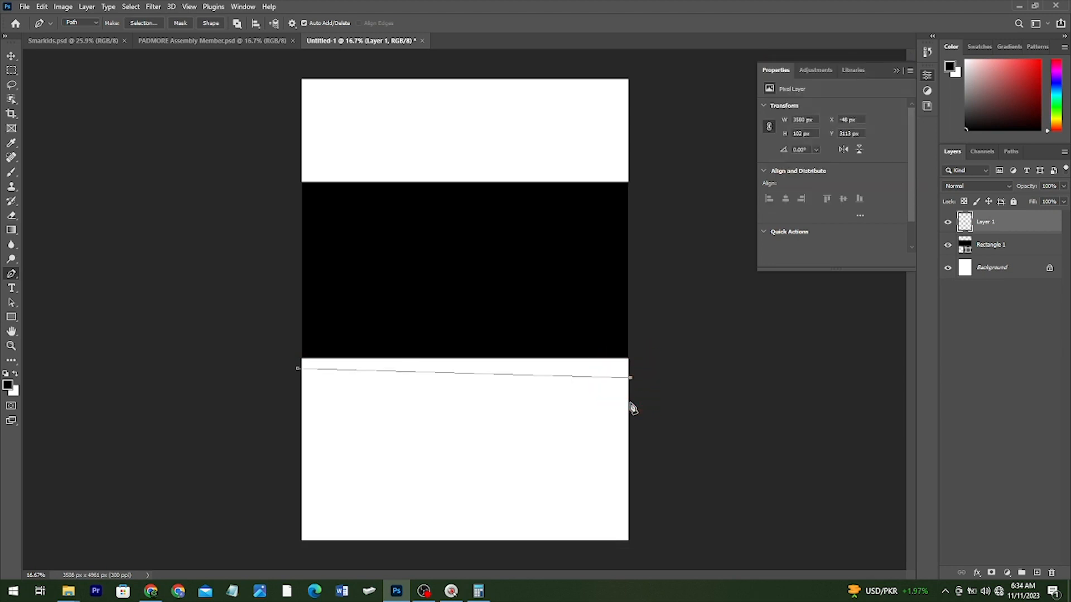
click(630, 409)
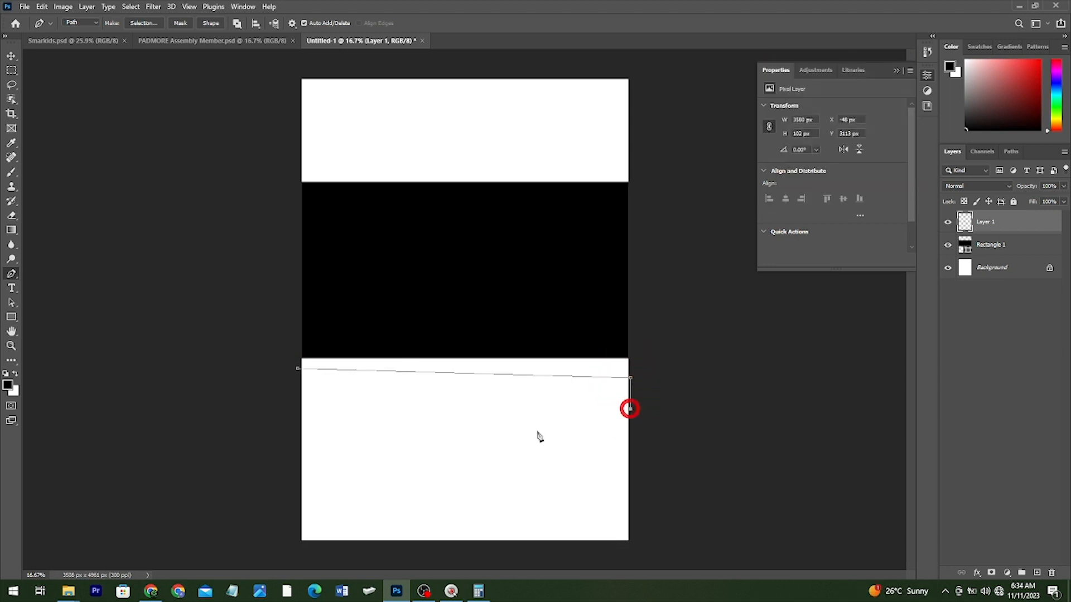
click(290, 436)
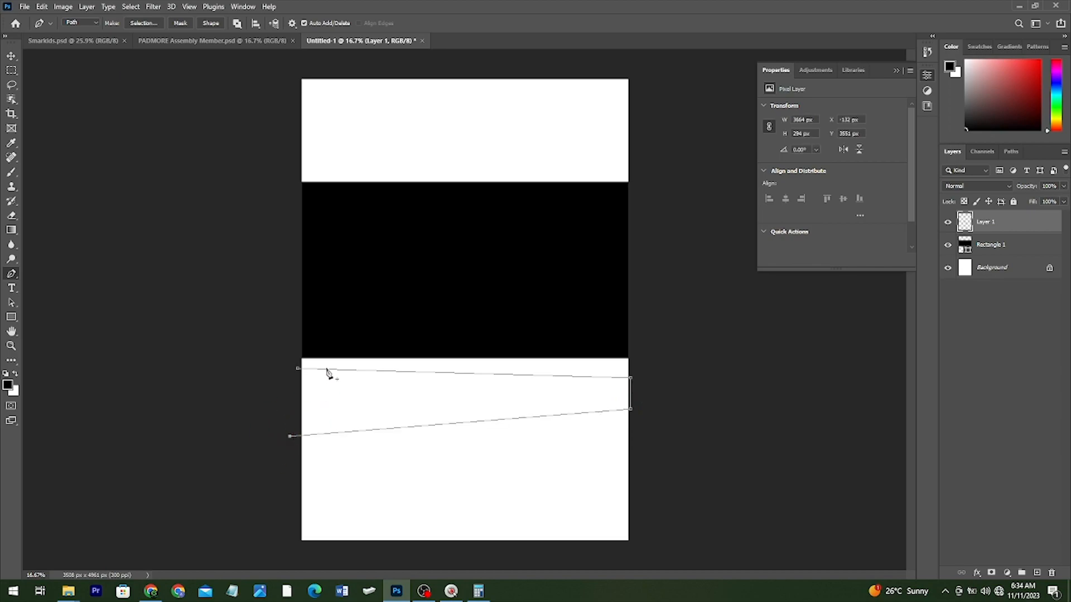
click(298, 370)
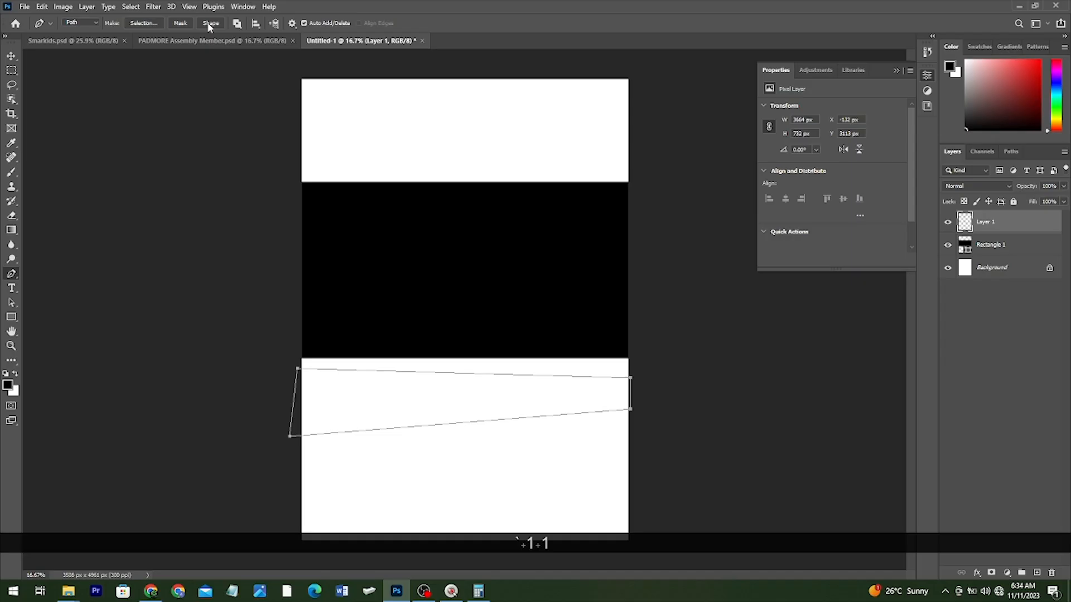
click(210, 24)
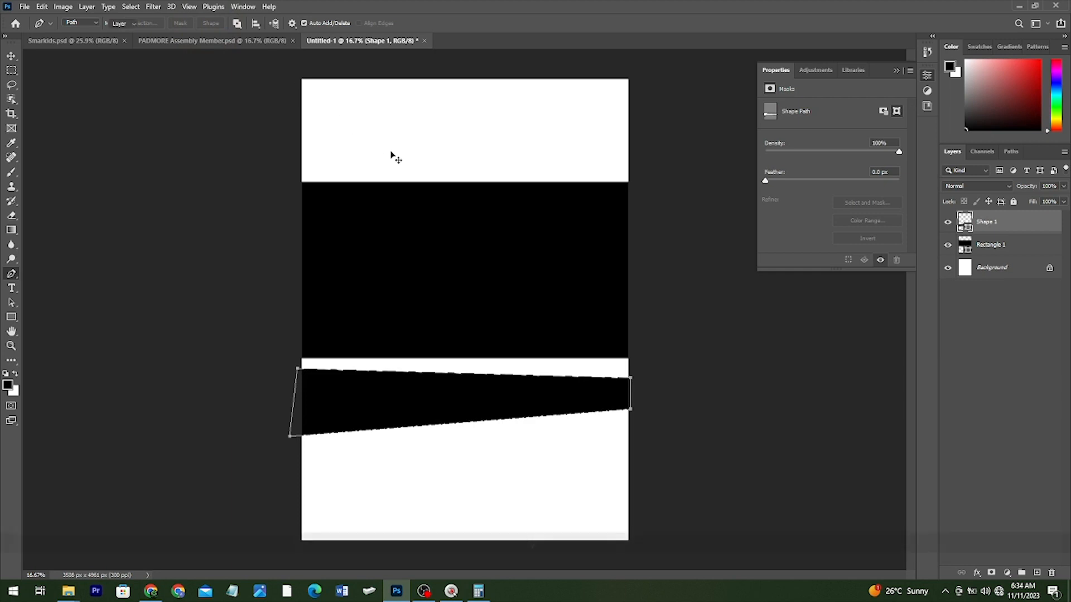
- Move the rectangle and the tapered shape together up so the rectangle covers the page's upper edge, and group them
key(v)
shift+click(510, 288)
drag(510, 287, 507, 151)
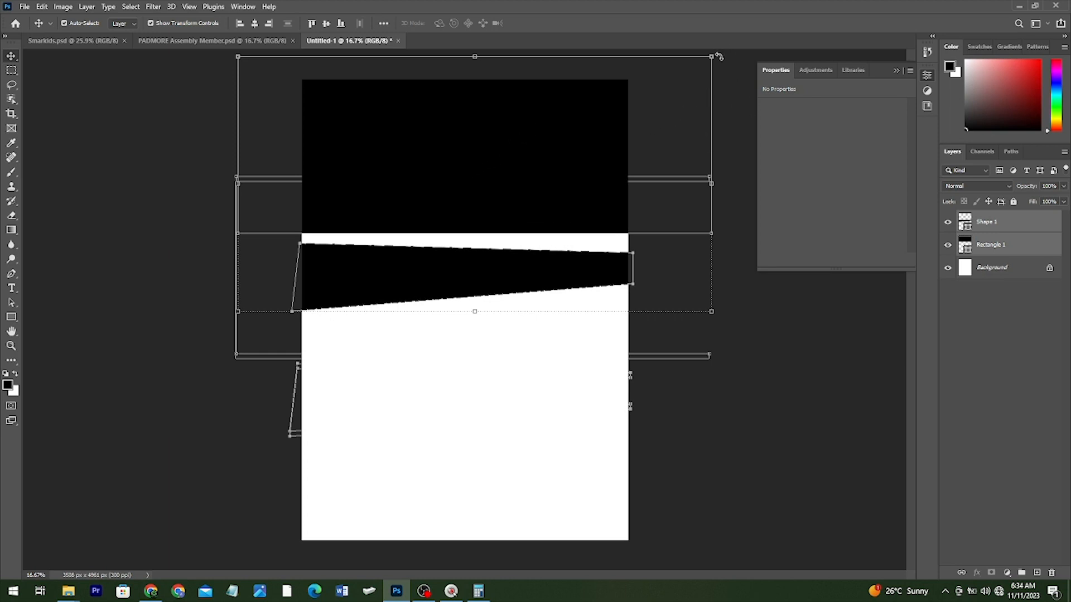
key(ctrl)
key(ctrl+g)
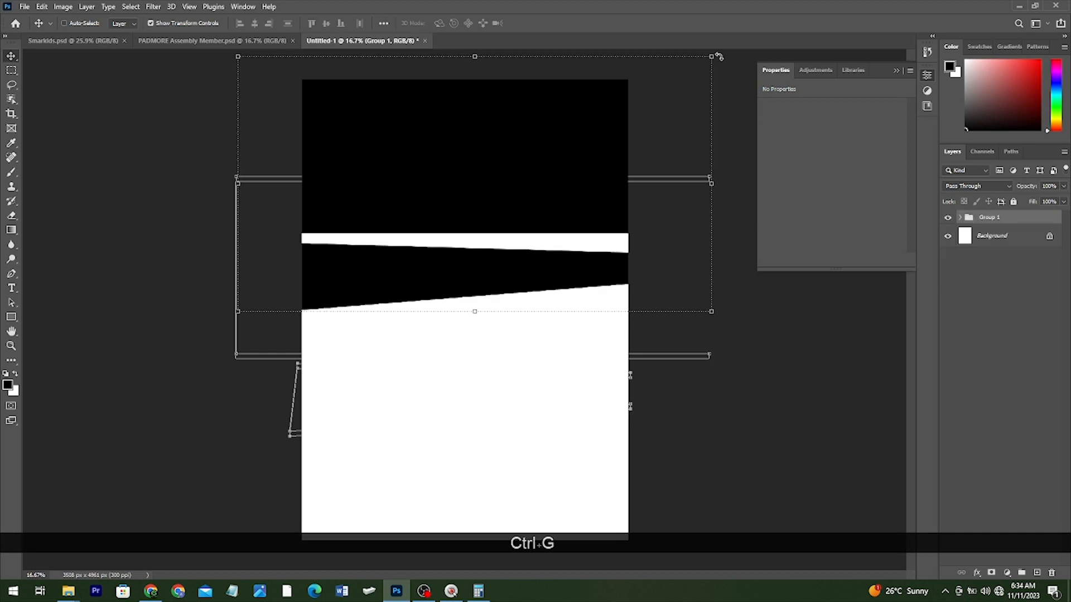
key(ctrl+z)
- Rotate the group containing both black shapes to -6° and shift it up so the rectangle still covers the page's upper edge
key(ctrl+t)
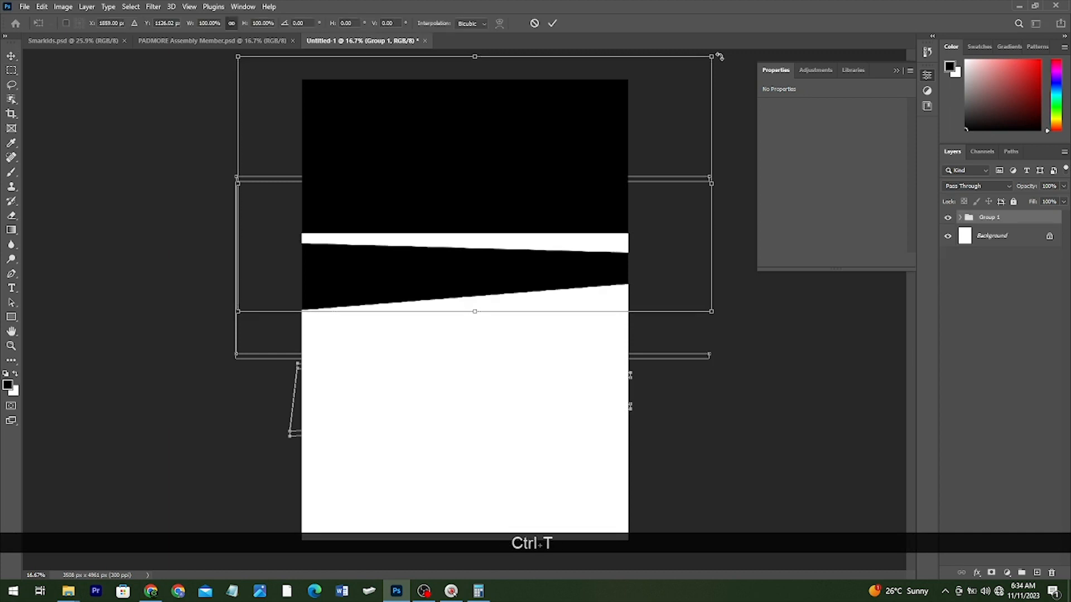
mouse_move(725, 50)
mouse_down()
mouse_move(729, 31)
mouse_move(714, 35)
mouse_up()
drag(479, 194, 725, 125)
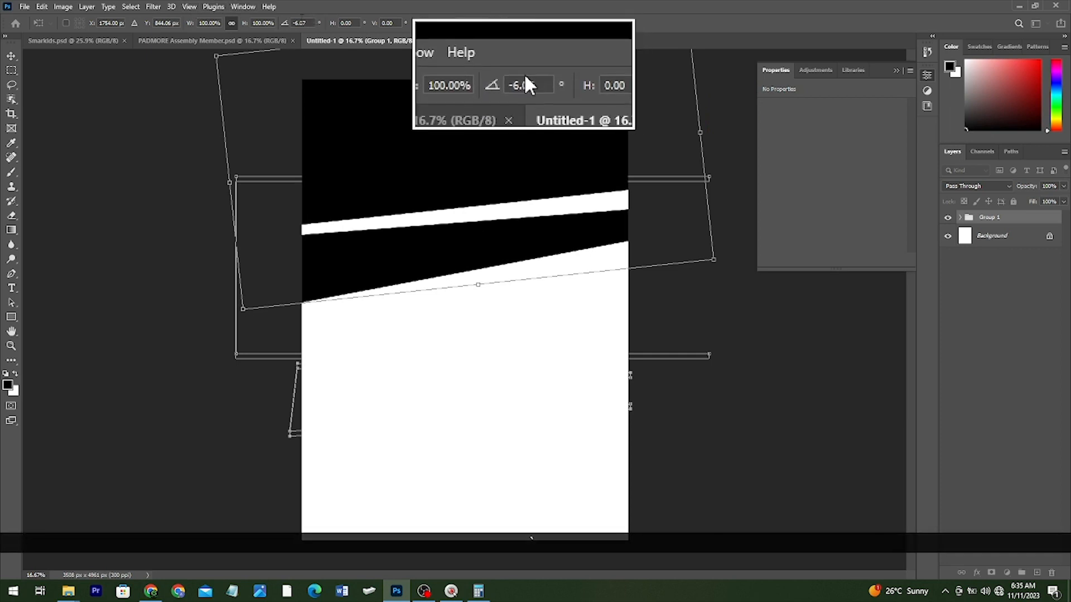
double_click(300, 24)
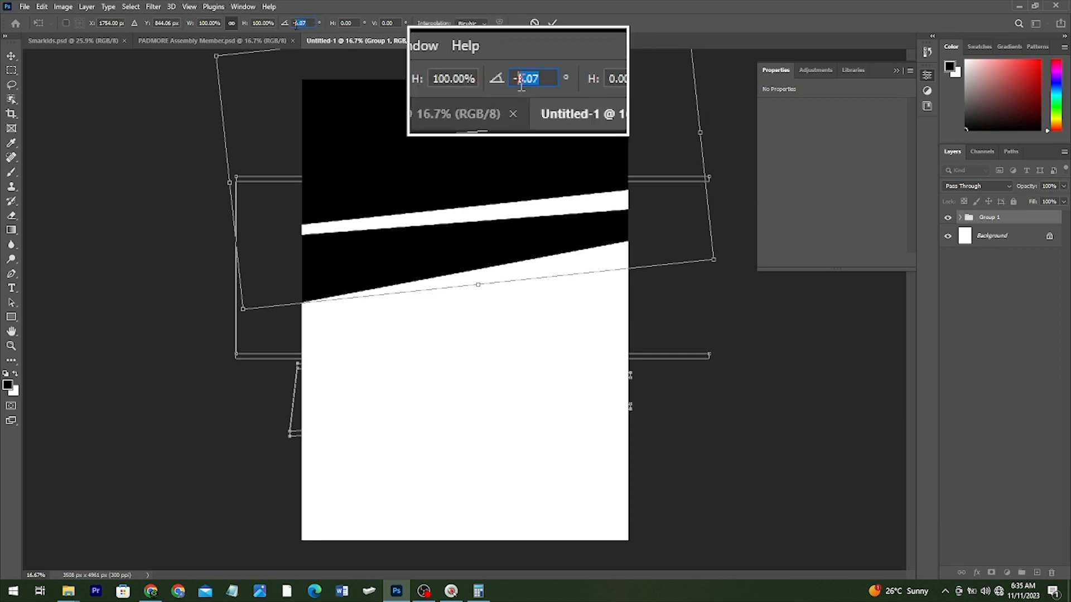
text(6)
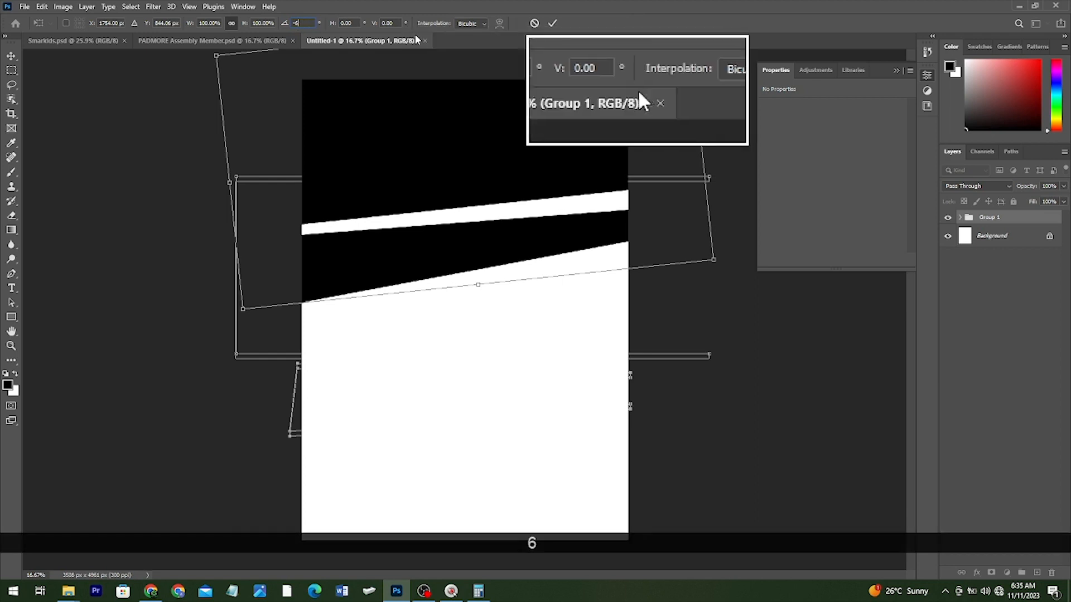
click(552, 23)
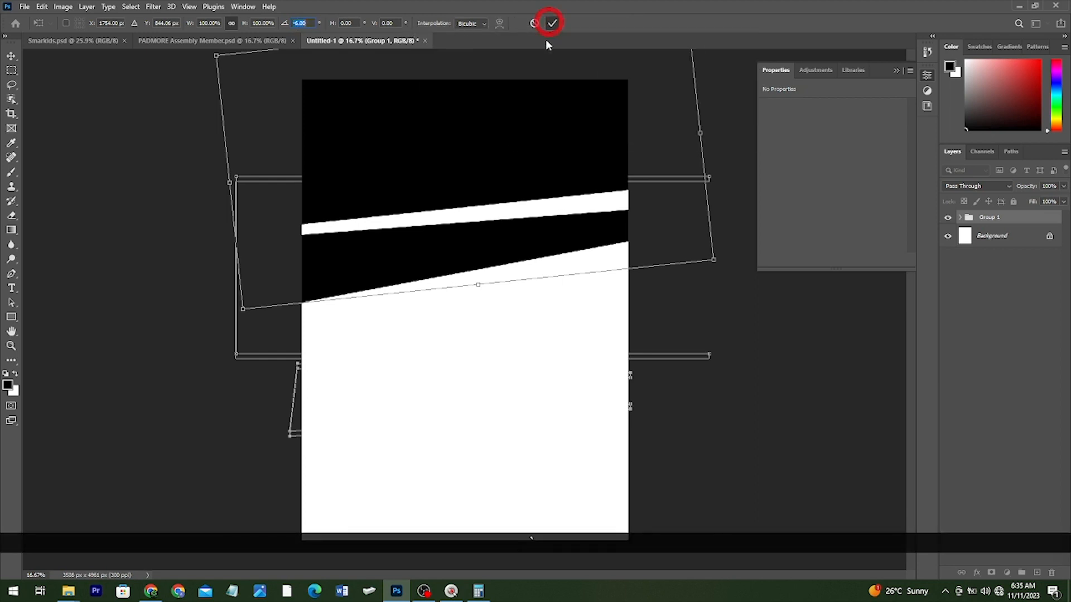
- Move the tapered shape up closer to the rectangle, leaving only a thin white gap between them
drag(451, 240, 445, 240)
key(Down)
key(Down)
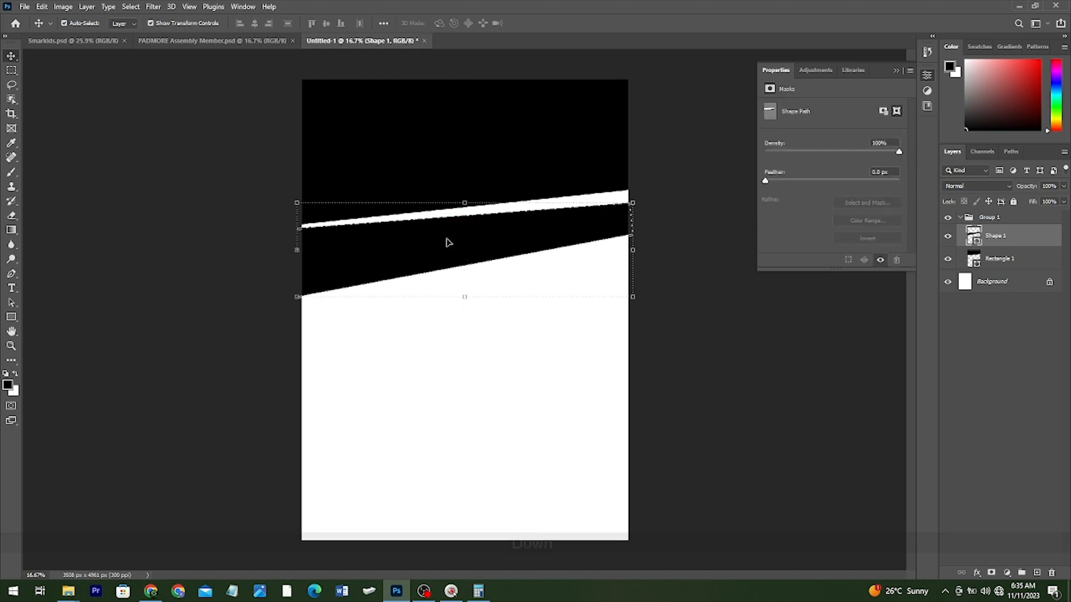
click(653, 344)
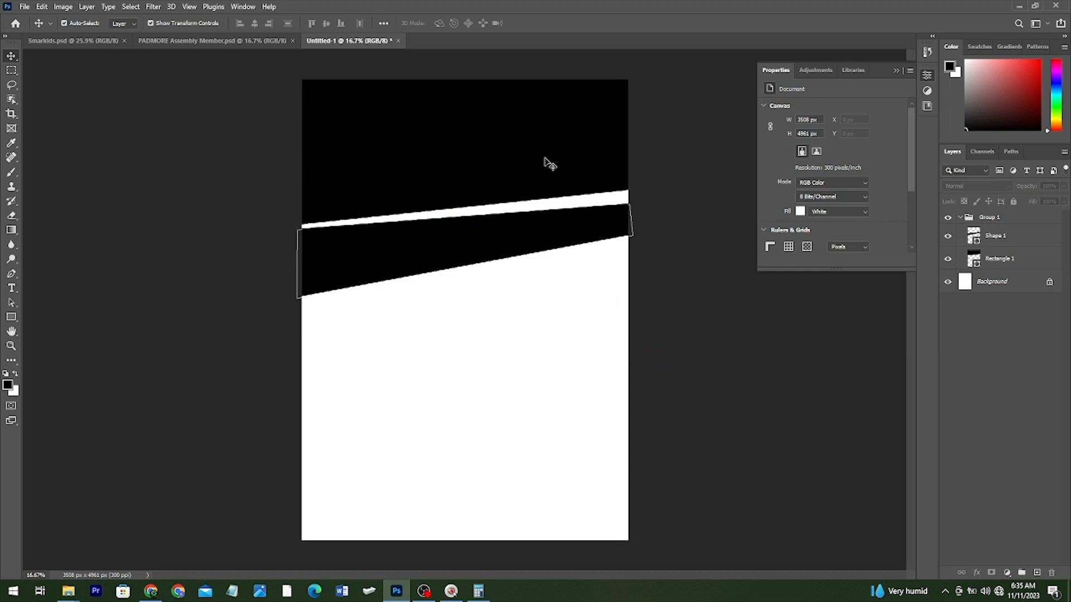
click(509, 169)
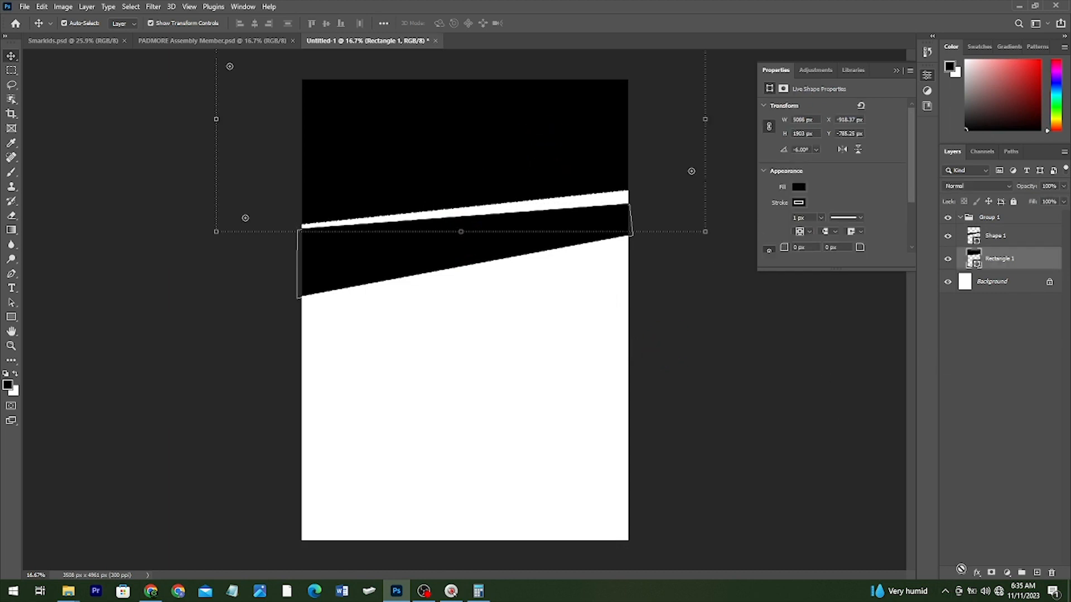
click(432, 134)
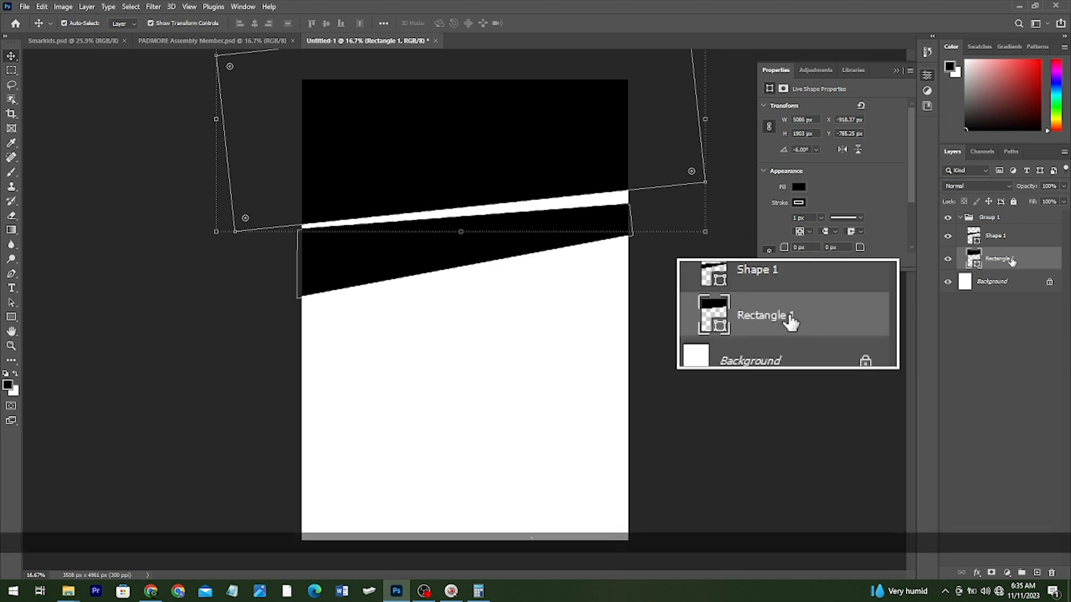
click(977, 574)
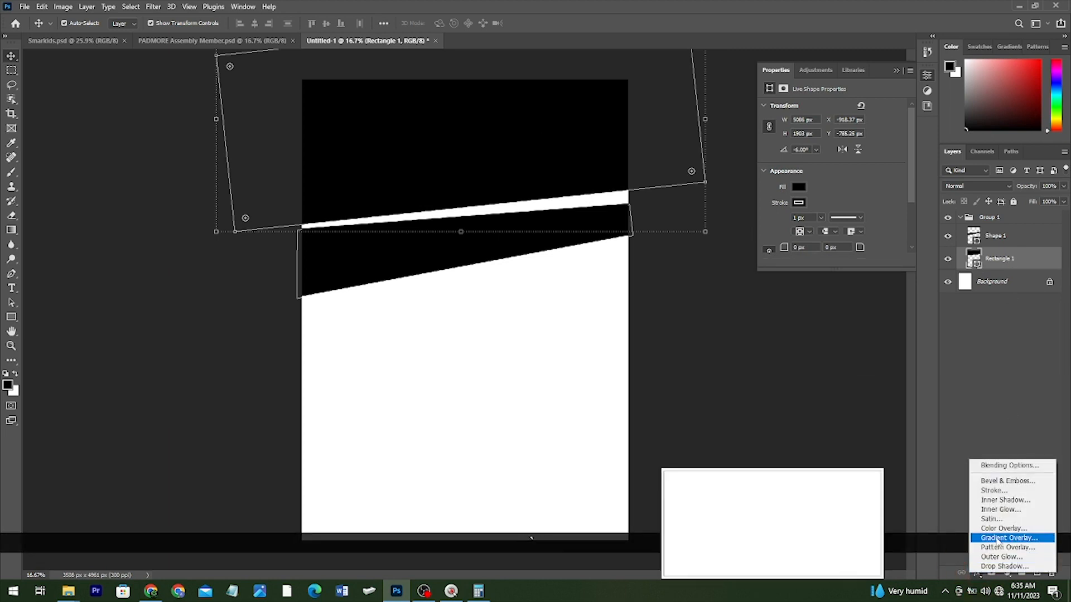
click(995, 539)
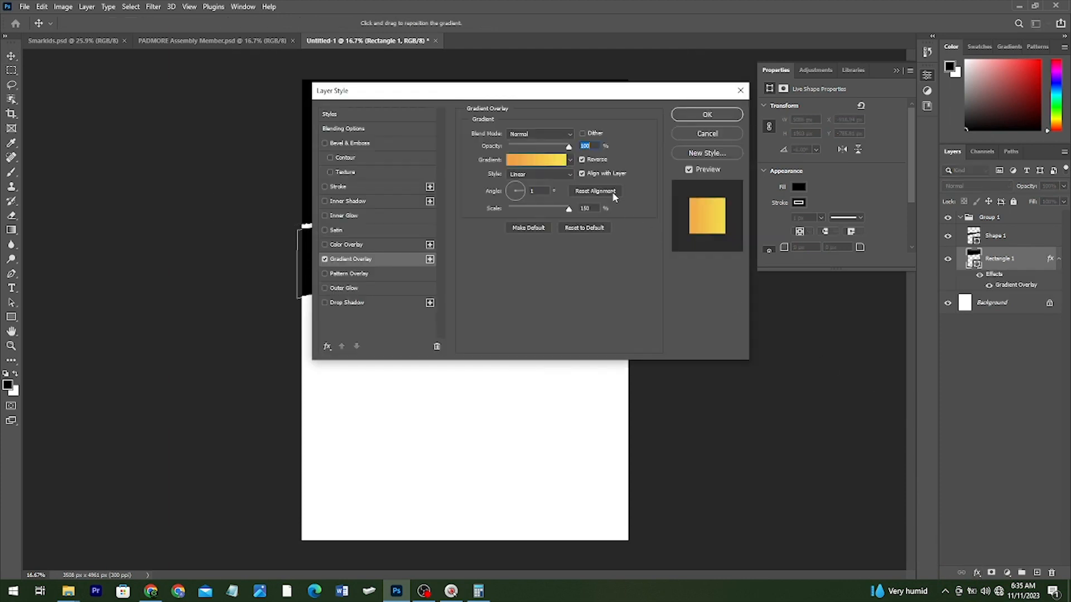
drag(549, 91, 754, 77)
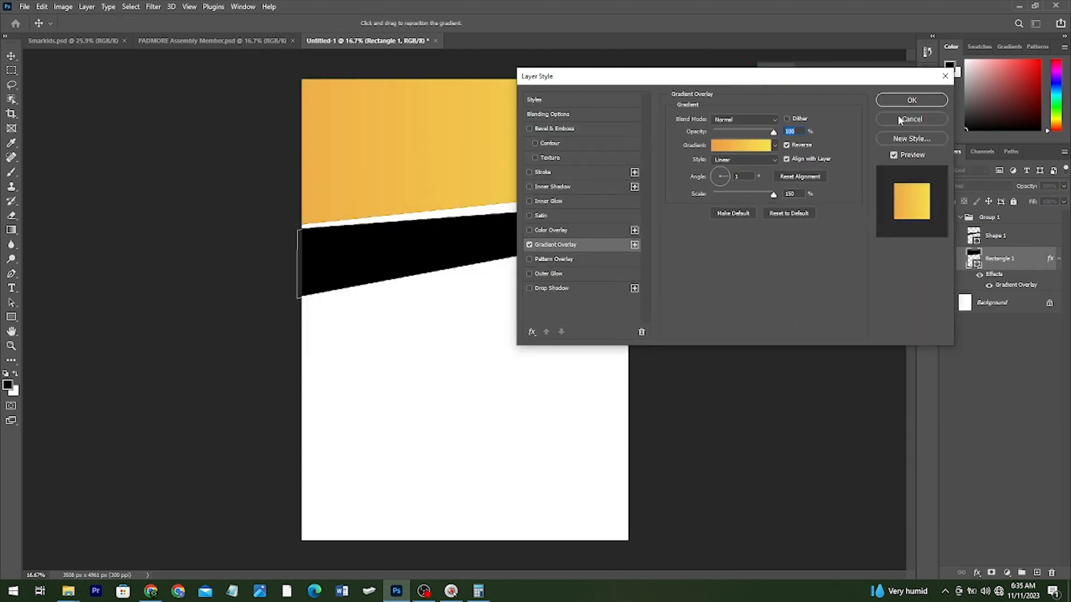
key(Escape)
- Add a reversed linear orange-to-yellow gradient overlay to the tapered shape at 100% opacity, 1° angle and 150% scale
click(962, 240)
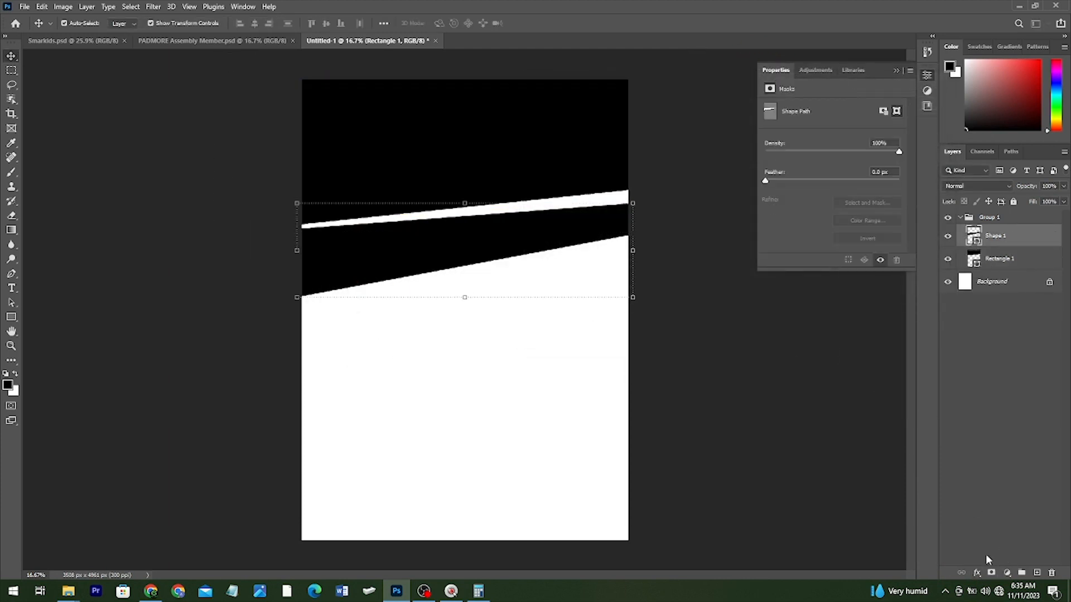
key(ctrl+v)
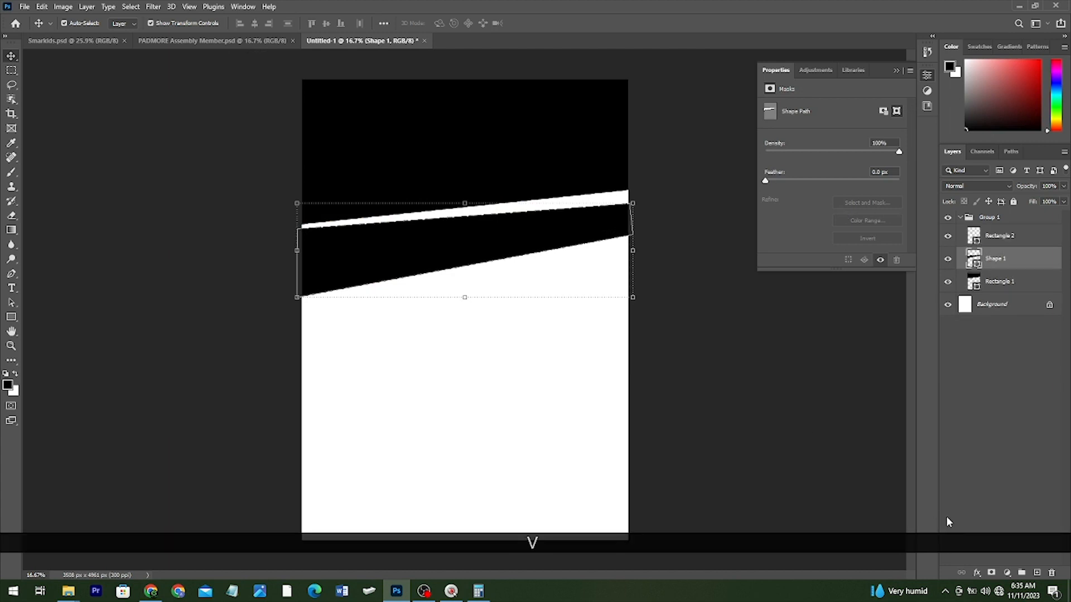
click(979, 573)
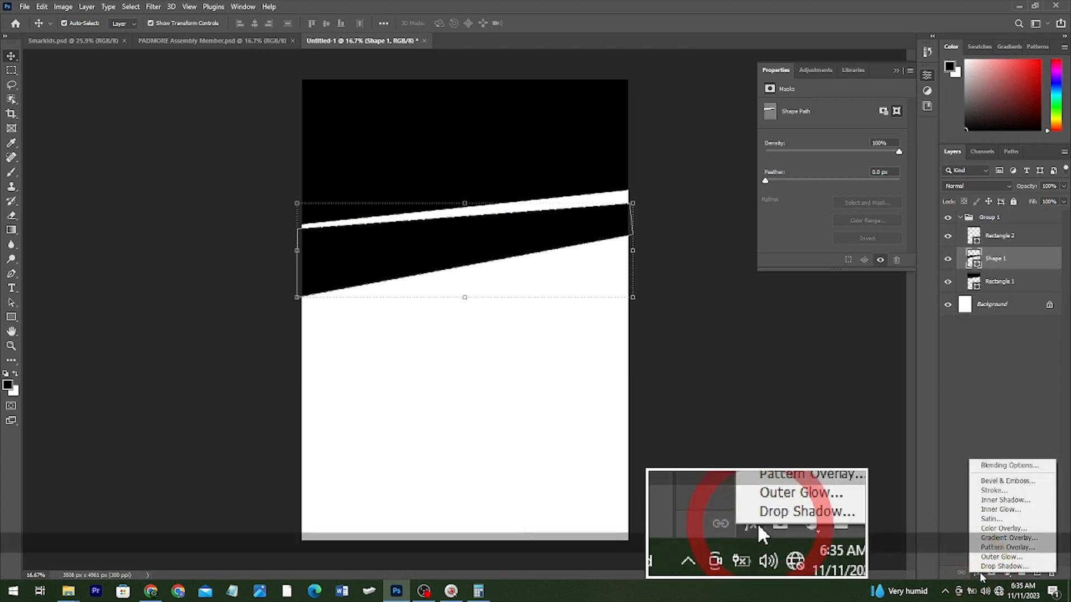
click(998, 538)
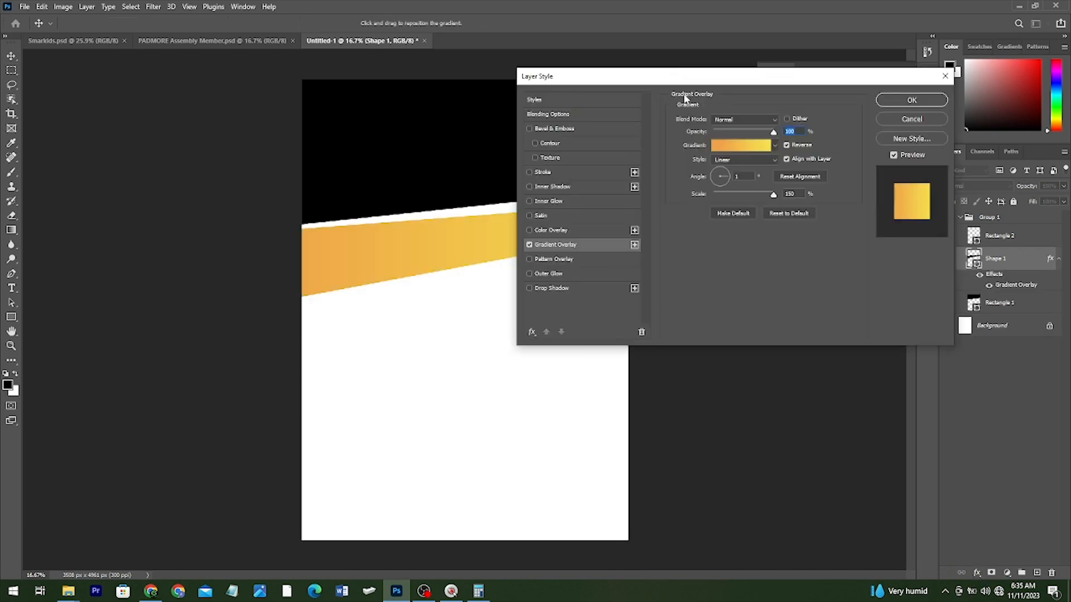
drag(703, 83, 784, 113)
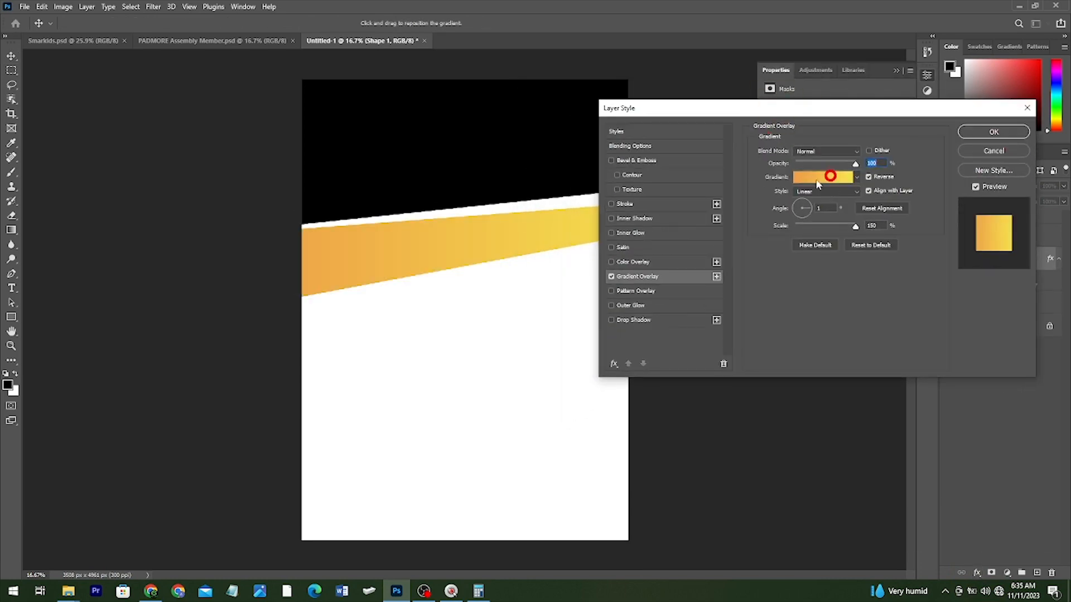
- Check the yellow and orange end stops of the tapered shape's gradient, keep the orange at #ee9d47, and apply the overlay
click(817, 181)
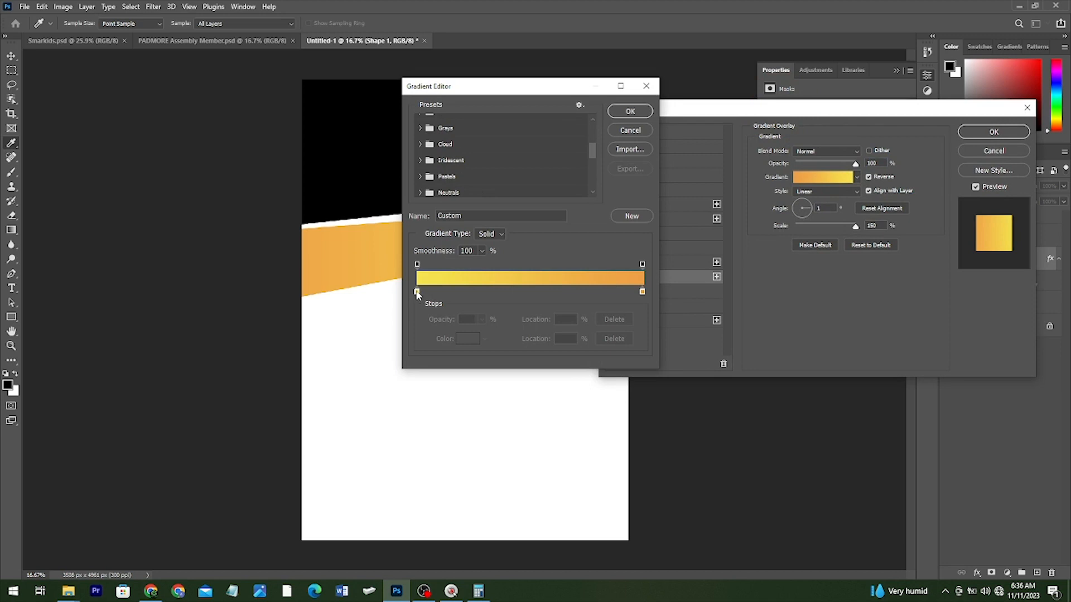
click(417, 292)
key(Return)
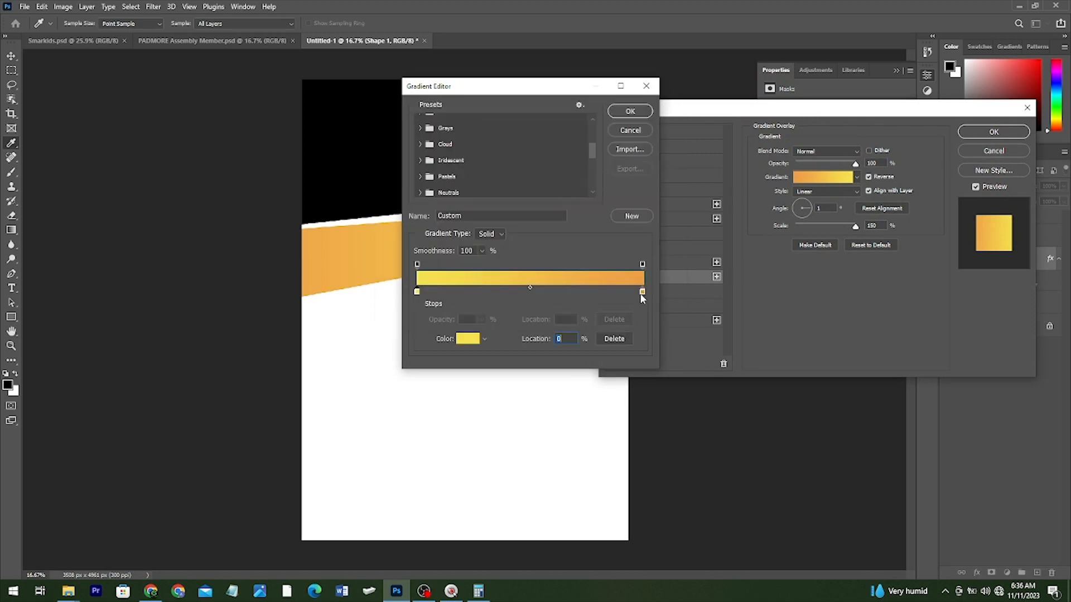
click(641, 292)
double_click(634, 292)
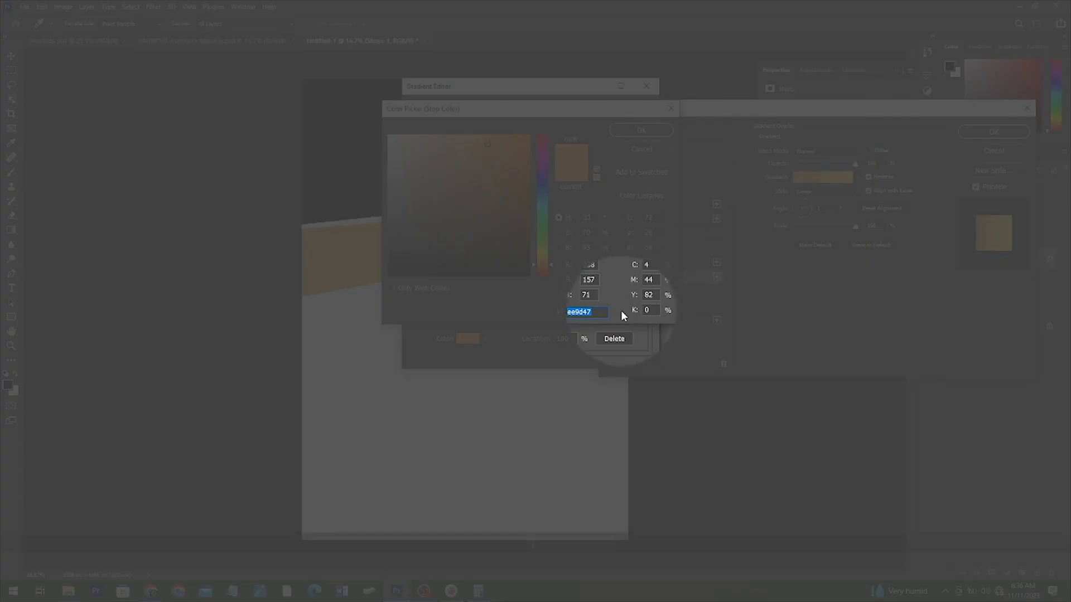
key(Return)
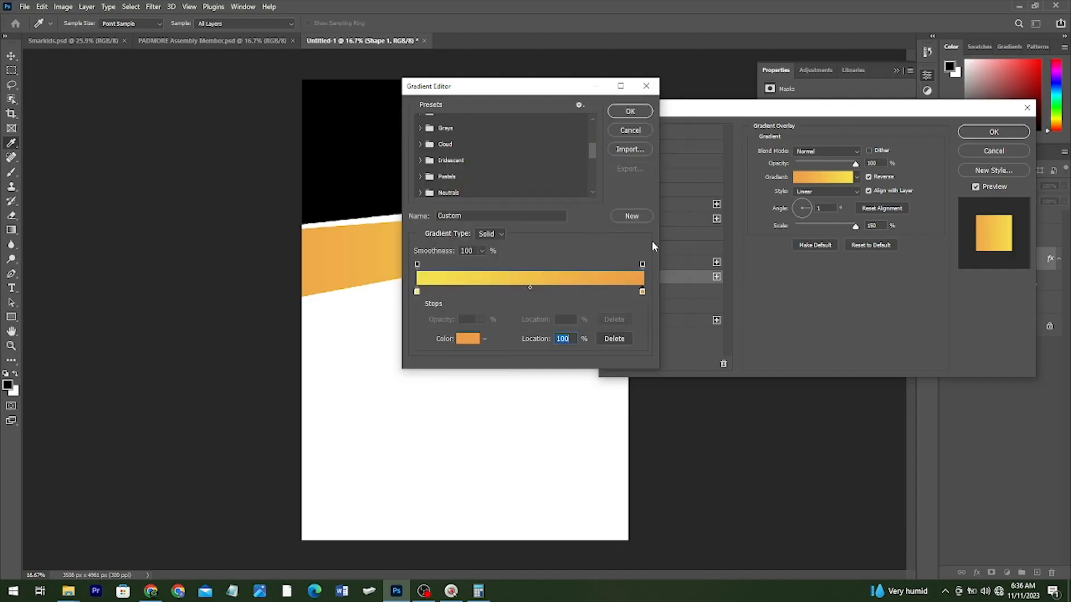
click(639, 219)
click(630, 111)
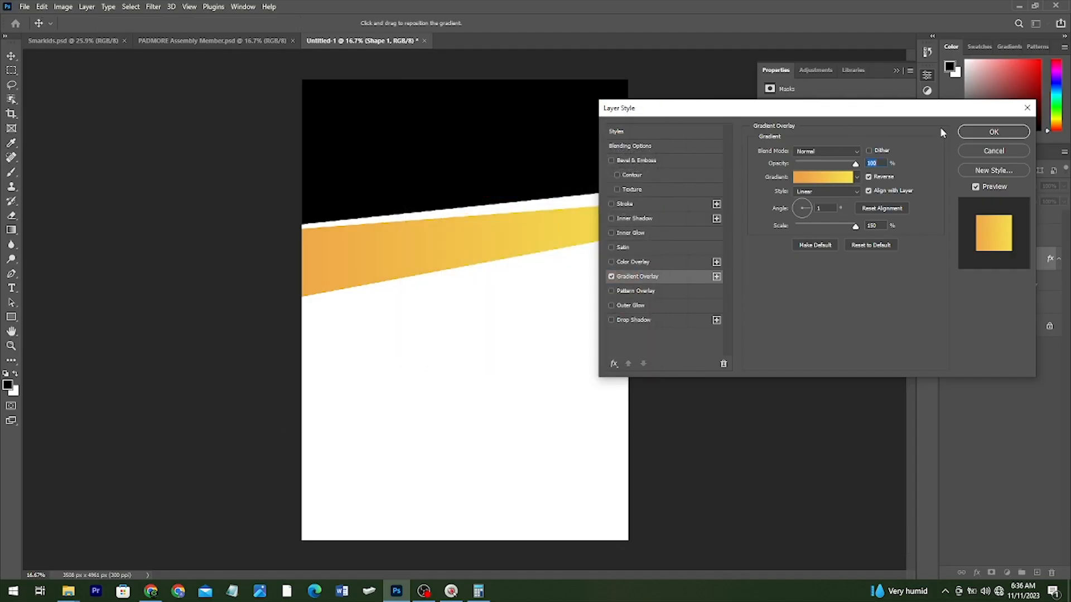
click(994, 132)
- Apply a reversed linear gradient overlay to the large rectangle using the blue preset that blends bright blue into dark navy
click(460, 146)
click(976, 573)
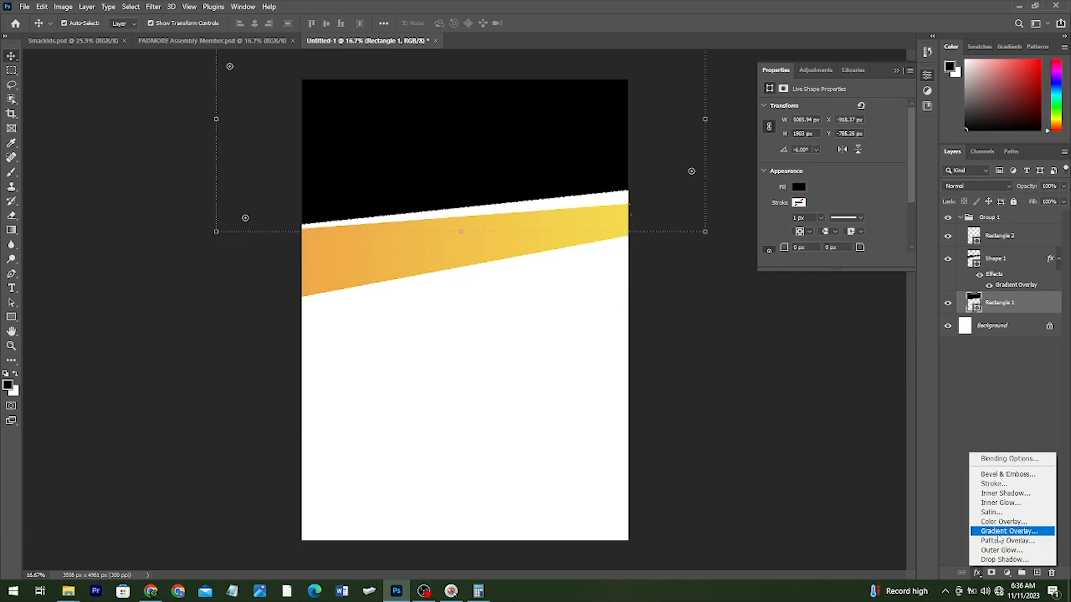
click(986, 536)
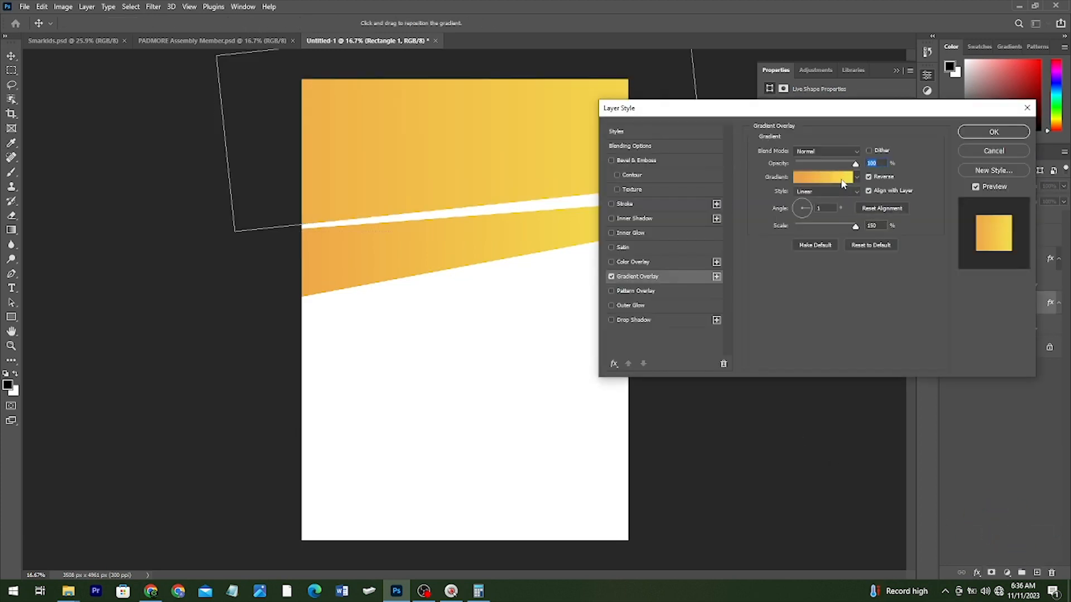
click(841, 178)
click(512, 189)
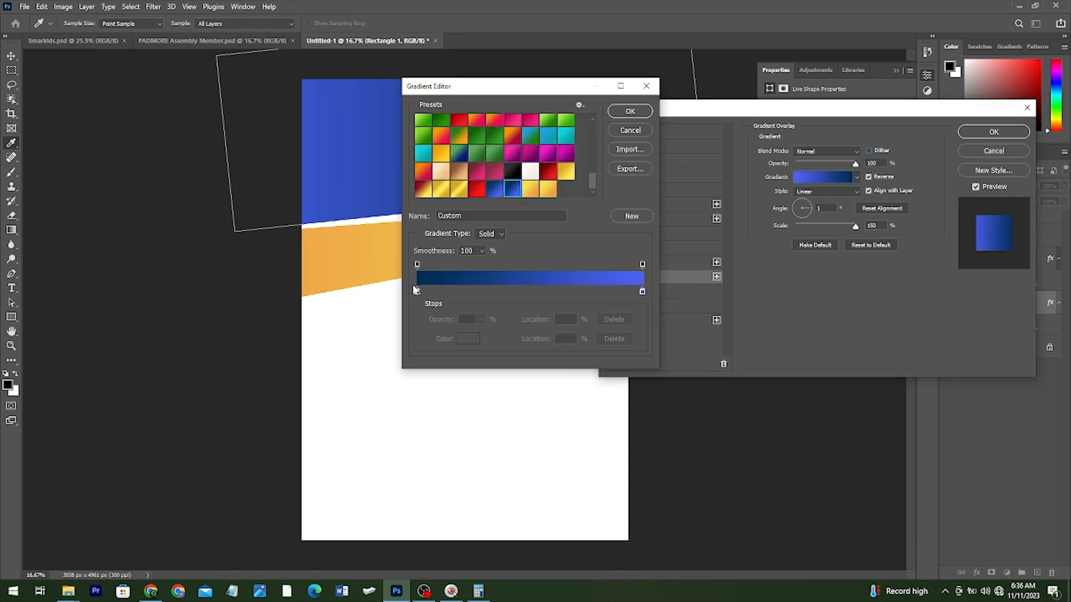
click(417, 292)
double_click(418, 291)
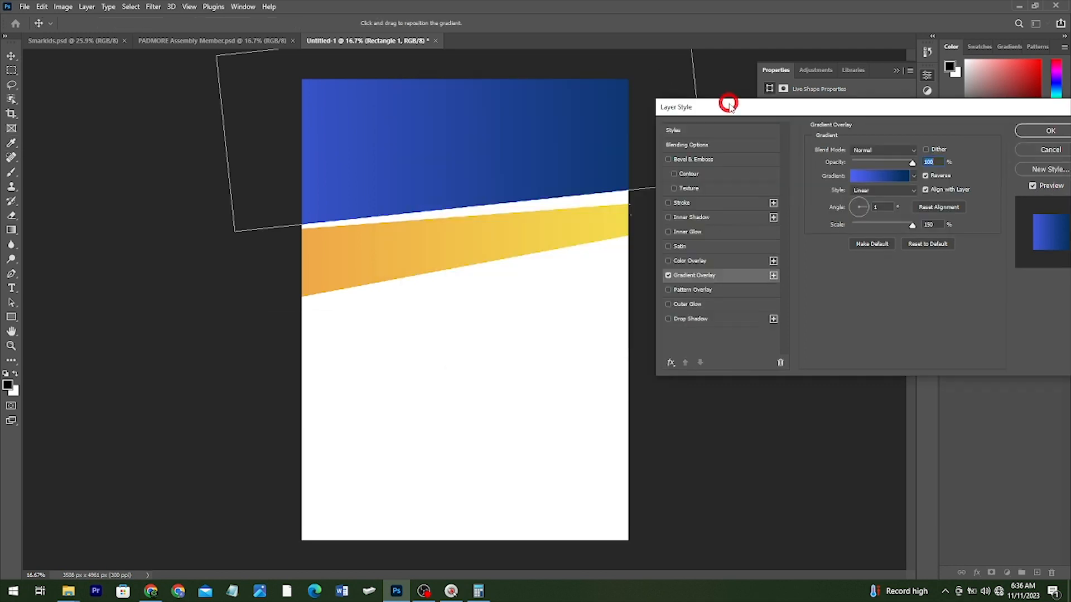
click(1051, 131)
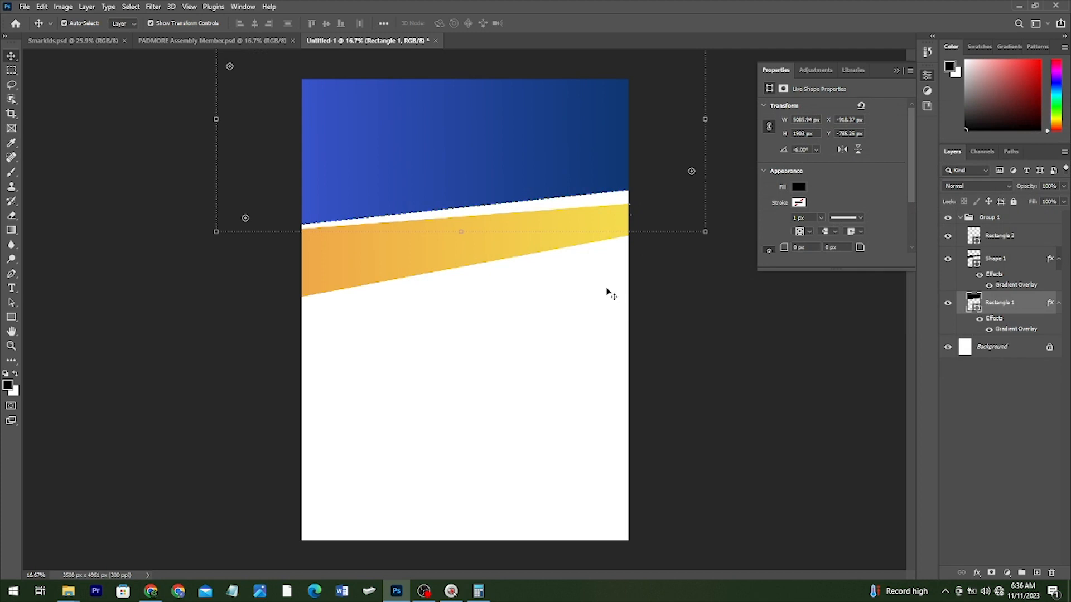
- Create an empty layer at the top of the shapes group and activate the Brush tool
click(611, 318)
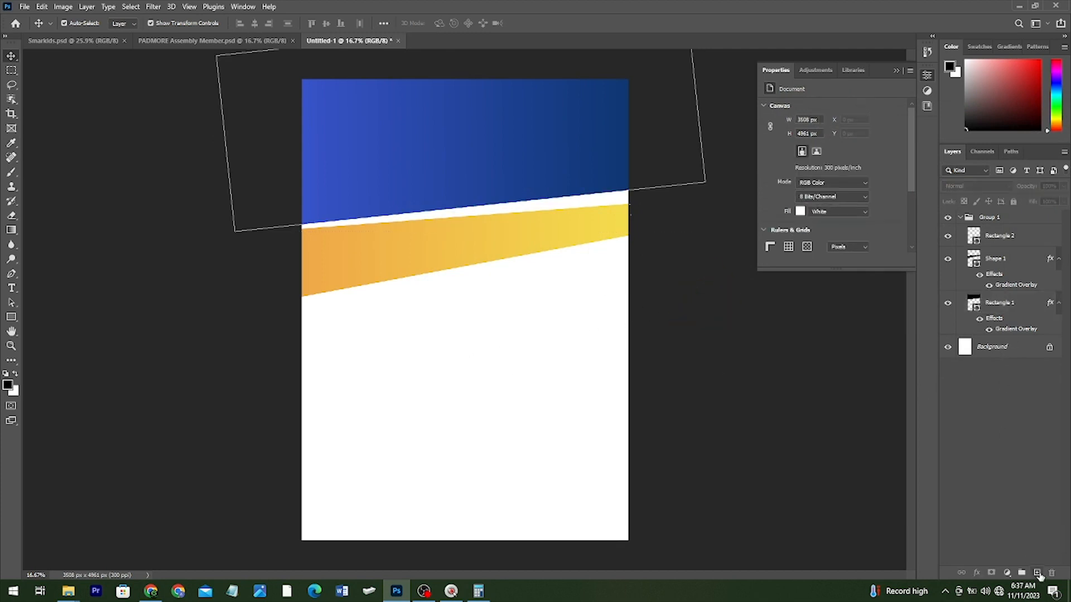
click(1038, 573)
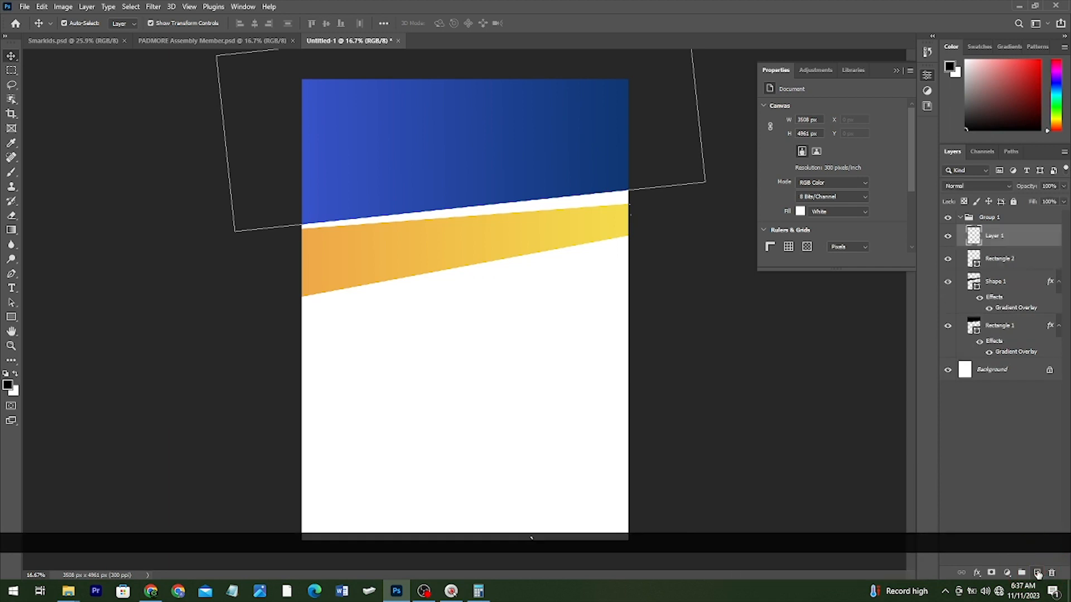
key(b)
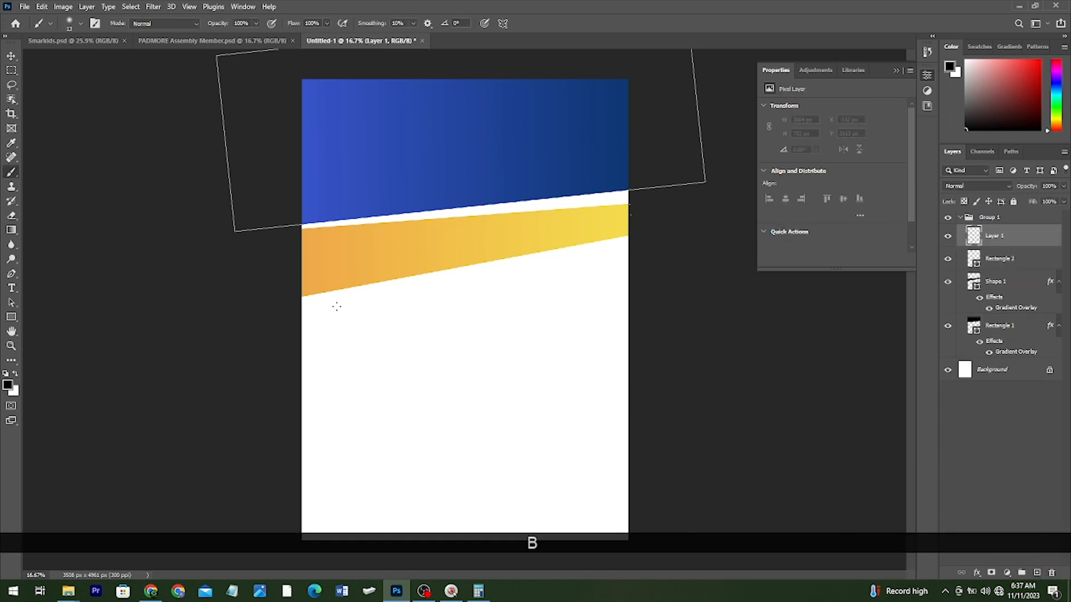
right_click(15, 174)
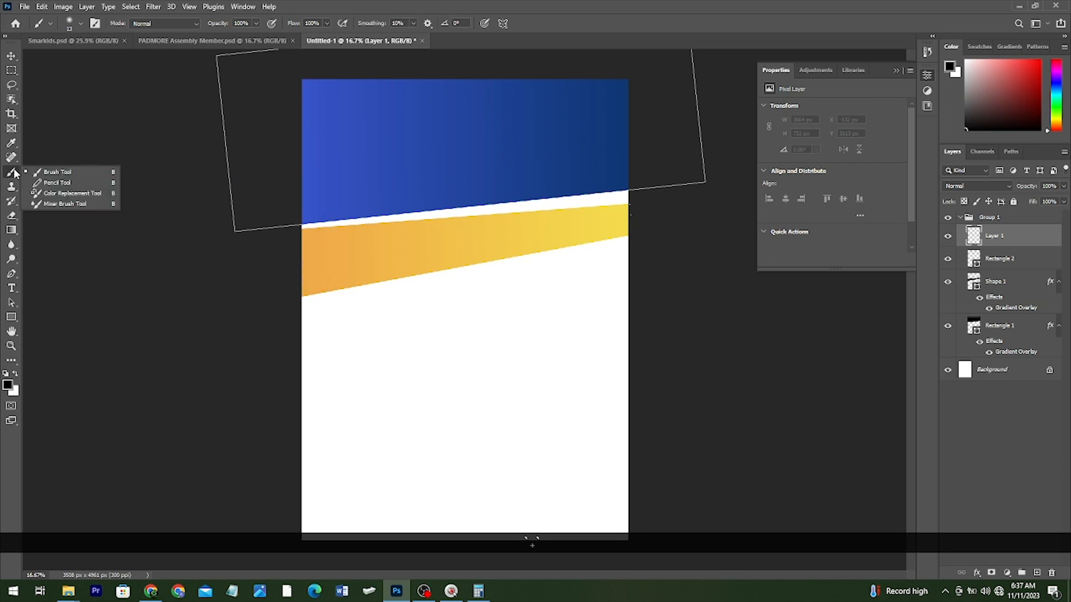
- Choose the Soft Round brush from the General Brushes with 0% hardness and enlarge its size
right_click(572, 241)
drag(668, 270, 674, 269)
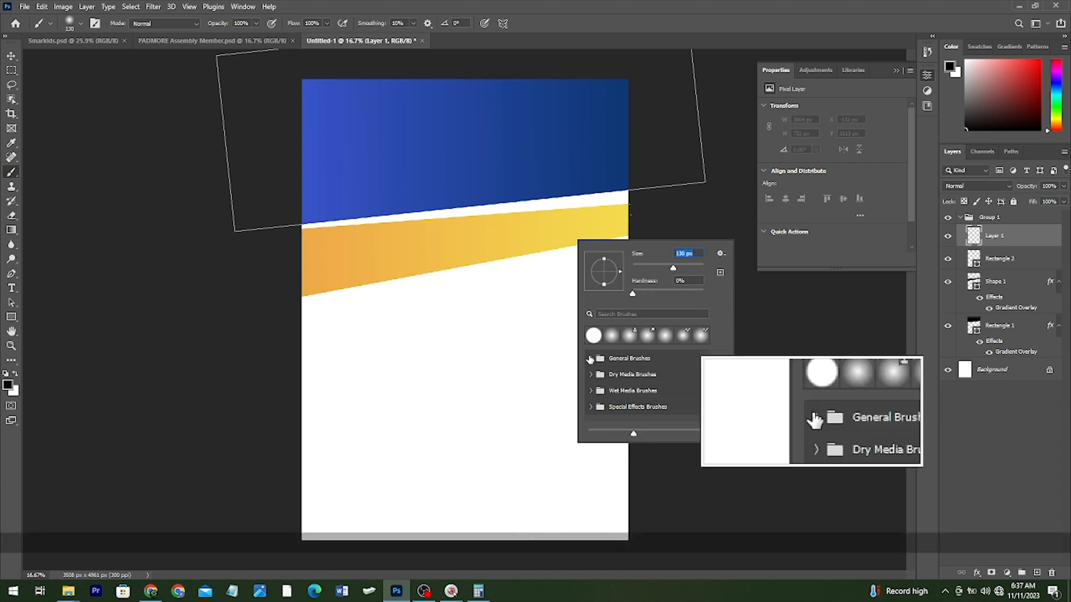
click(591, 359)
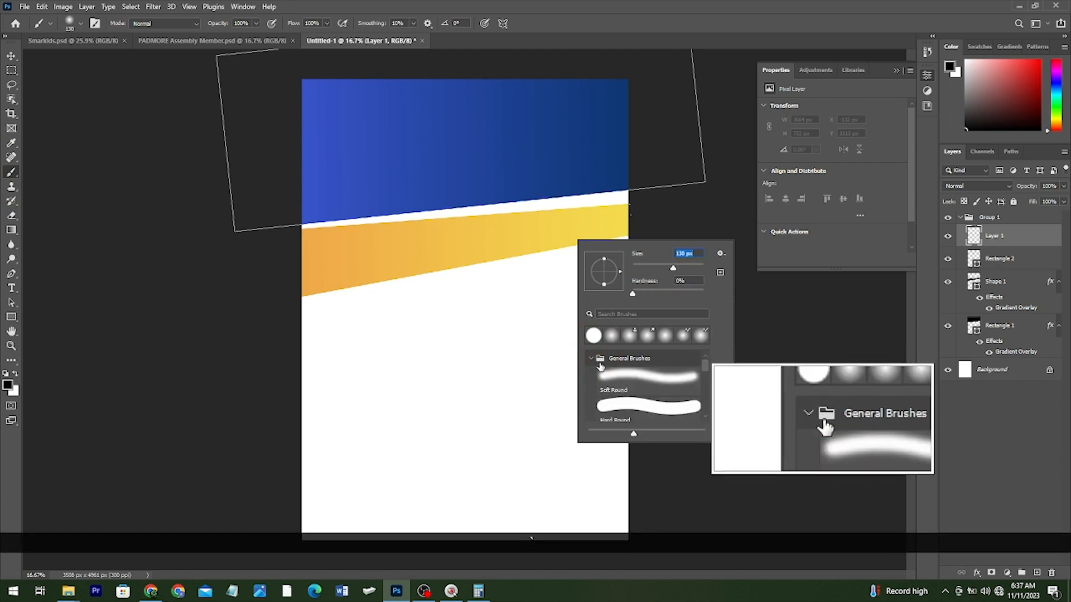
click(613, 378)
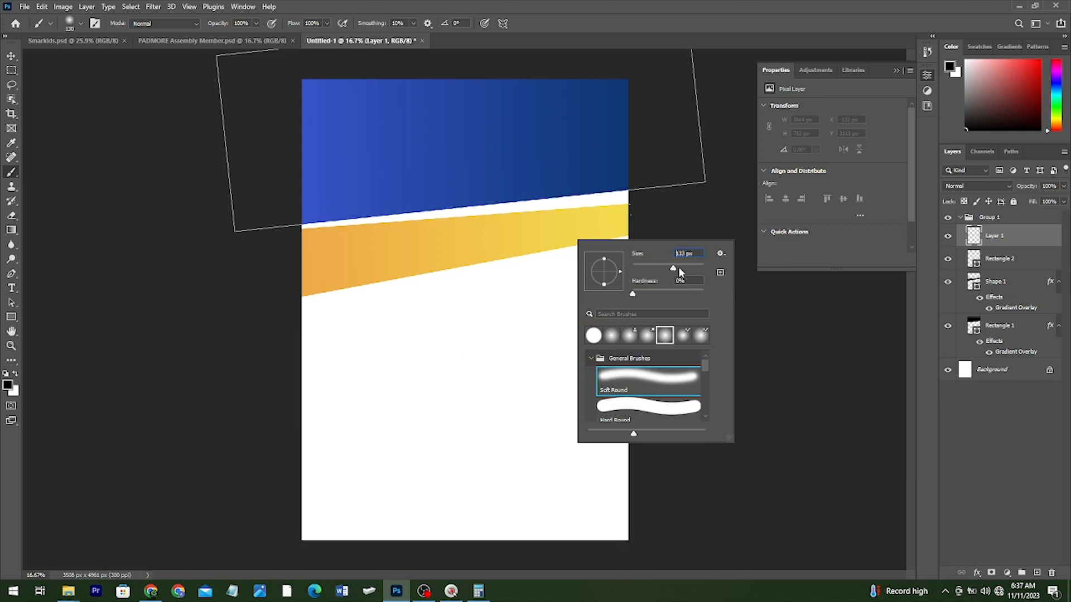
drag(678, 267, 688, 267)
click(424, 393)
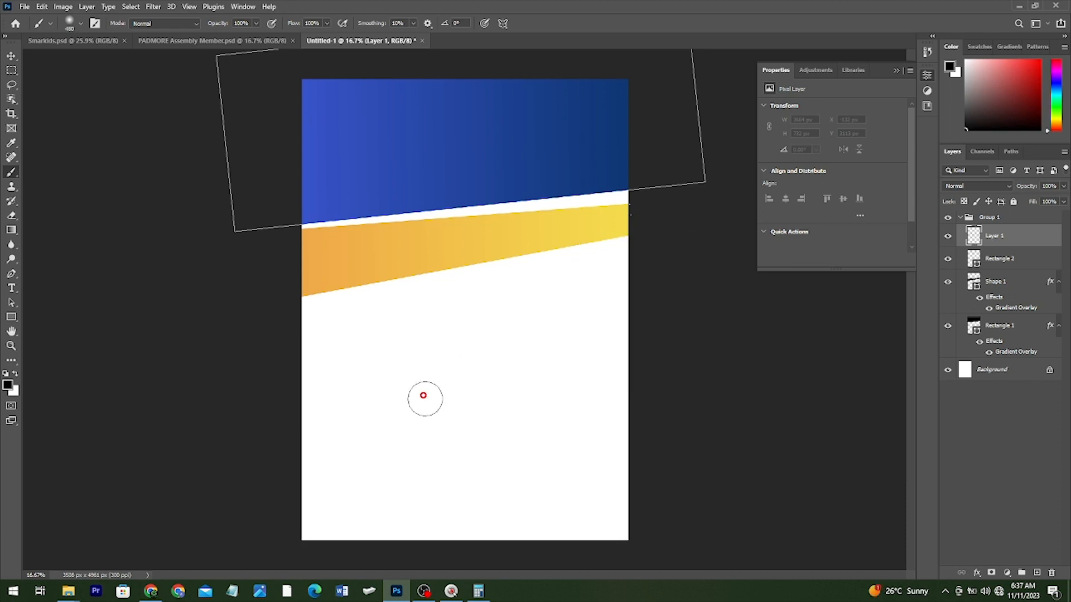
- Undo the test brush stroke and enlarge the soft round brush to 1800 px
key(ctrl+z)
key(bracketright)
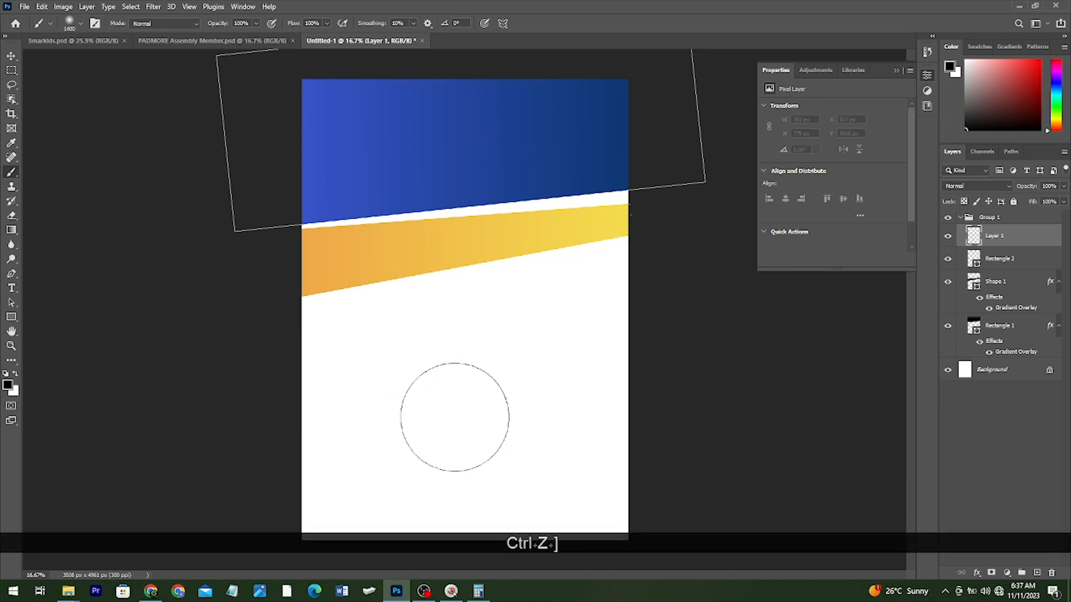
key(bracketleft)
key(bracketright)
key(bracketright)
key(bracketright)
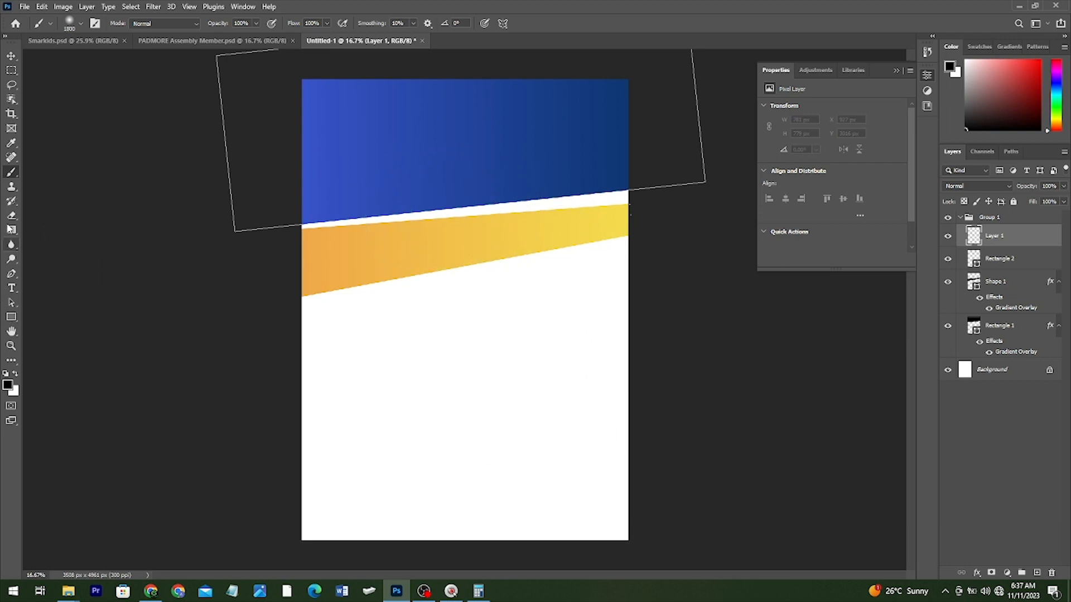
- Sample the yellow from the tapered band as the foreground colour and return to the Brush tool
key(i)
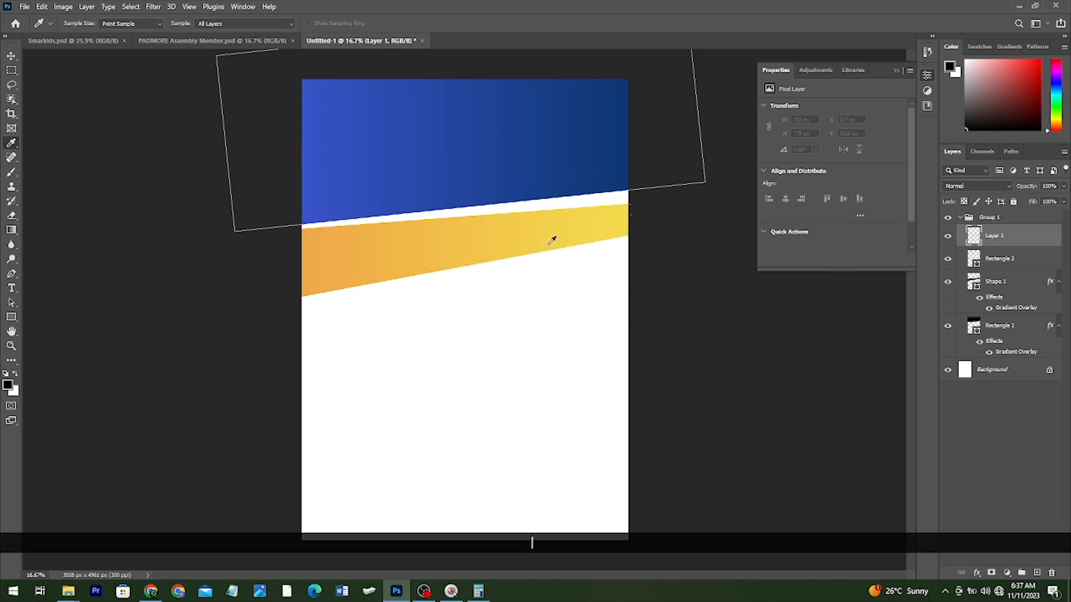
click(590, 217)
key(b)
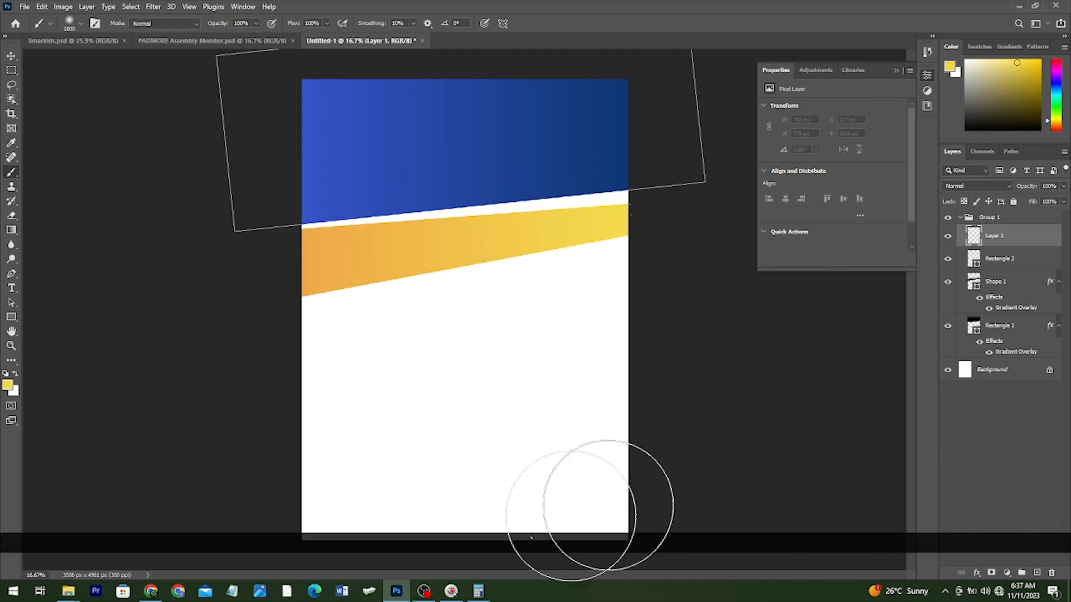
- Set the brush to 73% opacity and 2000 px, and paint a soft yellow glow along the bottom of the poster
drag(585, 502, 474, 496)
key(ctrl+z)
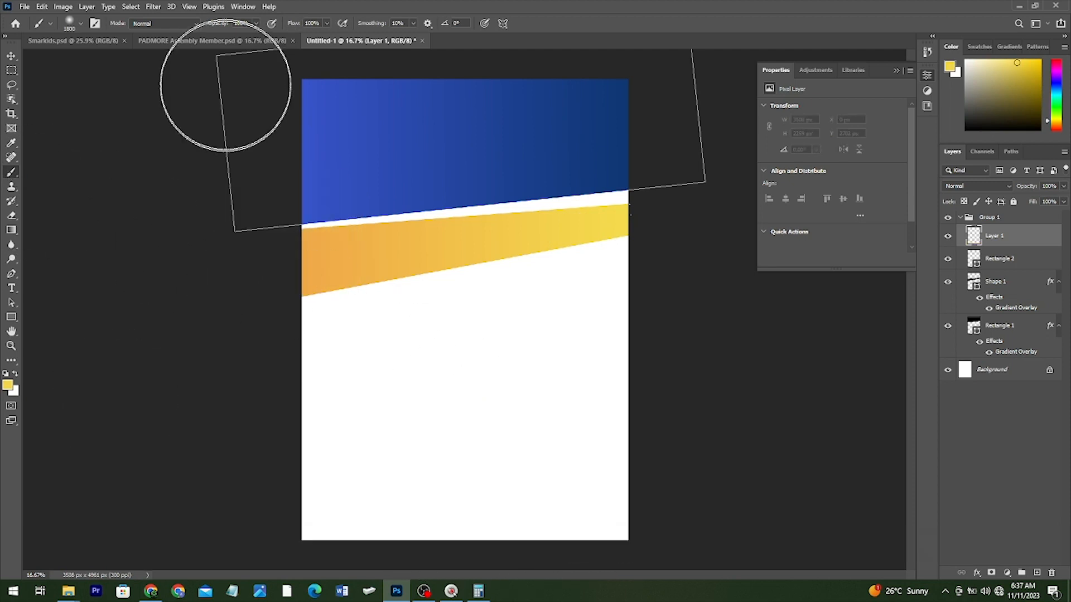
drag(217, 25, 190, 25)
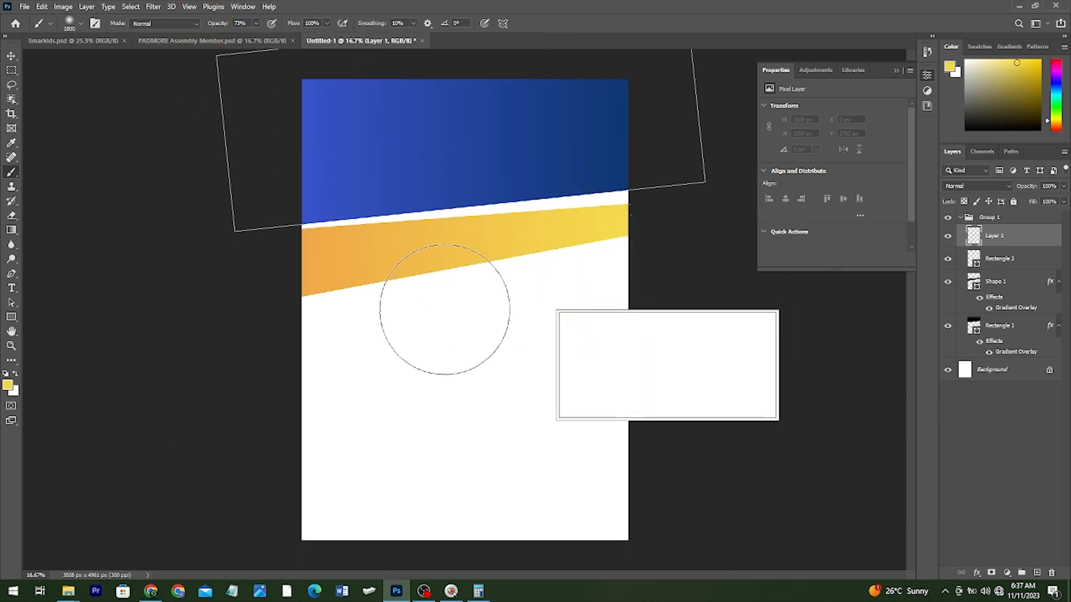
key(bracketright)
key(bracketright)
key(bracketright)
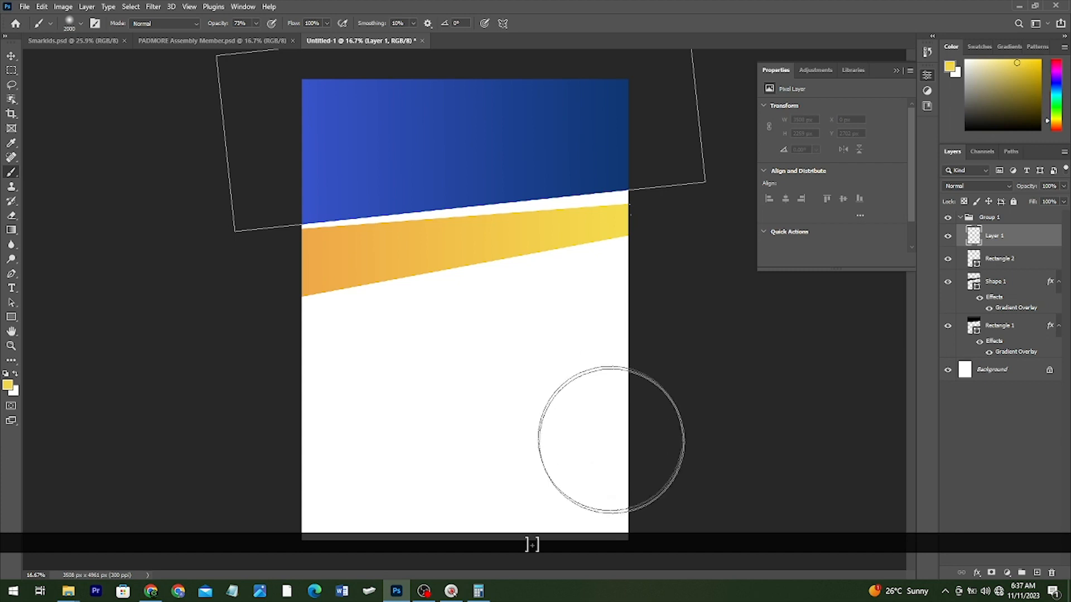
mouse_move(625, 479)
mouse_down()
mouse_move(600, 520)
mouse_move(384, 550)
mouse_up()
- Lower the opacity of the painted yellow glow layer to 71% and deselect it
key(v)
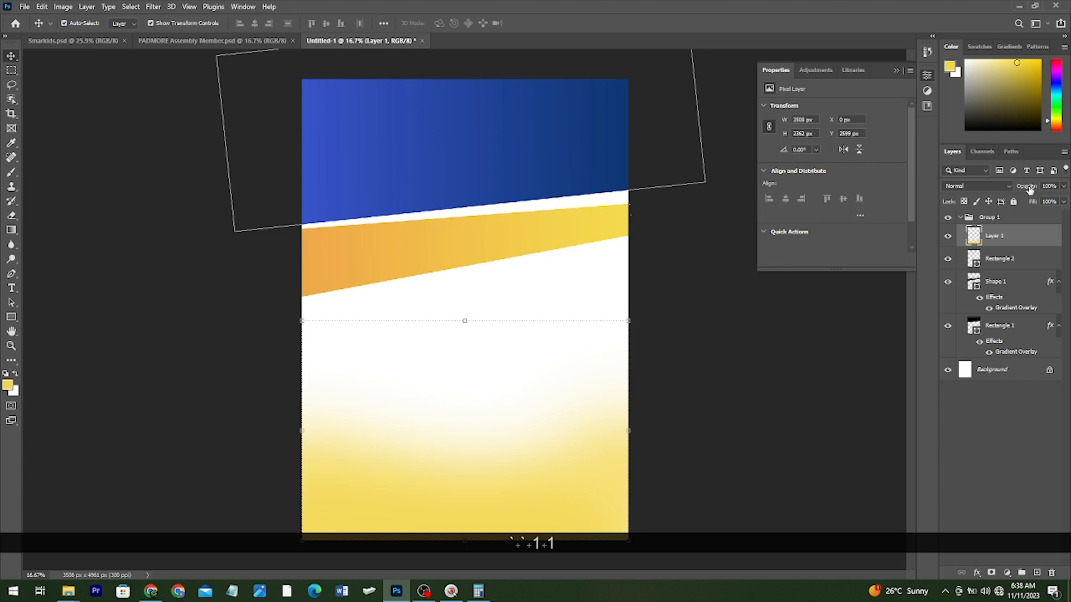
drag(1029, 191, 1010, 191)
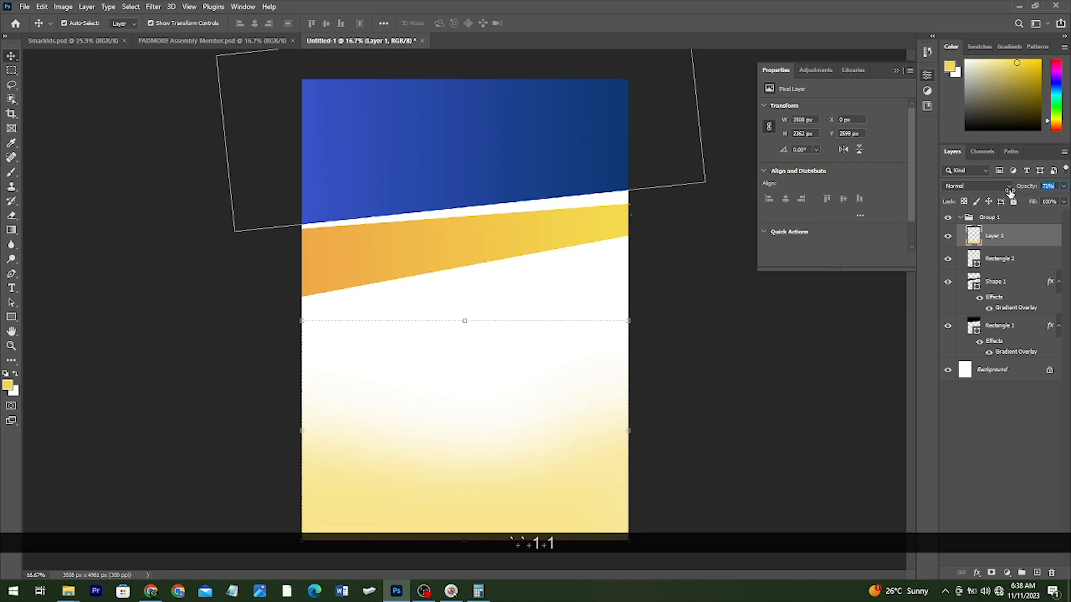
click(781, 399)
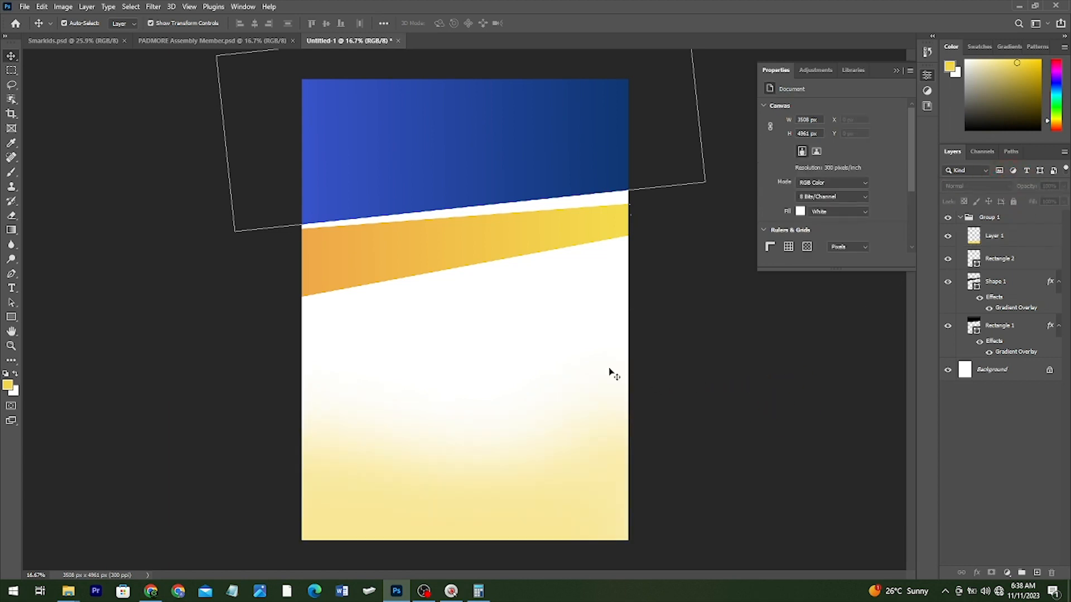
- Place the candidate's cut-out portrait photo, scale it to 21.59%, and position it across the coloured bands in the upper poster
mouse_move(68, 591)
click(89, 543)
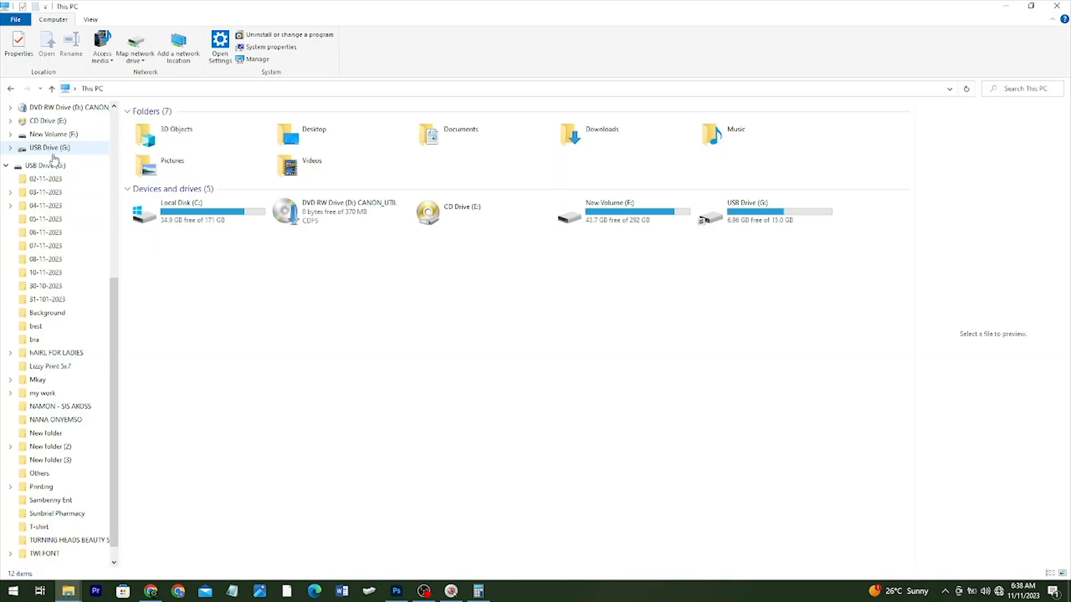
scroll(54, 134, up, 4)
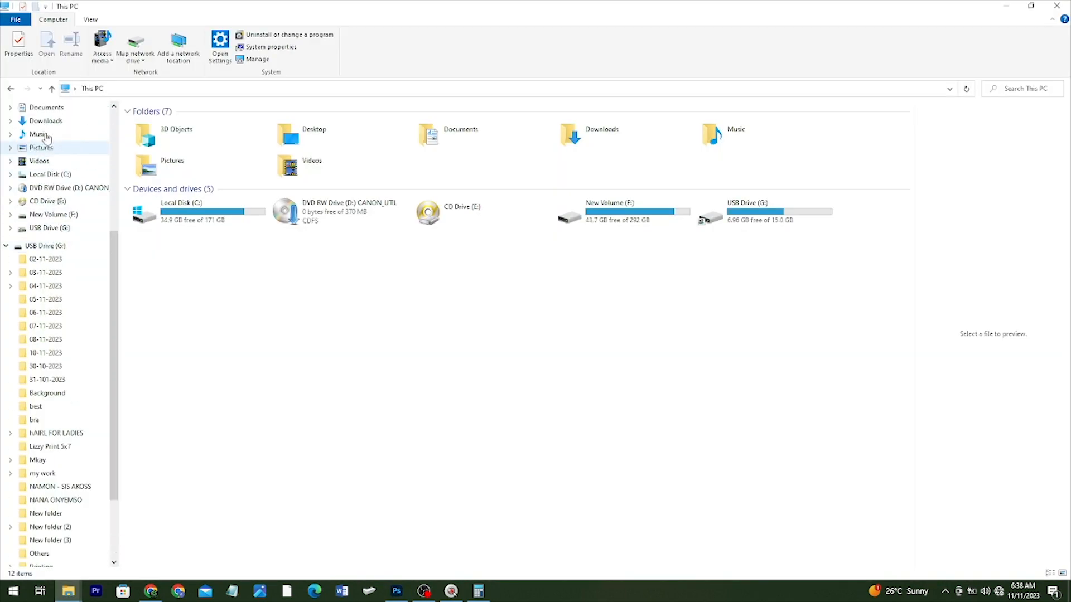
key(alt+Tab)
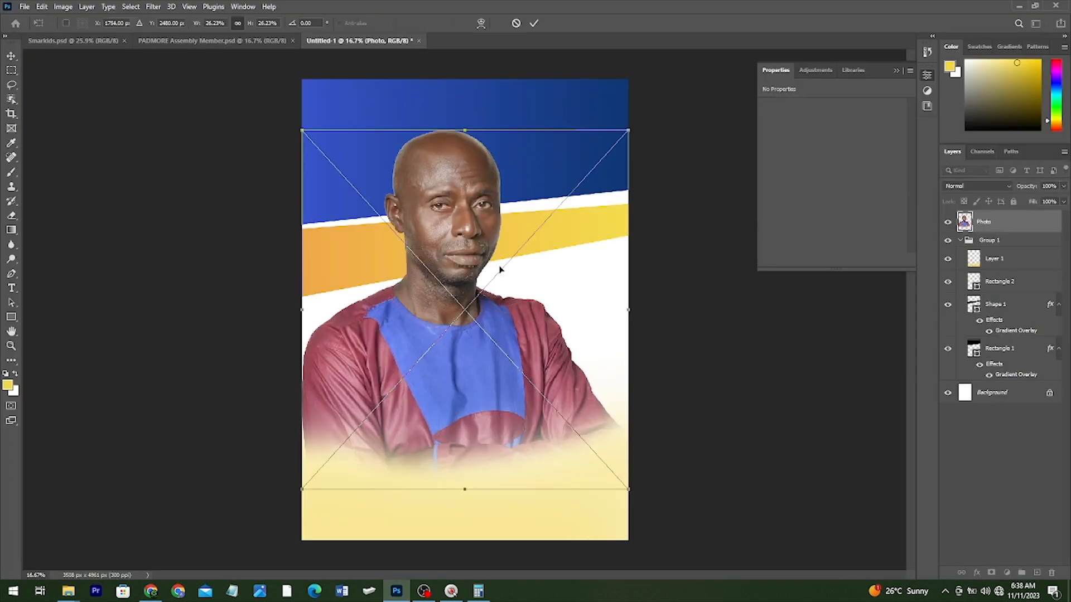
drag(309, 490, 359, 426)
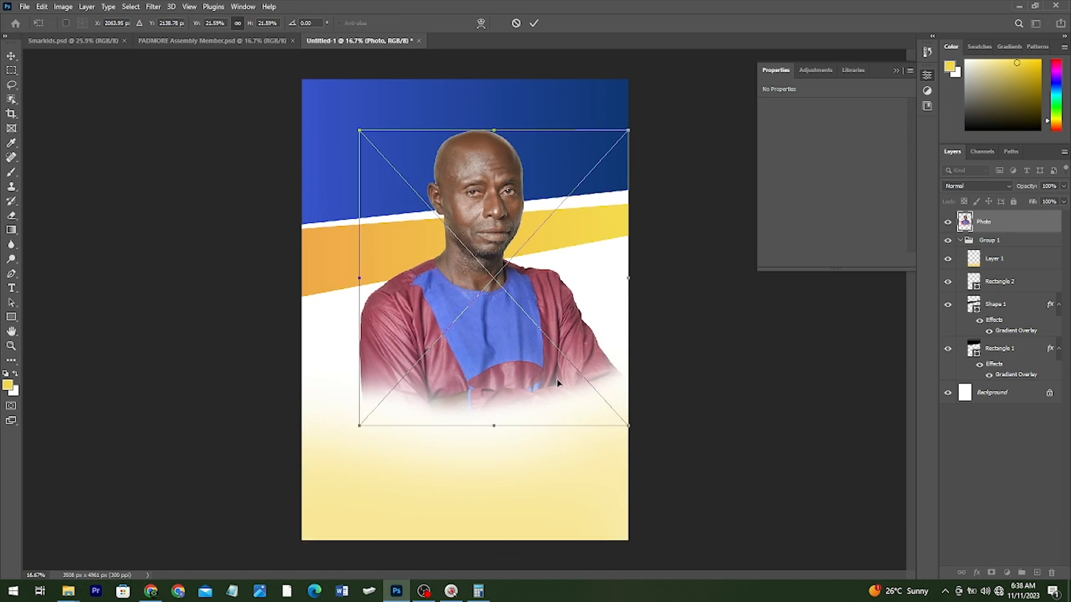
drag(556, 381, 540, 361)
key(Return)
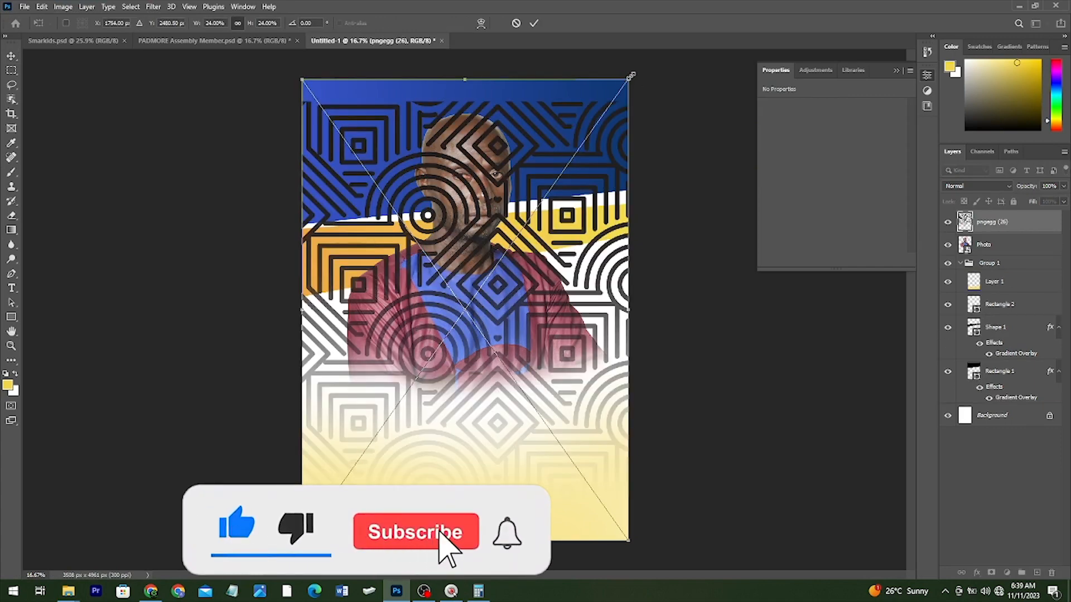
- Enlarge the placed geometric pattern pngegg (26) to 26.83% and shift it upward over the upper part of the poster
drag(625, 72, 644, 44)
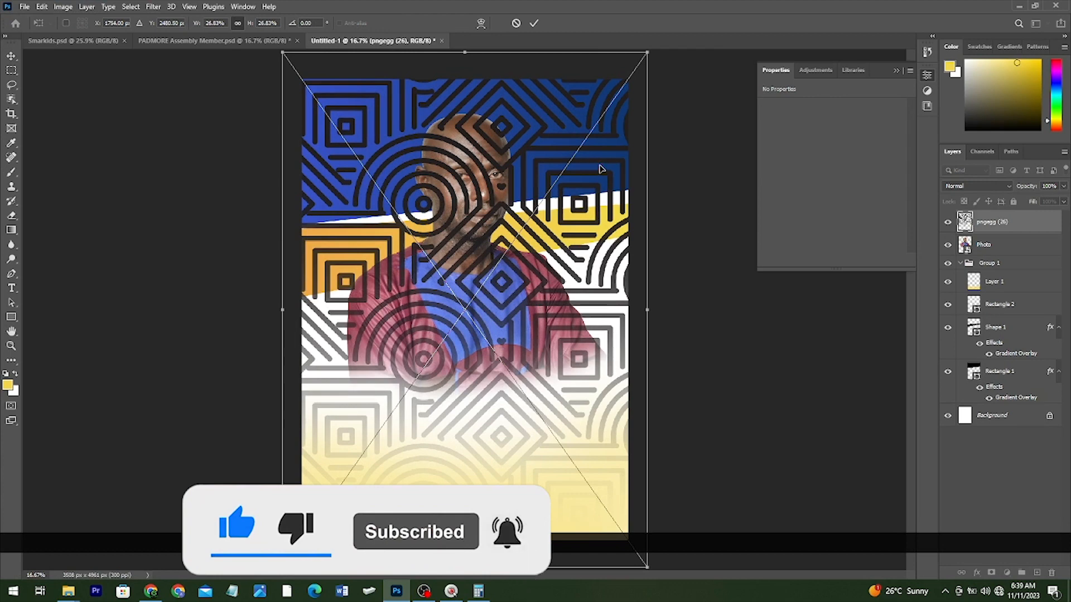
key(Return)
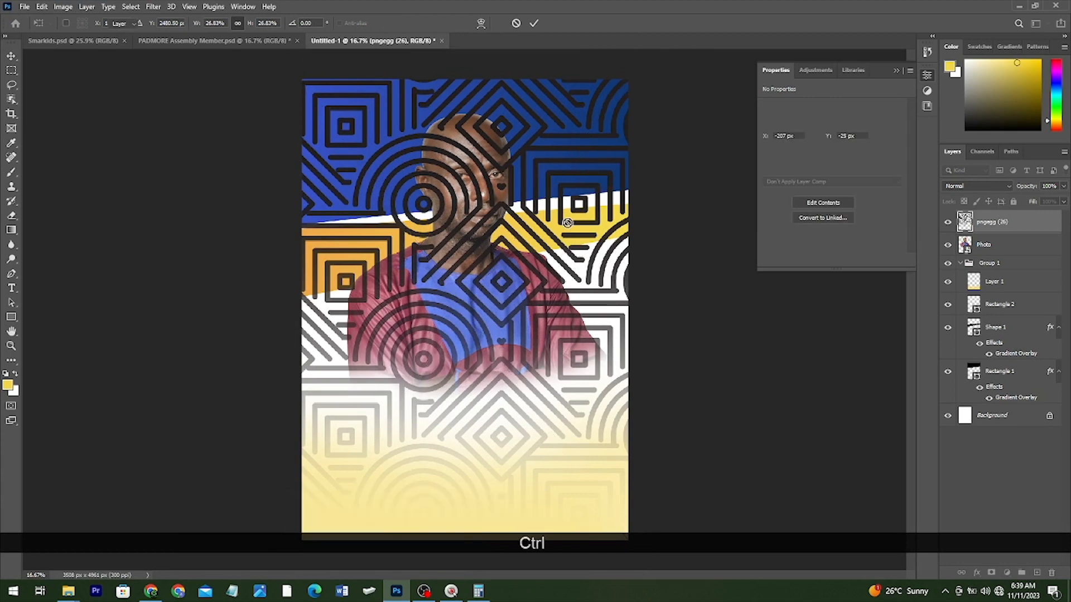
click(571, 192)
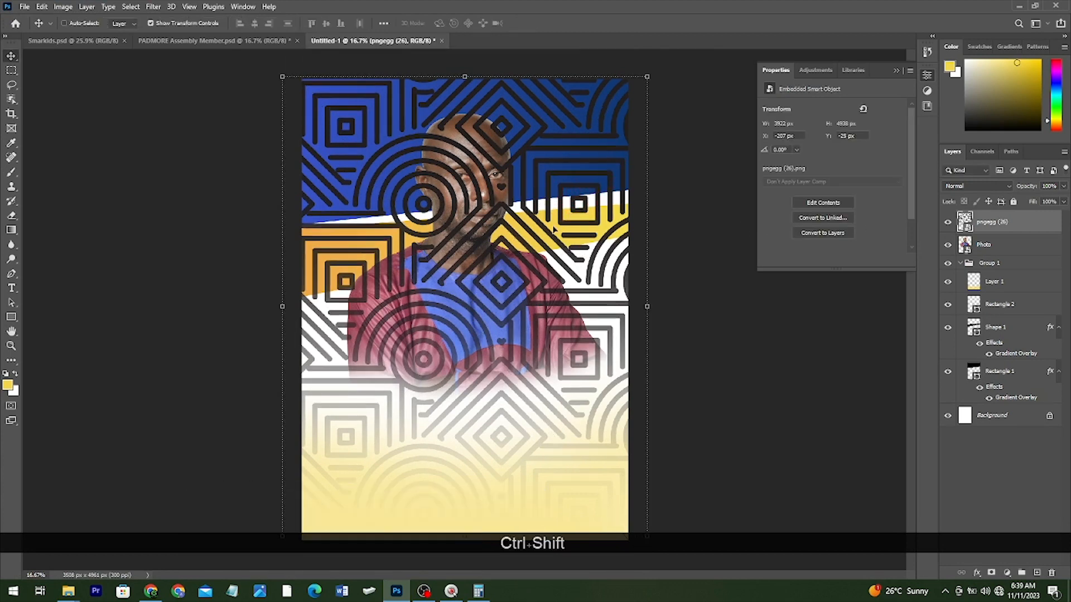
drag(574, 266, 572, 203)
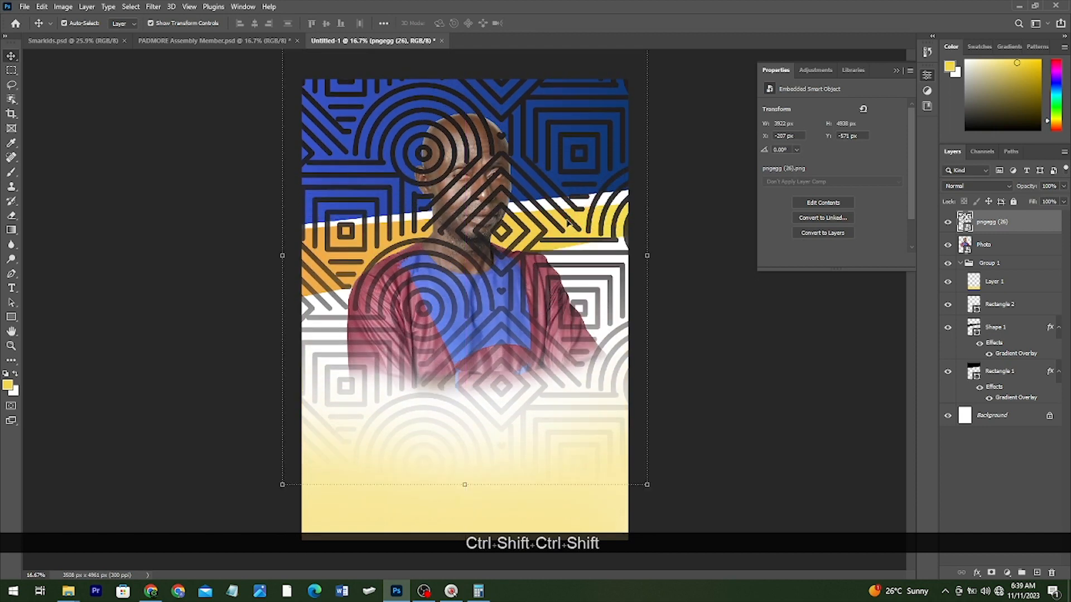
- Move the geometric pattern layer to the top of Group 1 beneath the photo and set its opacity to 5%
drag(1026, 224, 1022, 266)
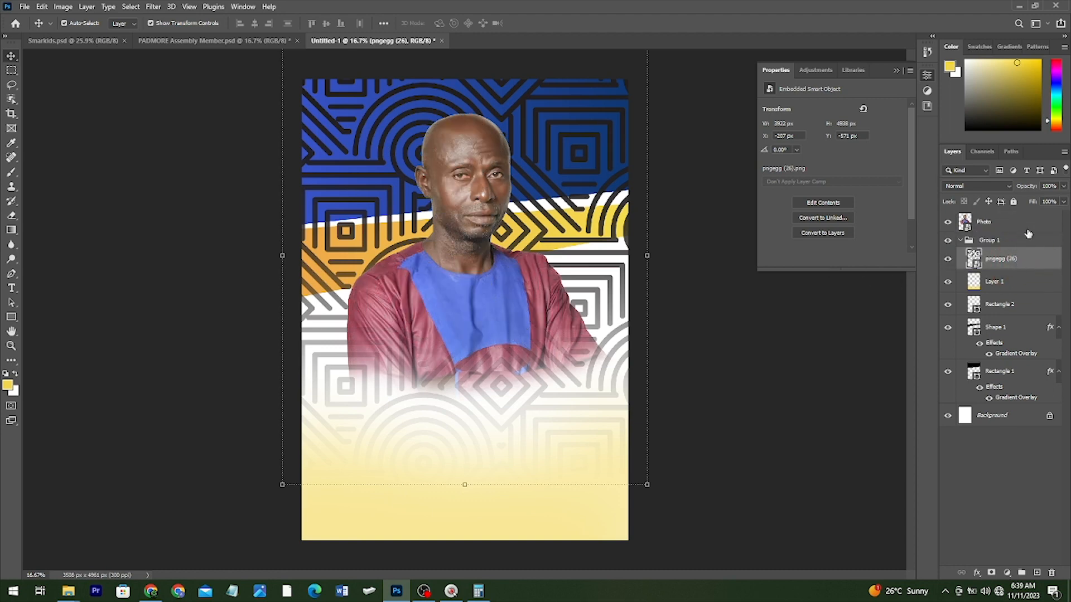
click(1046, 184)
text(5)
key(Return)
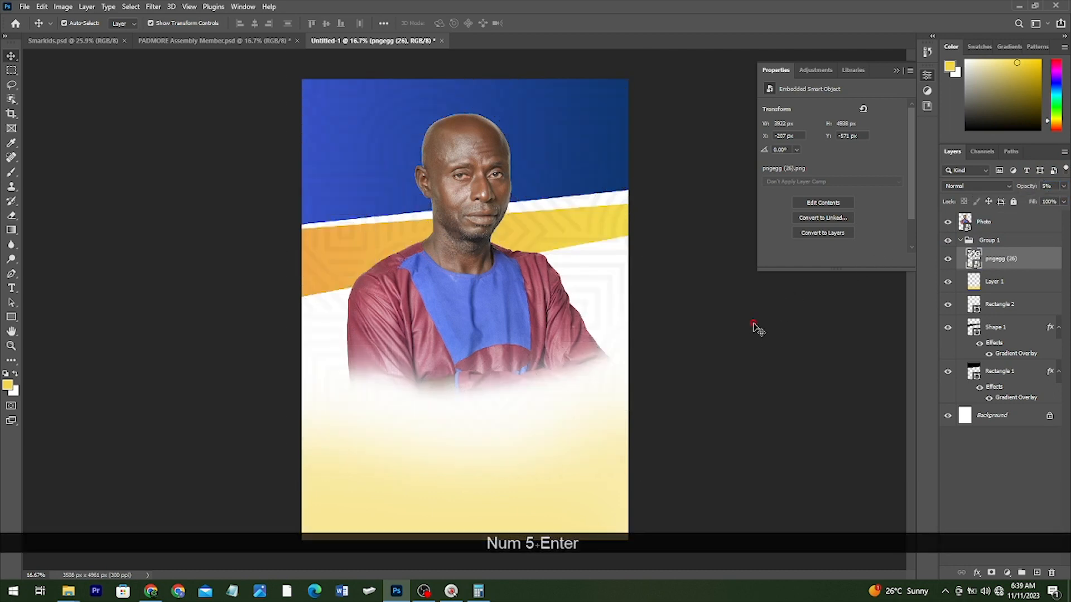
click(754, 325)
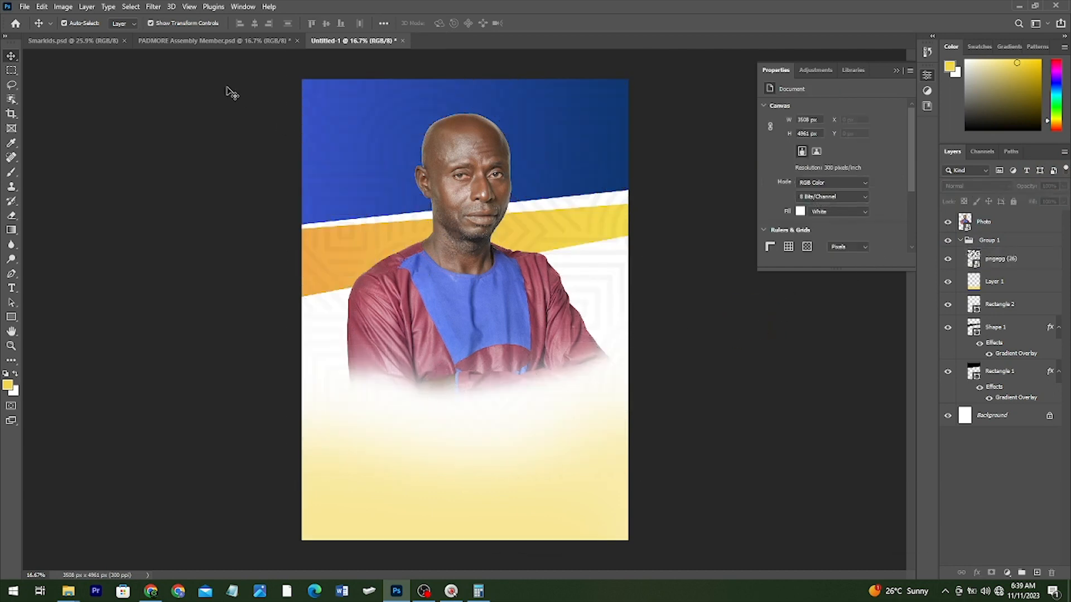
- Check the finished reference poster, and add the candidate's first name in capitals below the portrait in the new poster
click(207, 42)
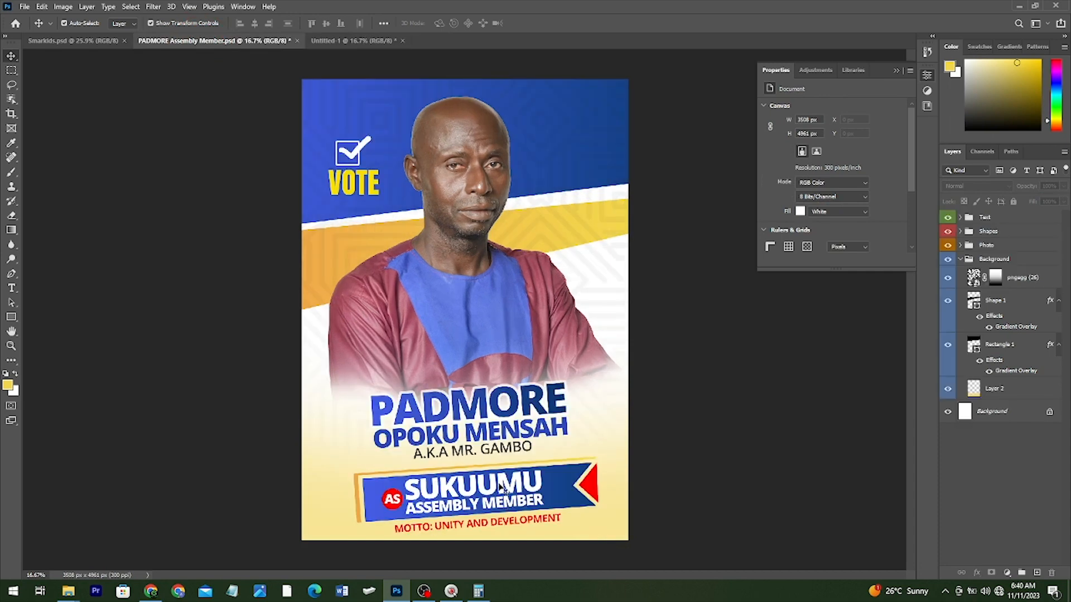
click(347, 41)
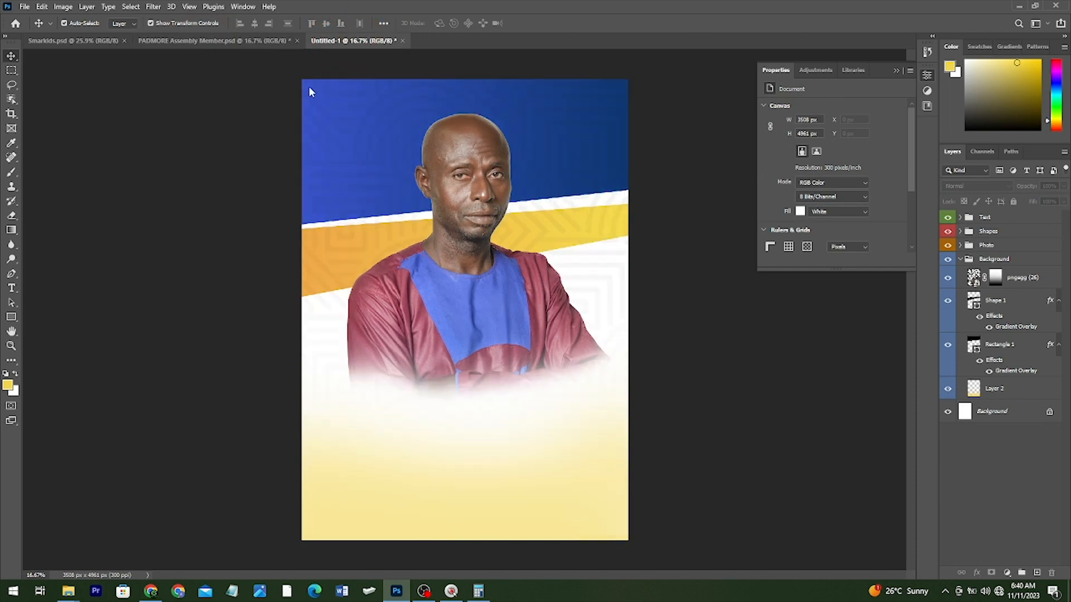
click(12, 289)
click(380, 411)
click(384, 418)
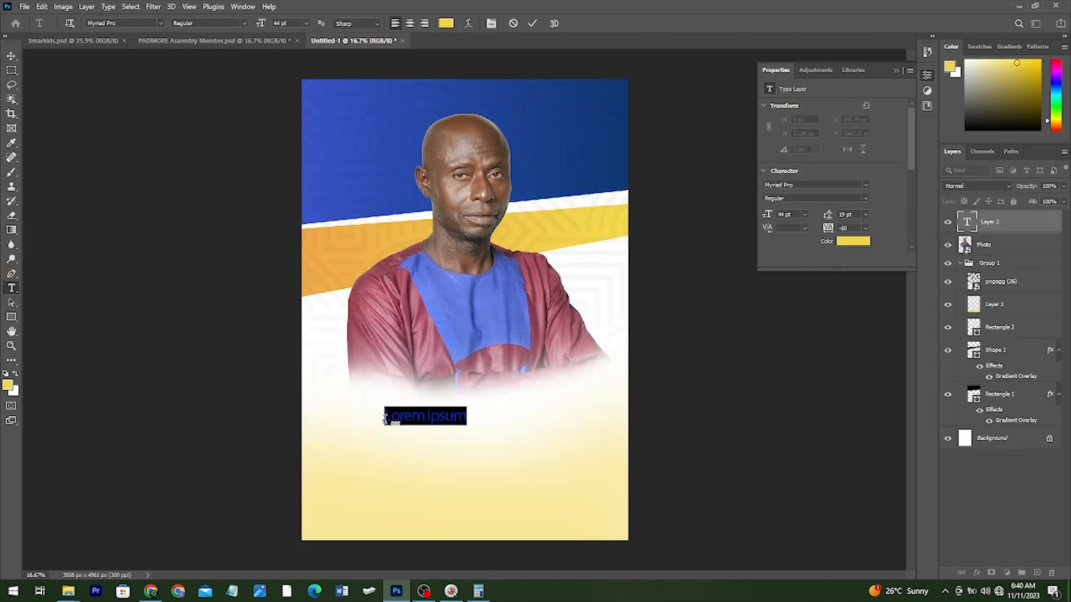
text(PADMORE)
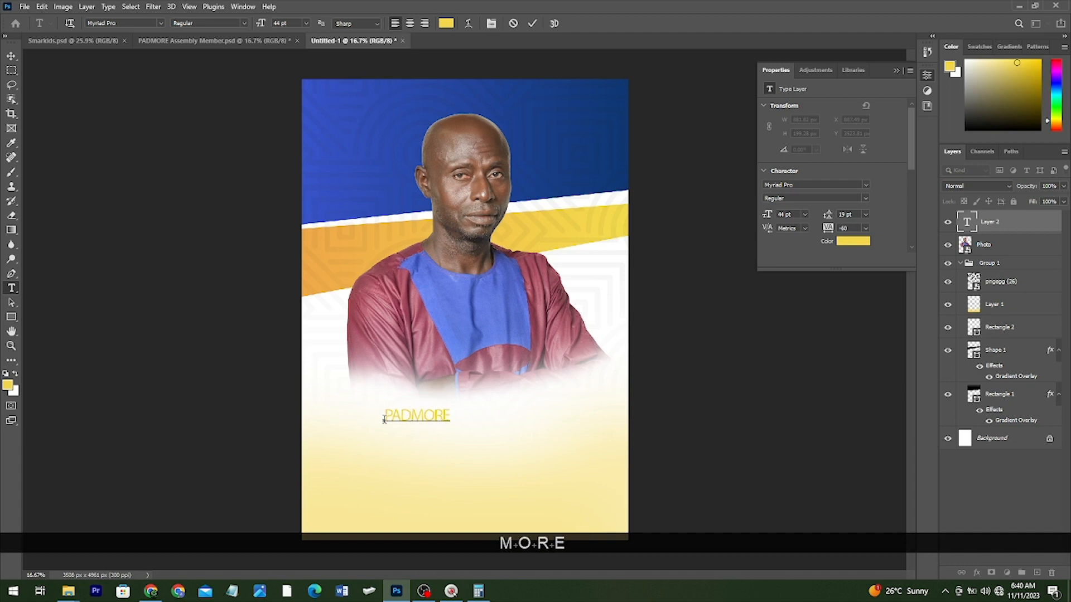
- Enlarge the first-name text to 116.86 pt and set its font to Open Sans ExtraBold
key(ctrl+Return)
key(v)
drag(451, 417, 564, 408)
key(Return)
click(807, 185)
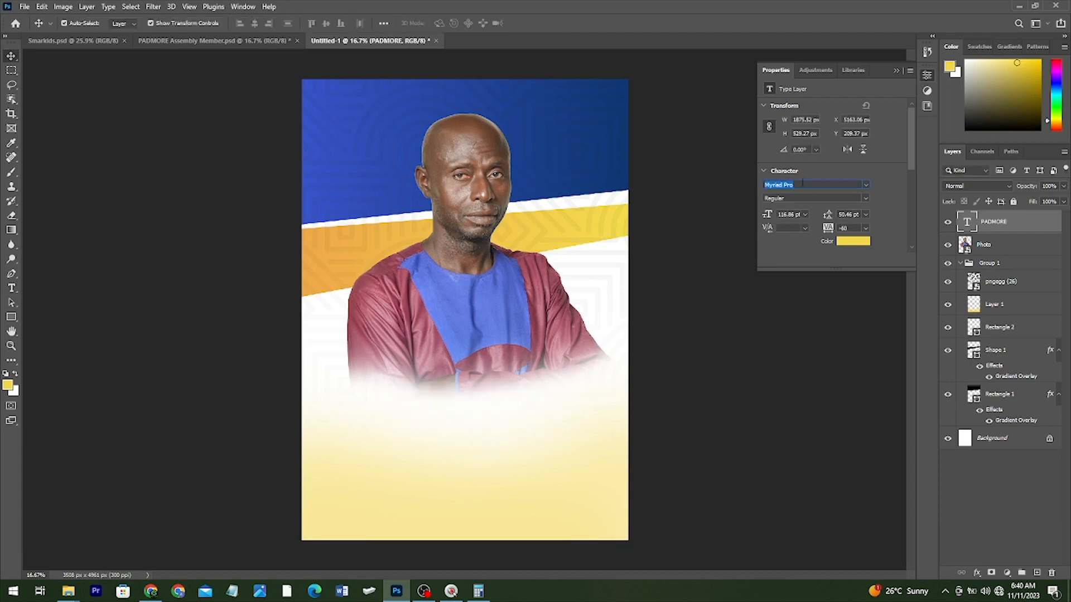
text(op)
click(823, 325)
key(ctrl)
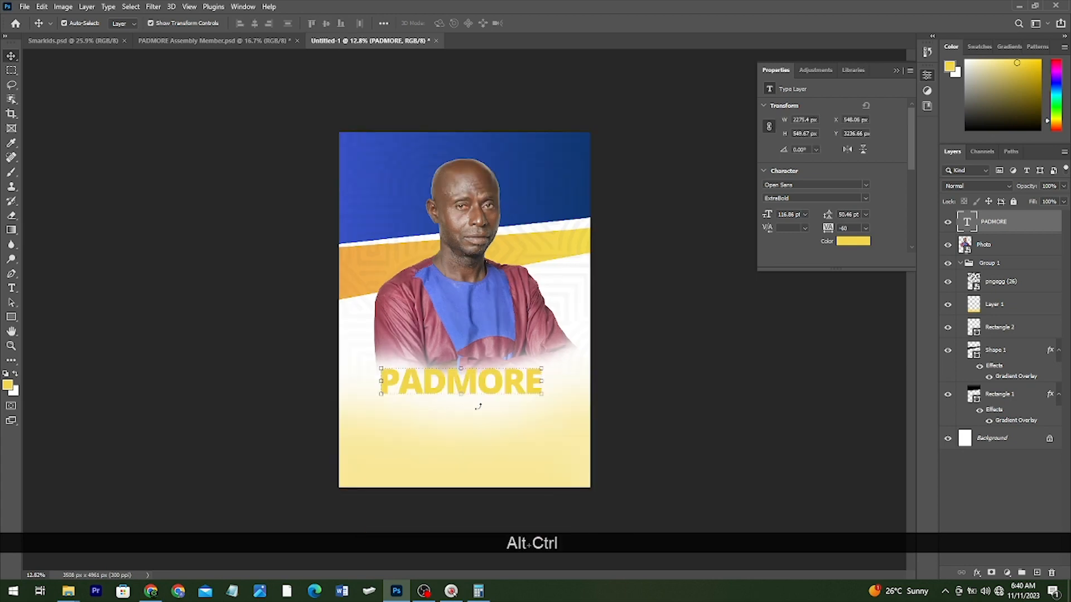
- Duplicate the first-name text below itself, replace it with the candidate's other names, and scale it to the first name's width
drag(452, 349, 453, 400)
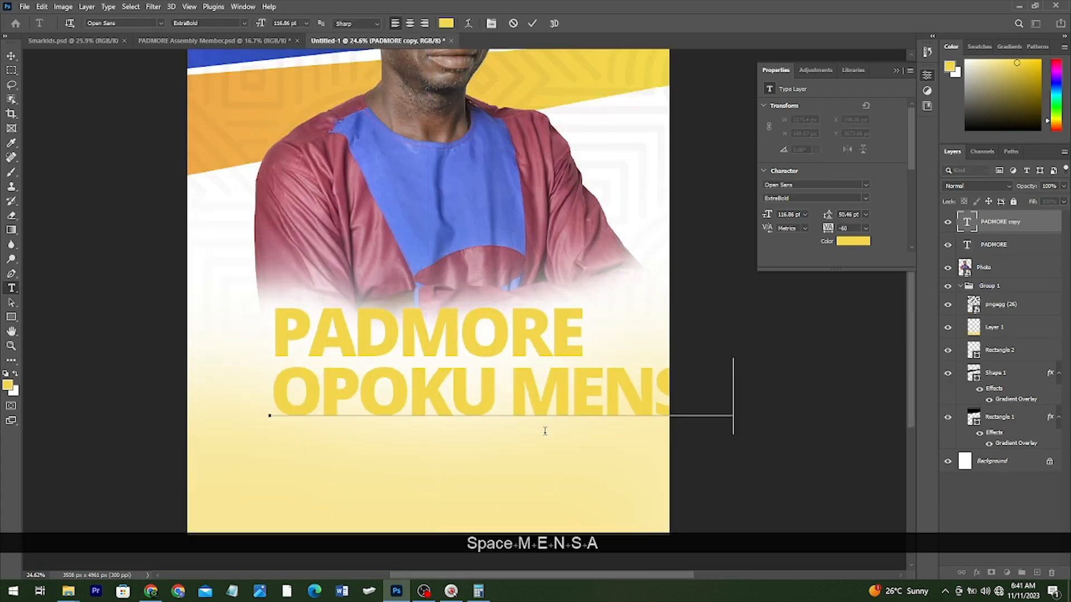
text(J)
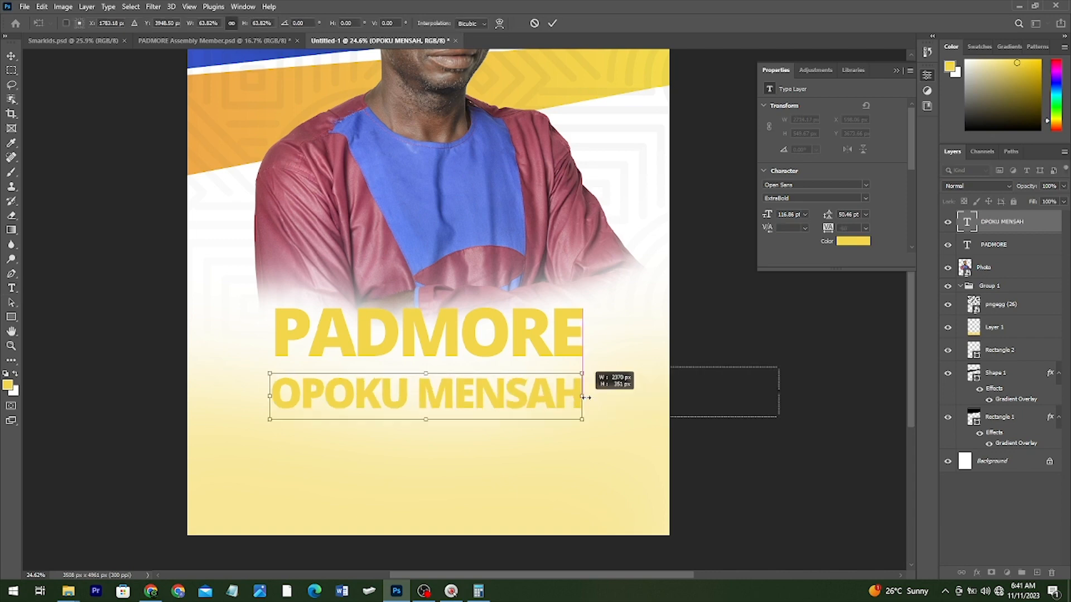
drag(587, 397, 585, 396)
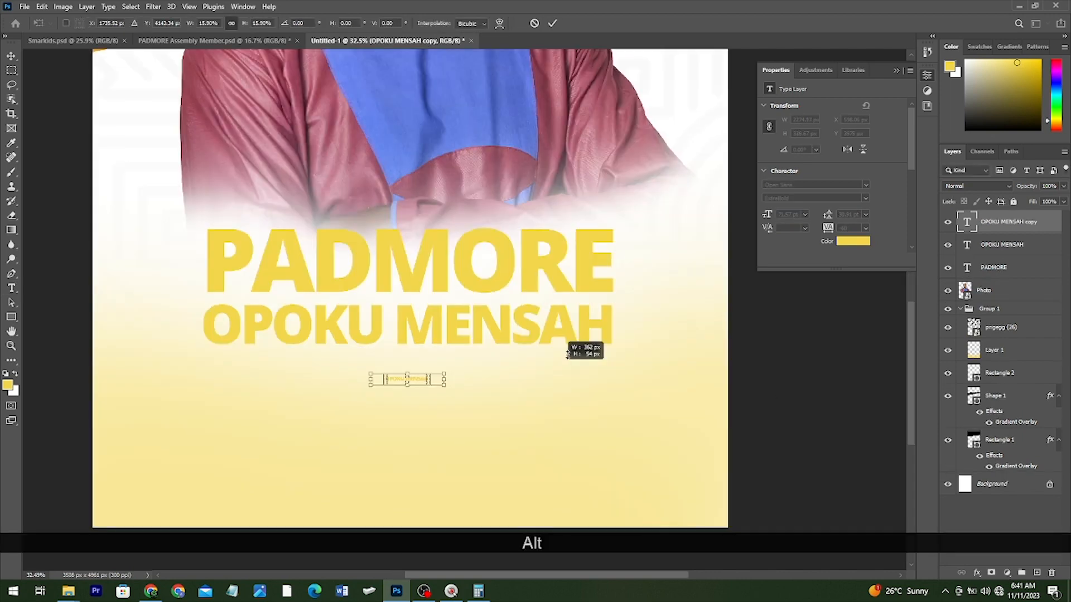
- Add smaller lines for the candidate's alias, AS, SUKUUMU and ASSEMBLY MEMBER, moving the last two close beside AS
drag(557, 361, 559, 358)
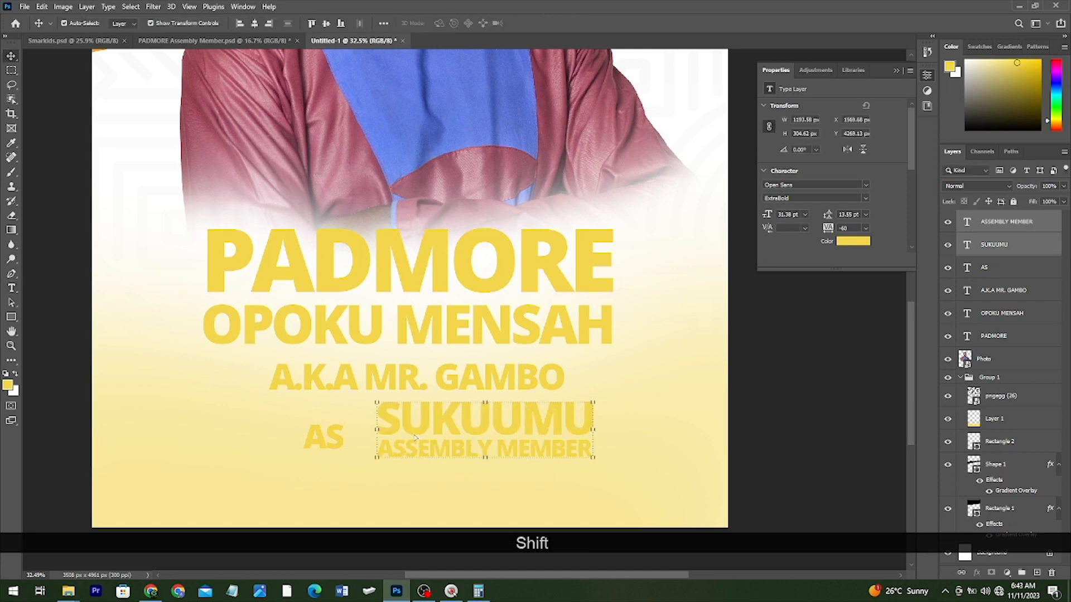
drag(416, 435, 393, 441)
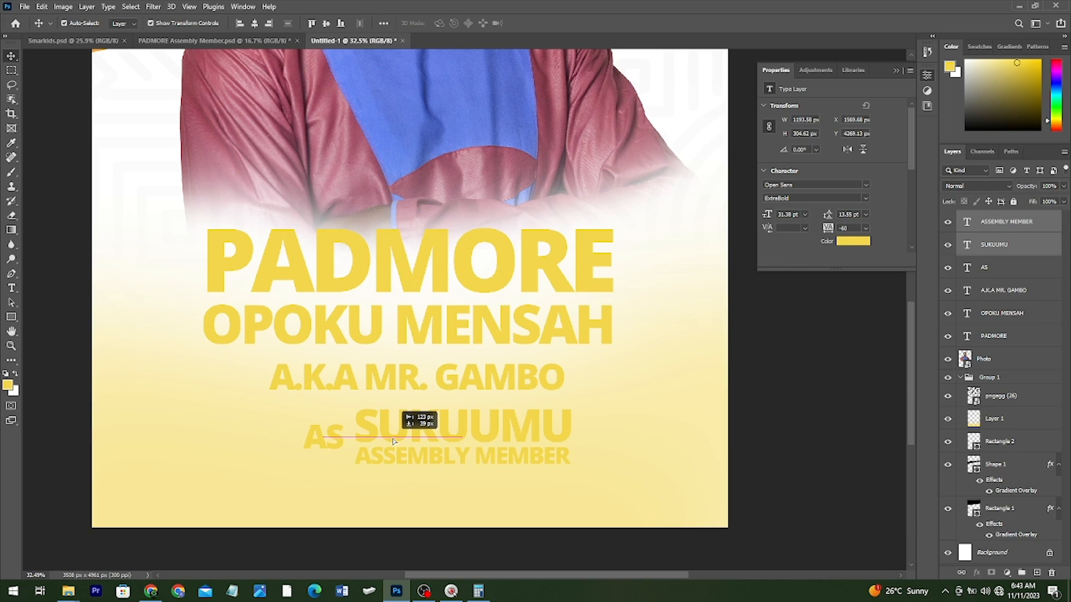
- Set the candidate's other-names line to blue Bold, and give the first name a reversed blue linear gradient overlay with a stroke
click(865, 198)
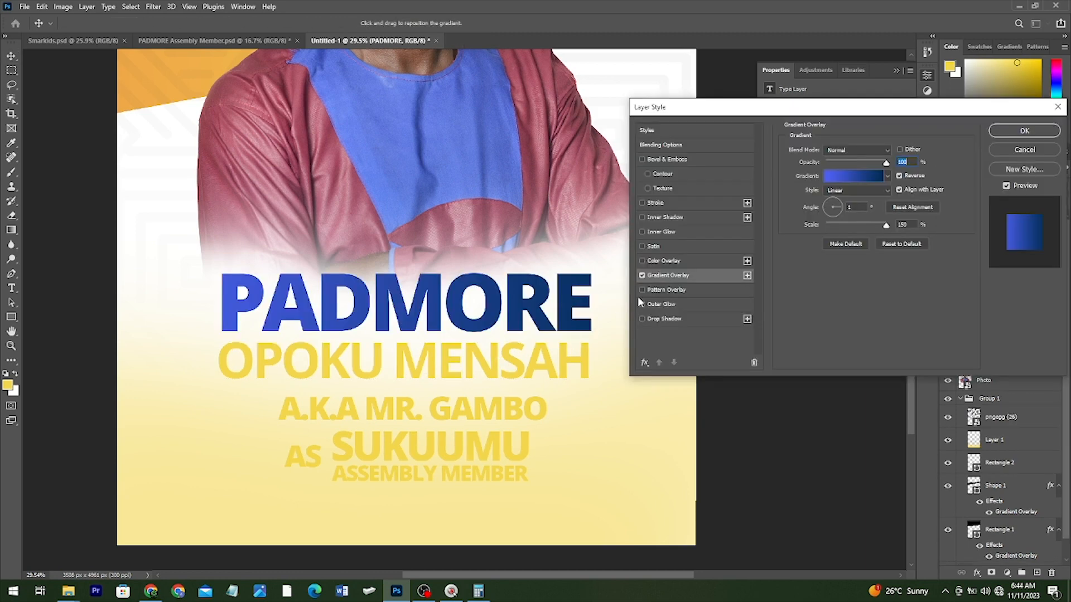
click(643, 202)
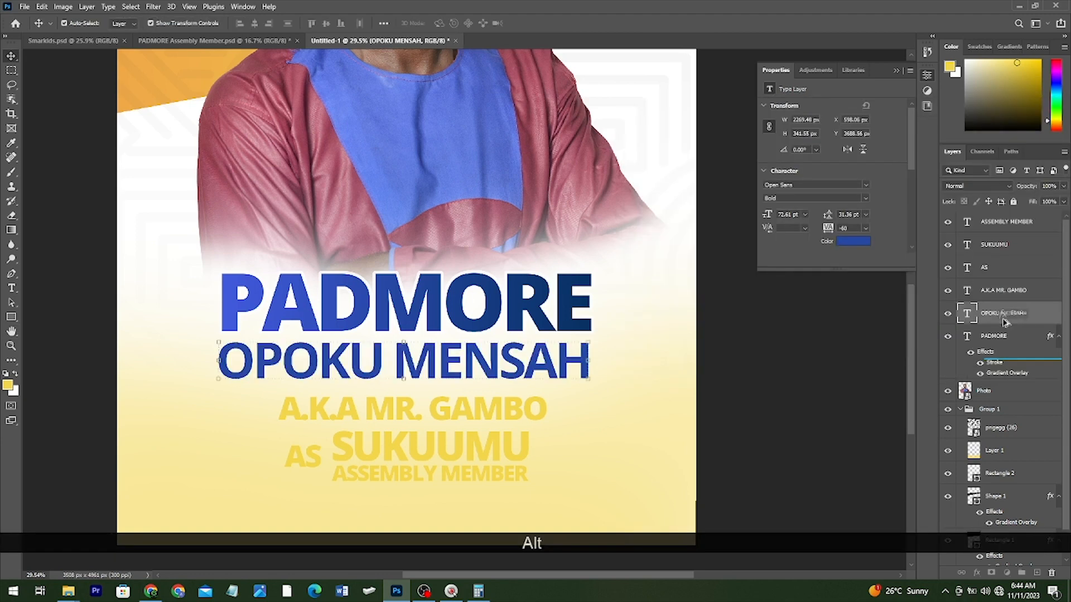
- Copy the first name's stroke to the candidate's other-names line, and restyle the alias line in black Semibold
drag(1002, 318, 1005, 312)
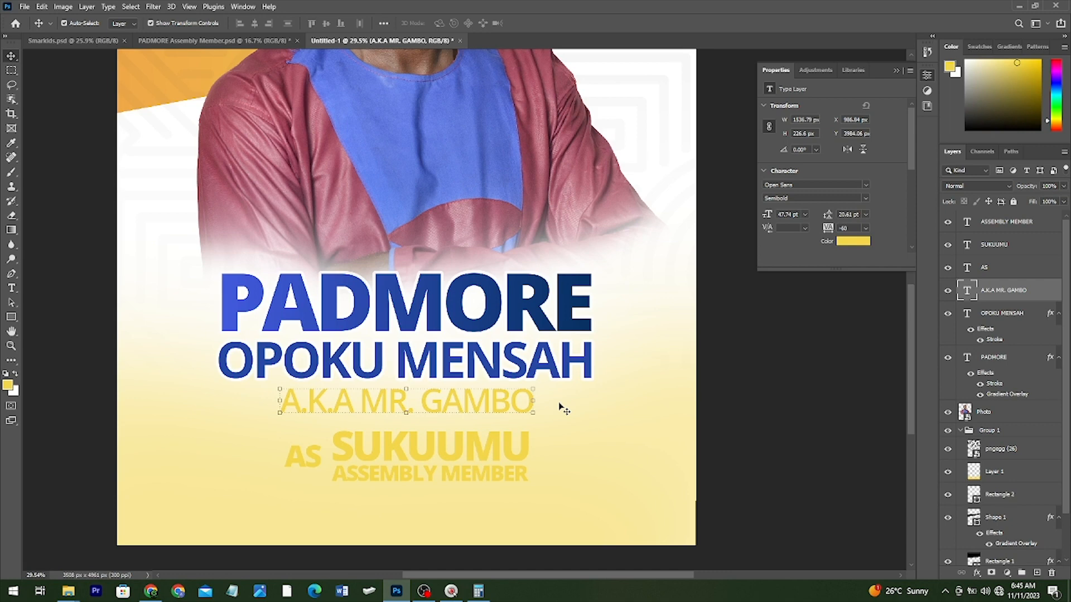
shift+click(478, 162)
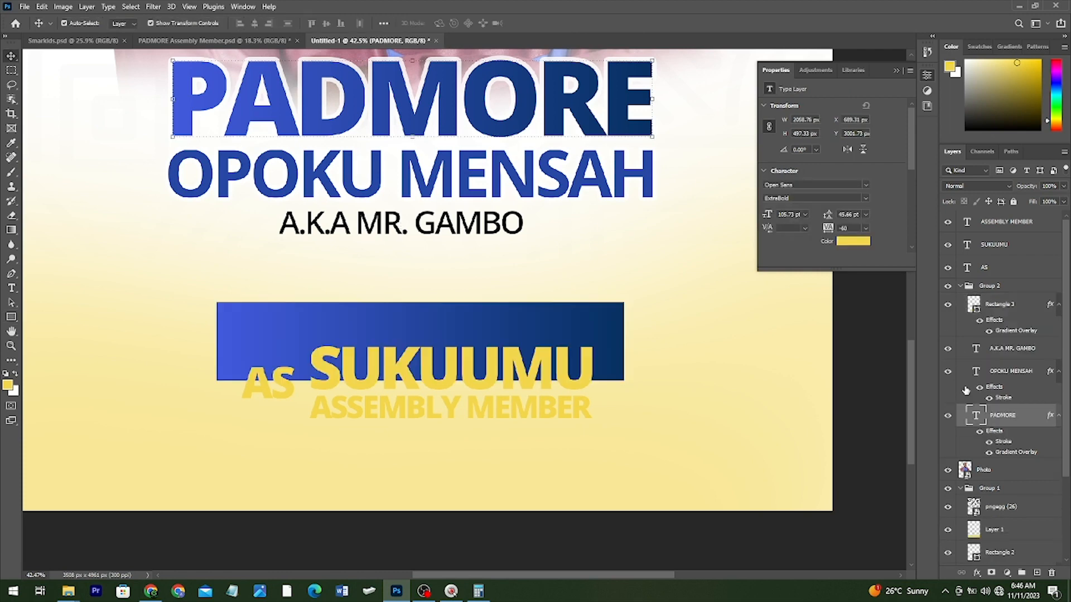
- Remove the stroke from the blue gradient banner rectangle and shift it slightly up under the alias line
click(998, 304)
click(798, 203)
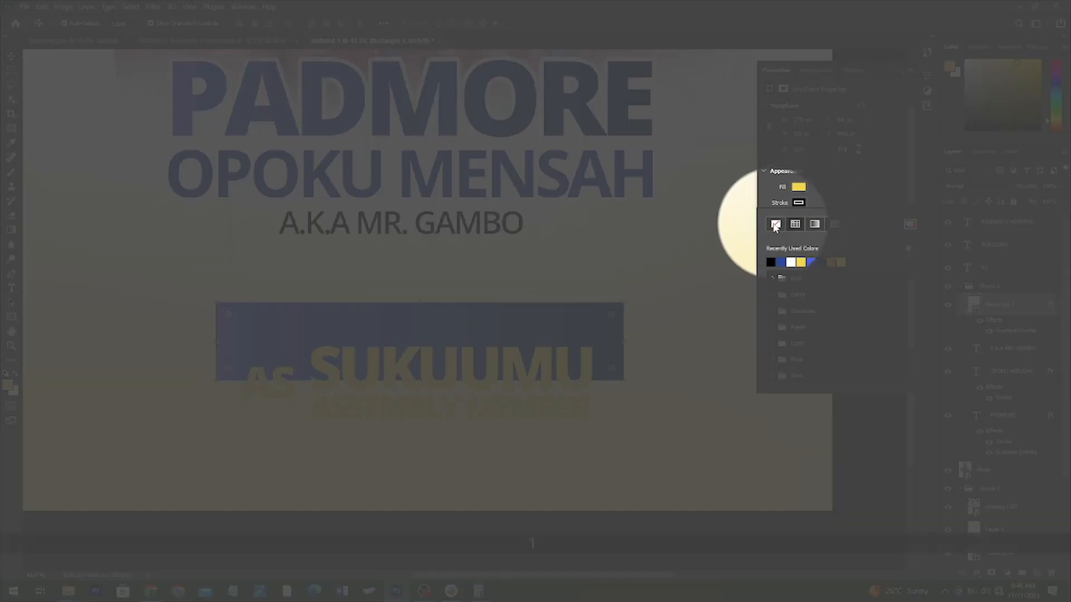
click(776, 223)
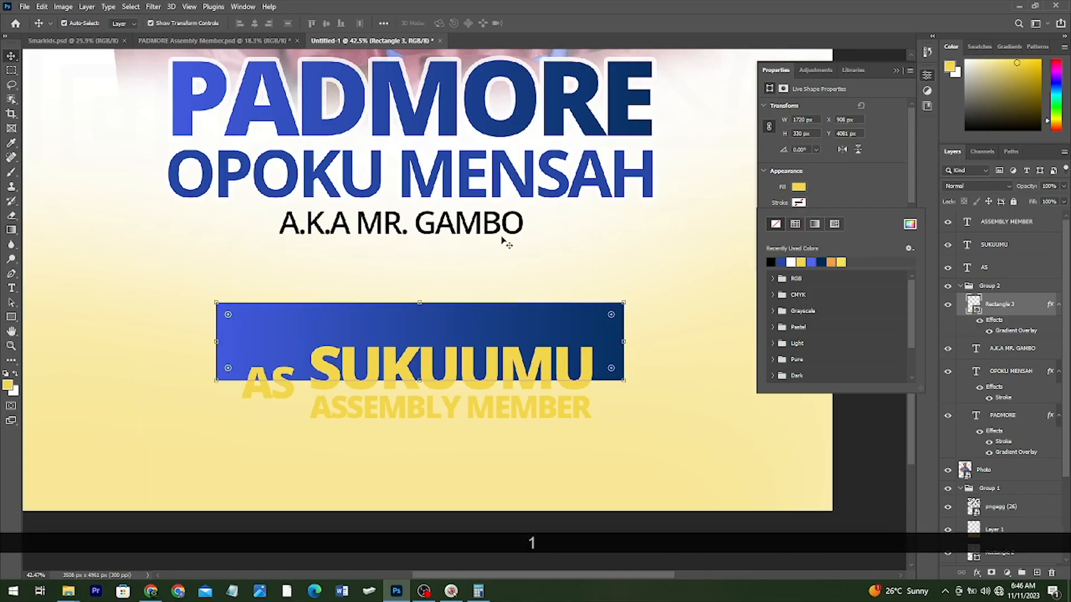
drag(496, 331, 494, 320)
- Draw a thin yellow vertical bar along the banner's left side and resize it to 43 by 368 px
click(11, 317)
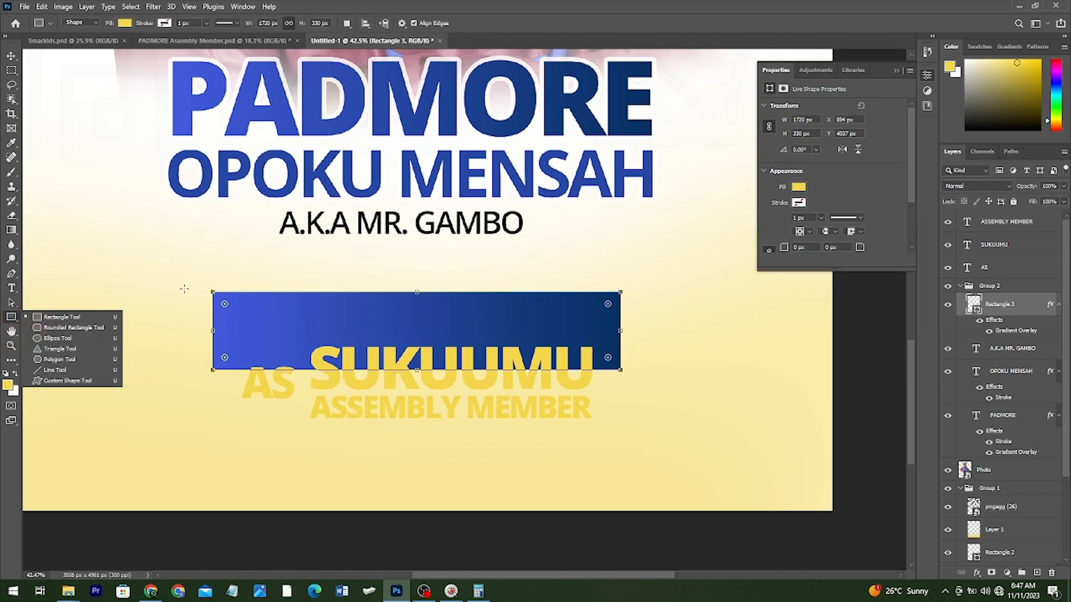
drag(184, 289, 203, 370)
key(v)
scroll(201, 363, up, 2)
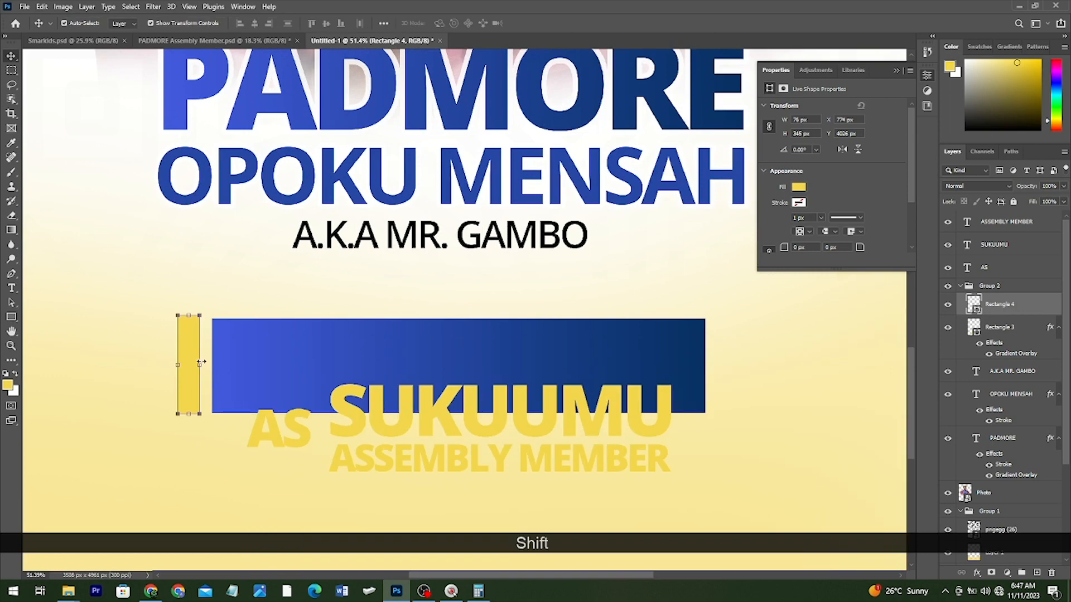
drag(199, 316, 190, 309)
click(222, 299)
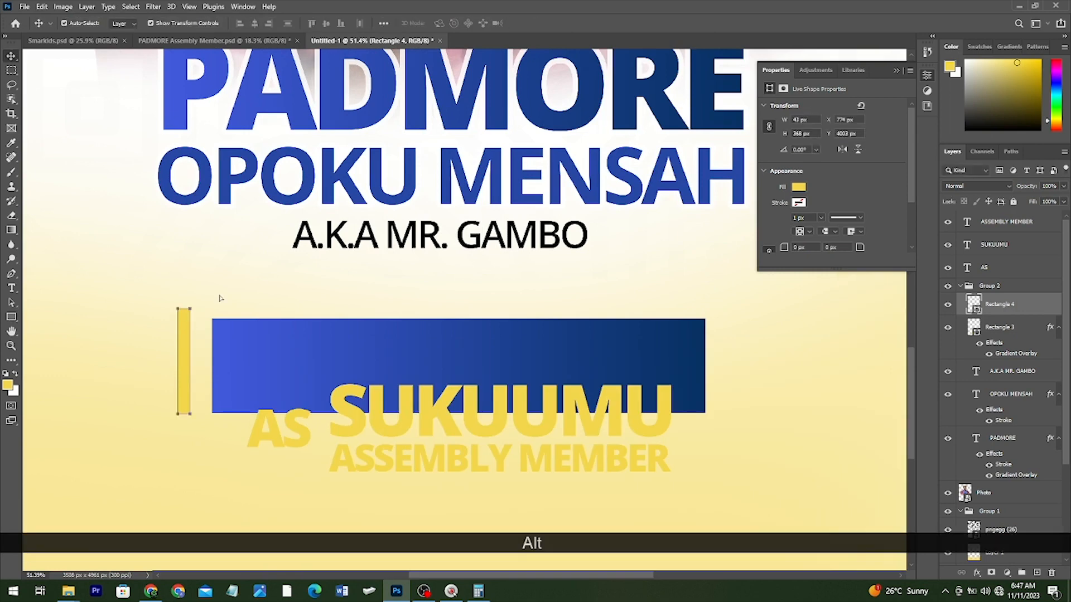
- Add a 90° copy of the bar, 27 by 1948 px, above the banner, and convert both bars and the banner into one smart object
drag(246, 302, 737, 340)
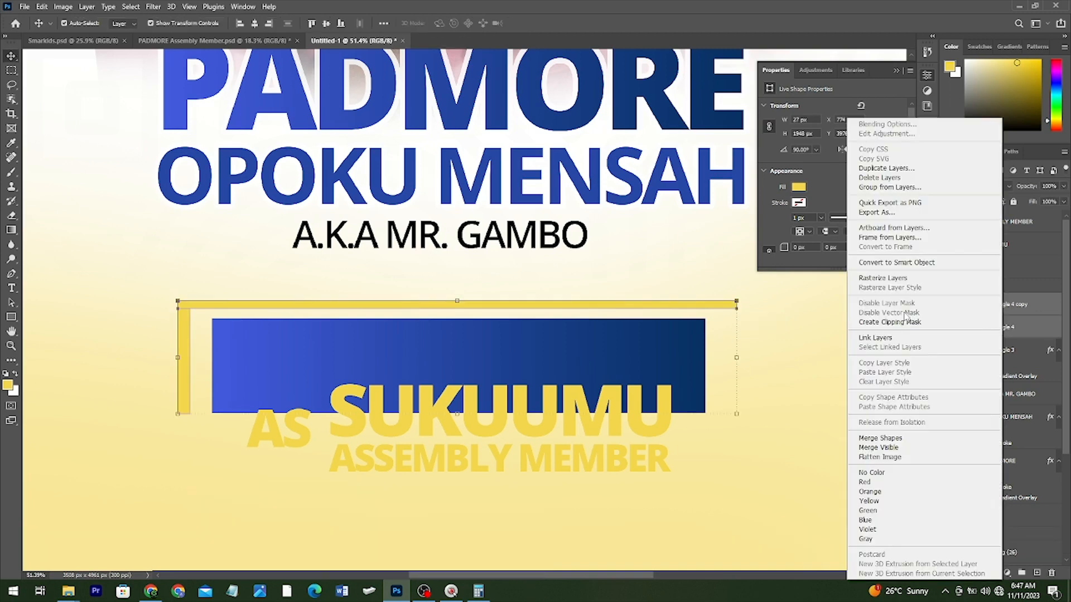
click(916, 259)
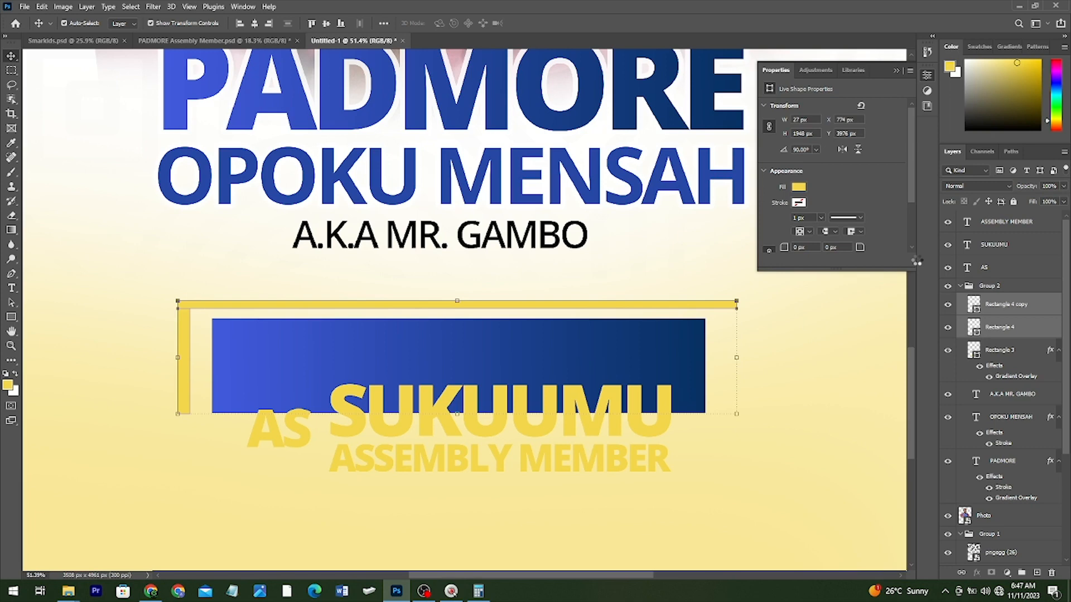
right_click(1019, 334)
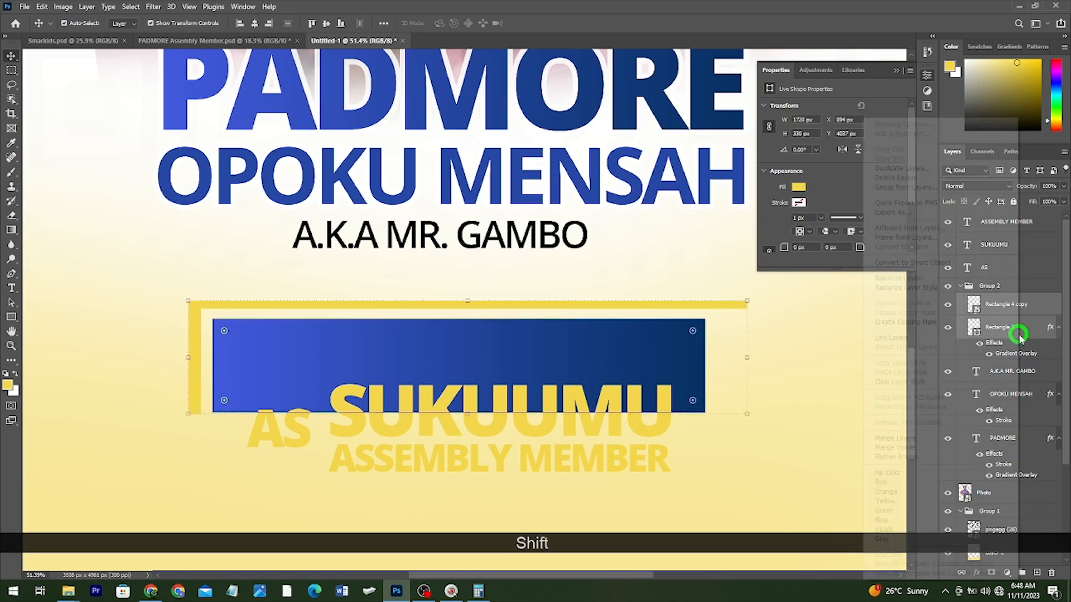
click(933, 263)
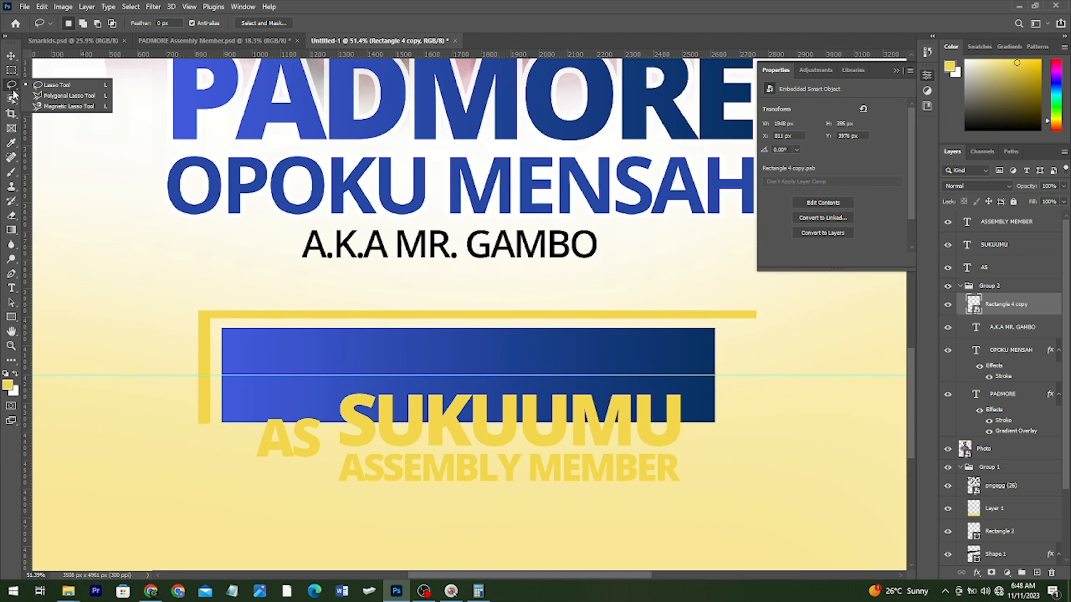
- Outline a triangular notch at the banner's right end with the Polygonal Lasso and hide it with a layer mask
click(68, 95)
click(664, 374)
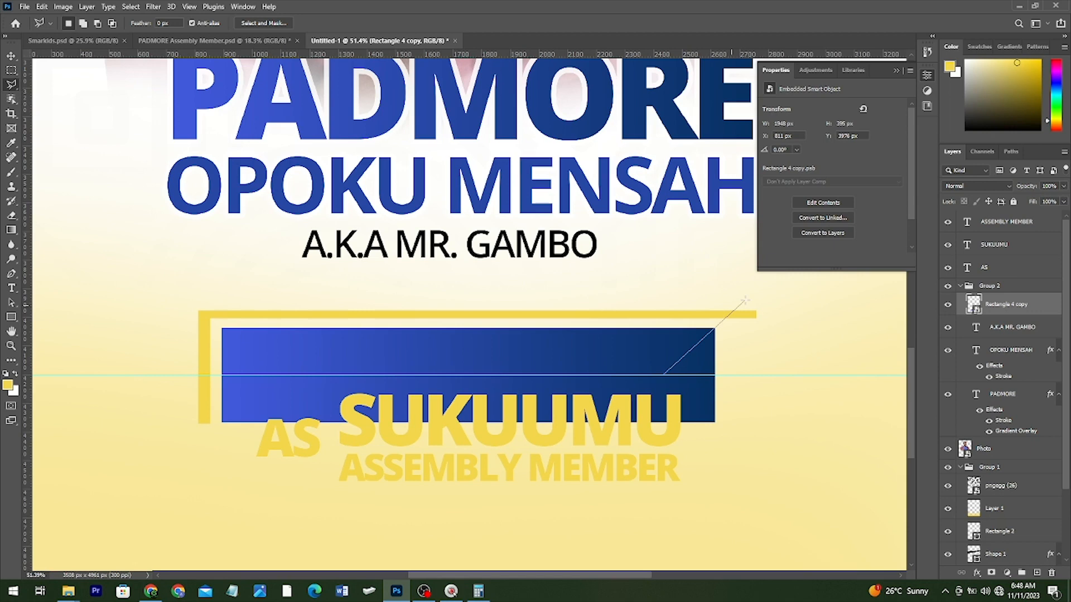
click(764, 278)
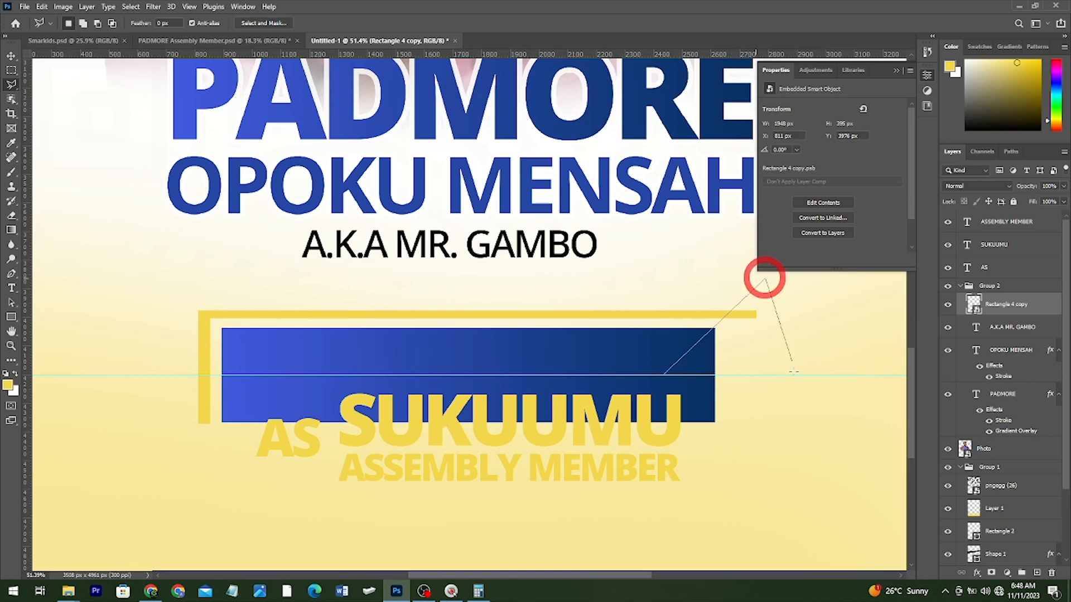
click(771, 489)
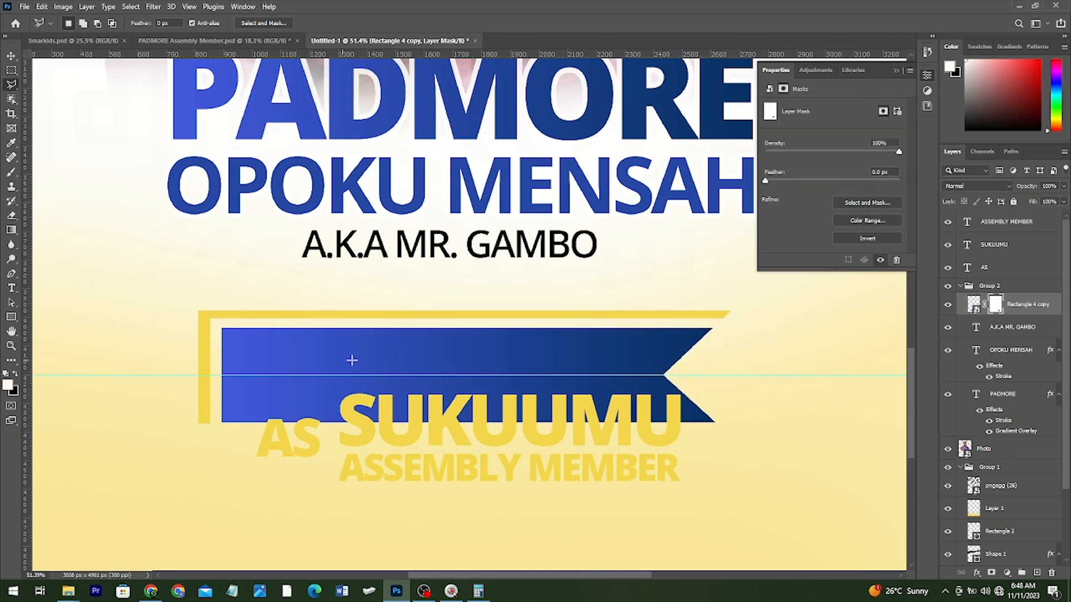
key(v)
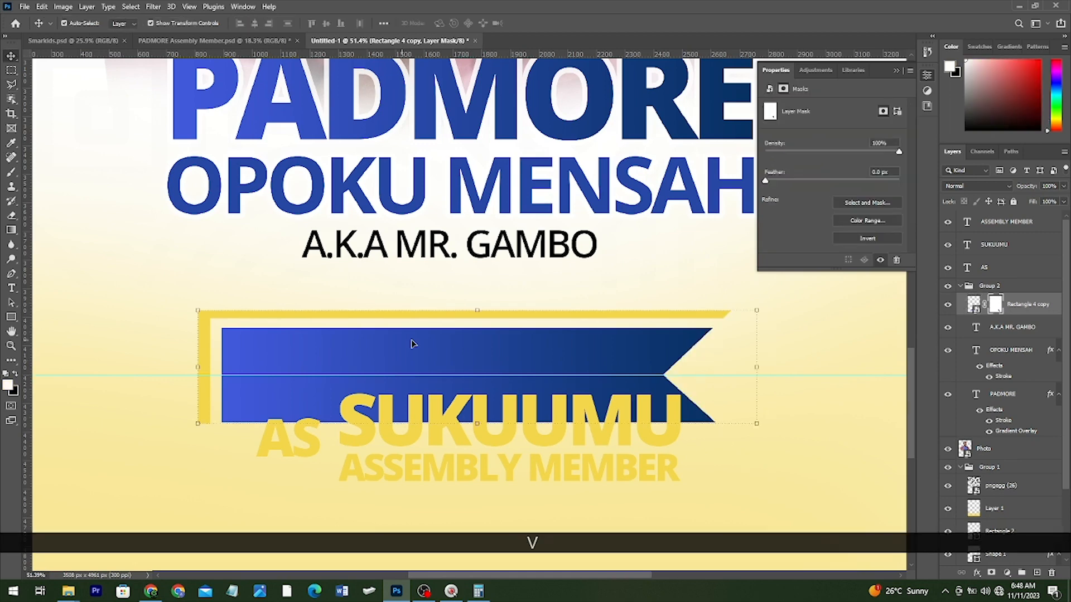
- Add the line MOTTO: UNITY AND DEVELOPMENT in Open Sans Semibold at 19.42 pt below ASSEMBLY MEMBER
alt+scroll(360, 171, up, 2)
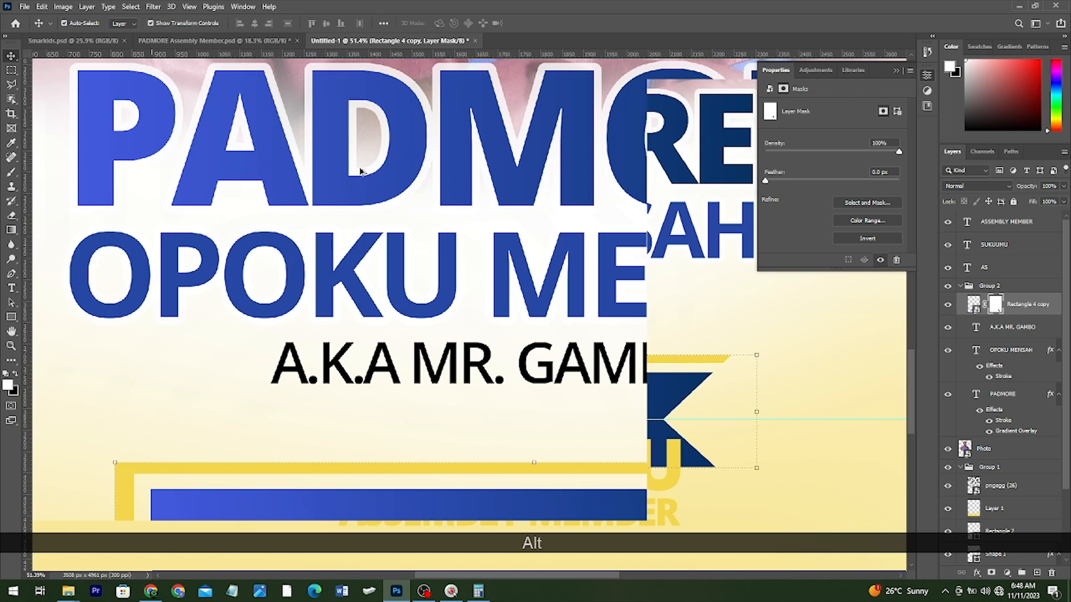
scroll(521, 524, down, 5)
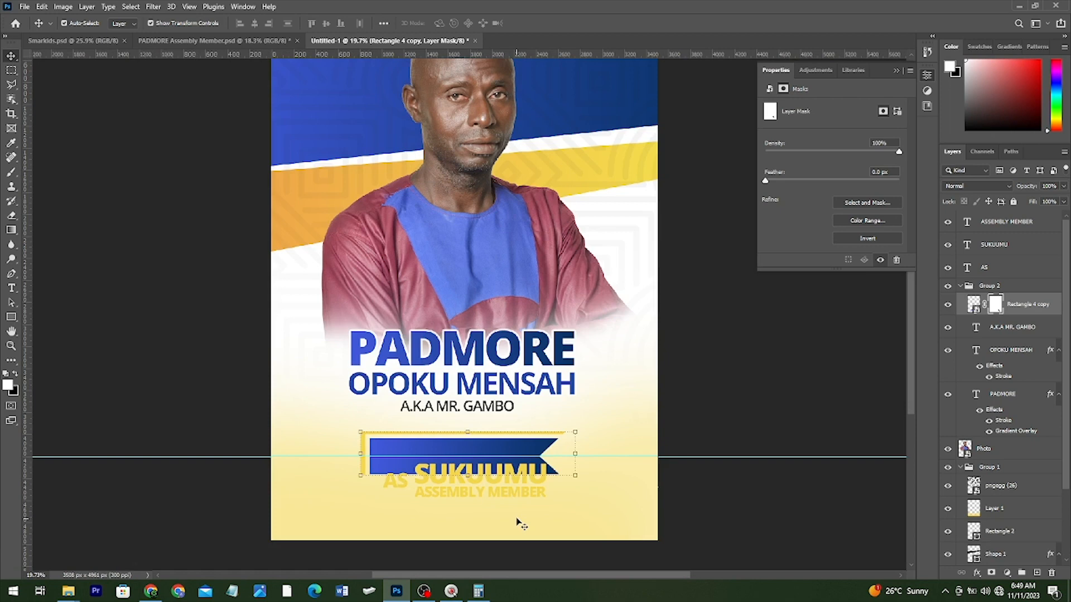
scroll(521, 524, up, 2)
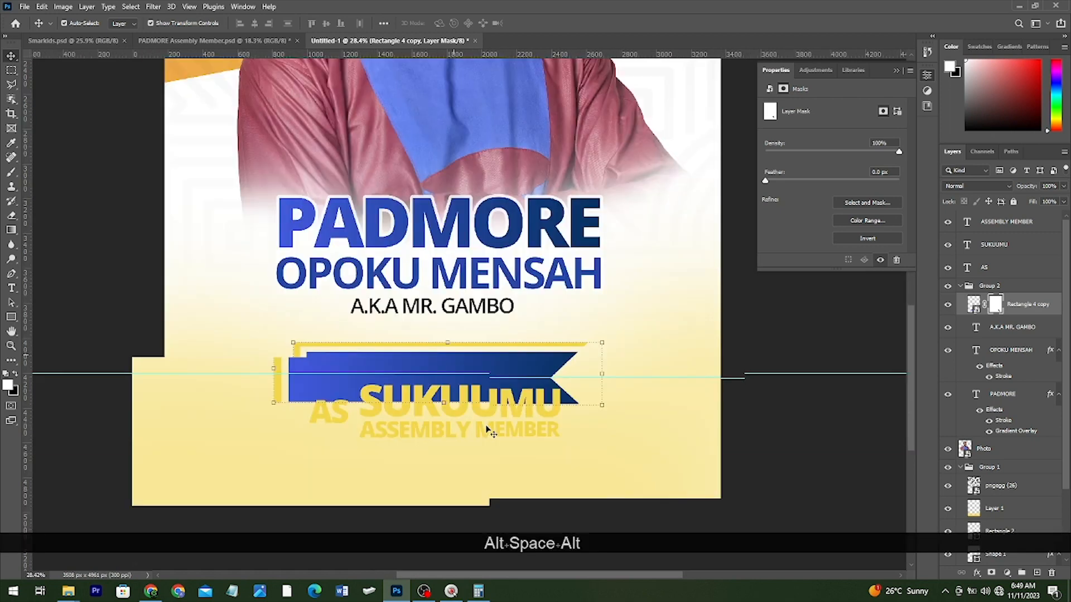
scroll(486, 429, up, 1)
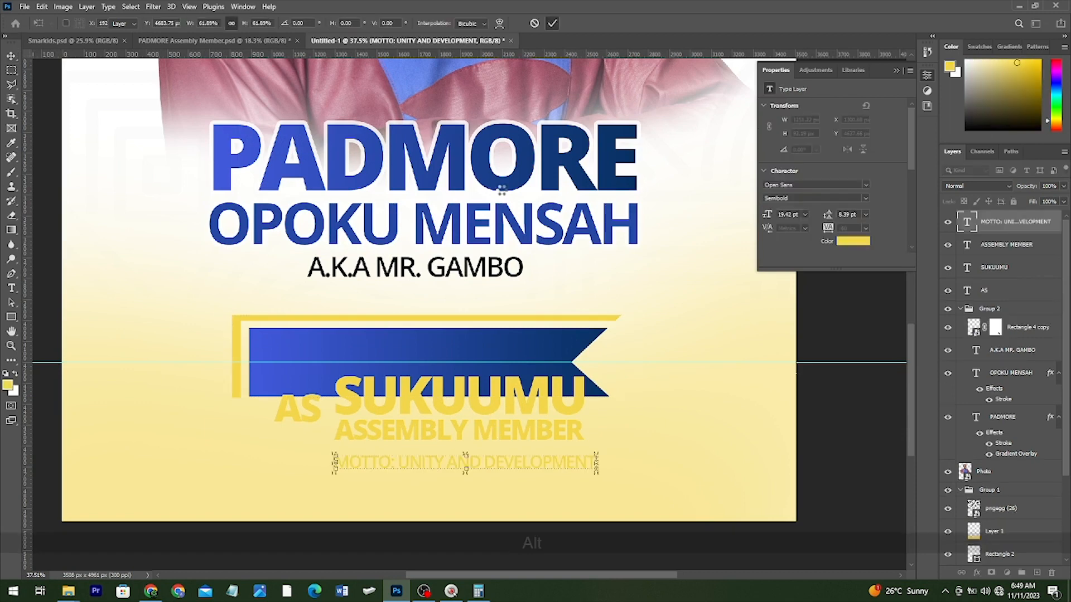
scroll(496, 329, up, 1)
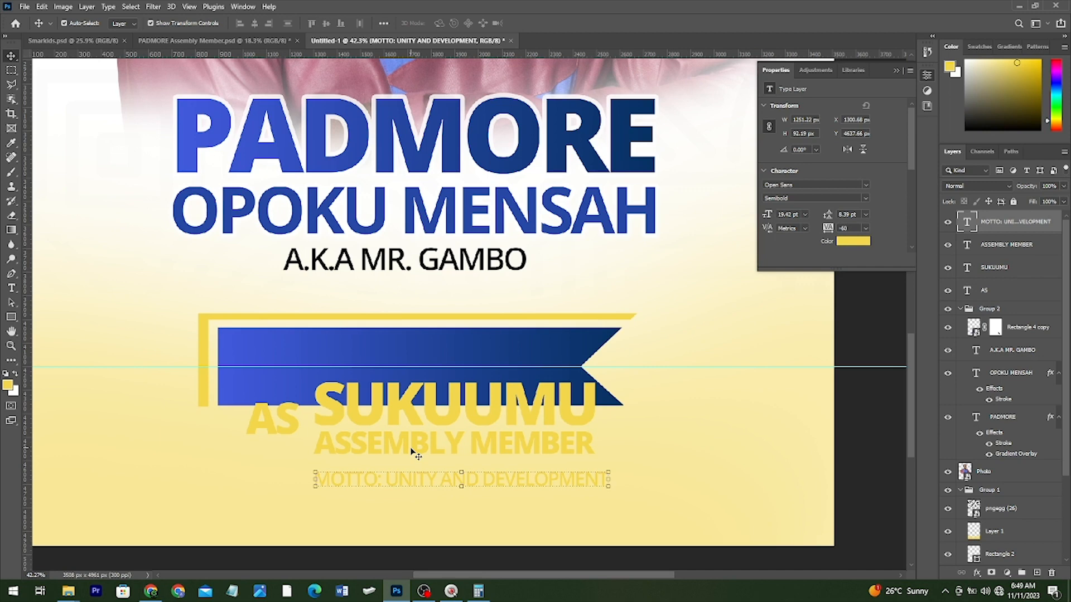
- Group the name lines, banner, role text and motto, and rotate the group to -2.30°
ctrl+shift+click(358, 148)
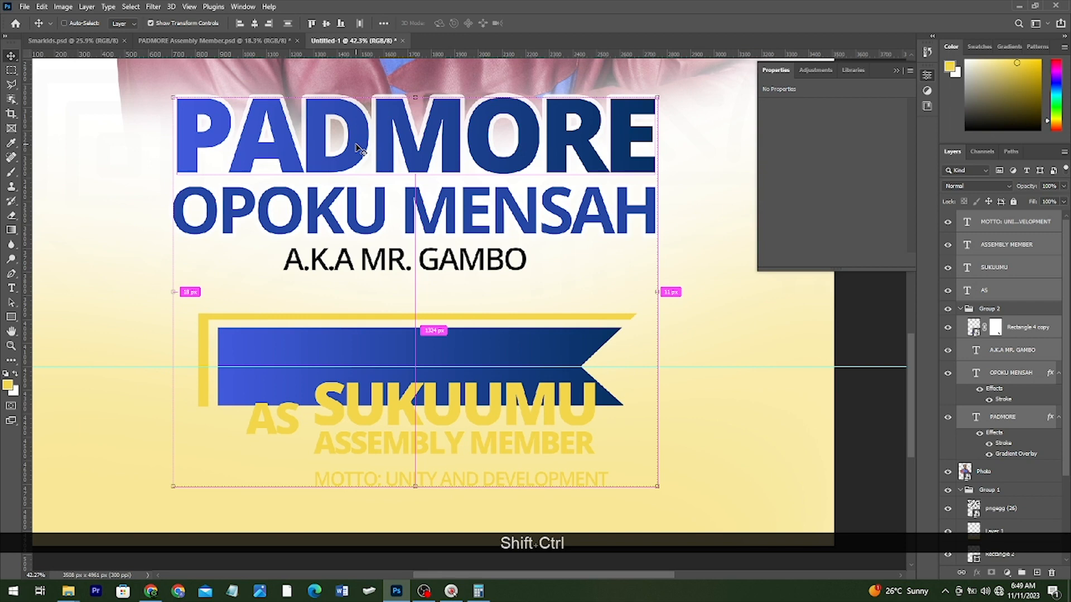
key(Return)
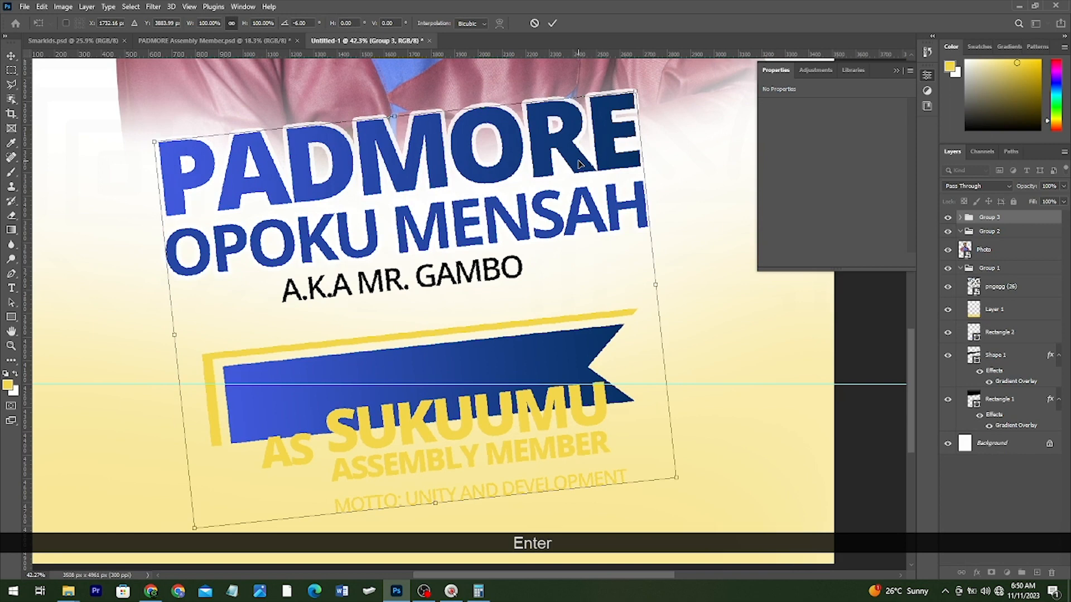
key(ctrl+alt+0)
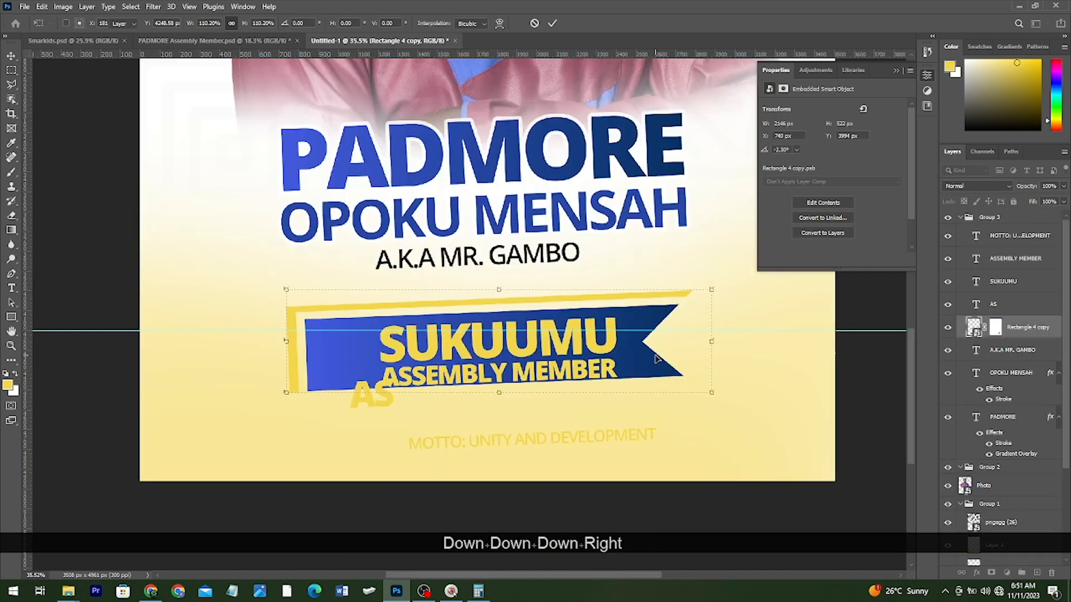
- Scale the banner to 110.20% and nudge it into place behind SUKUUMU and ASSEMBLY MEMBER
key(Right)
key(Right)
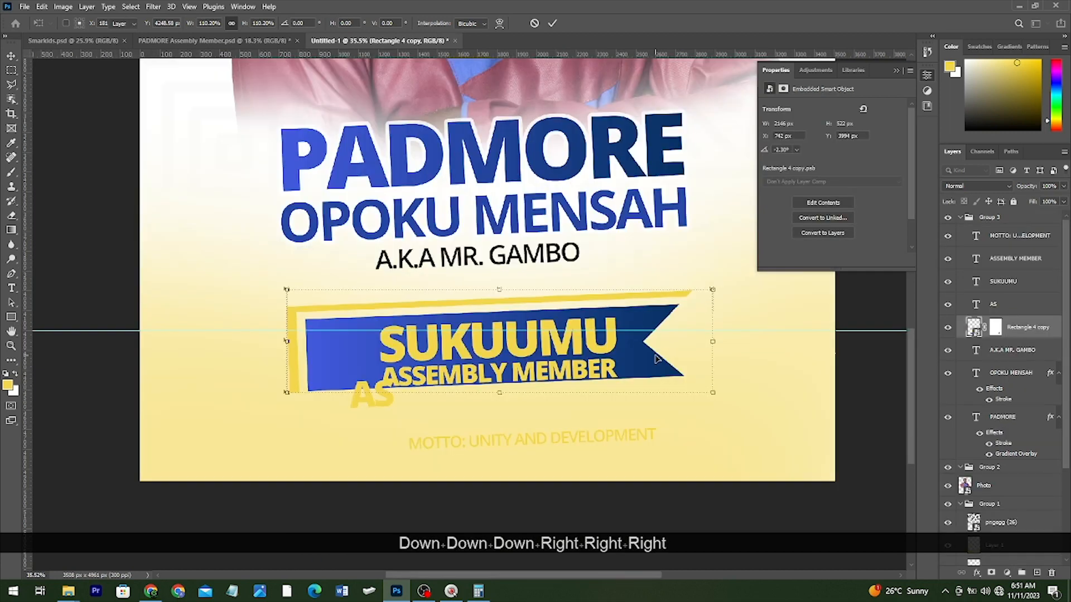
key(Return)
key(Down)
key(Down)
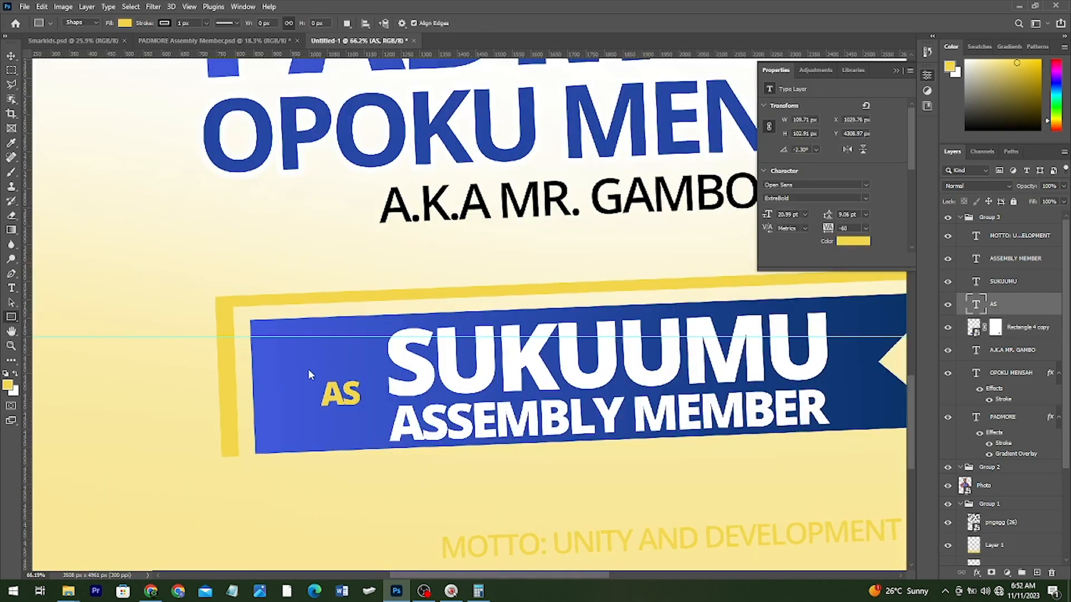
- Draw a small circle around AS, fill it red and set the AS text to white
key(shift+u)
drag(308, 370, 363, 424)
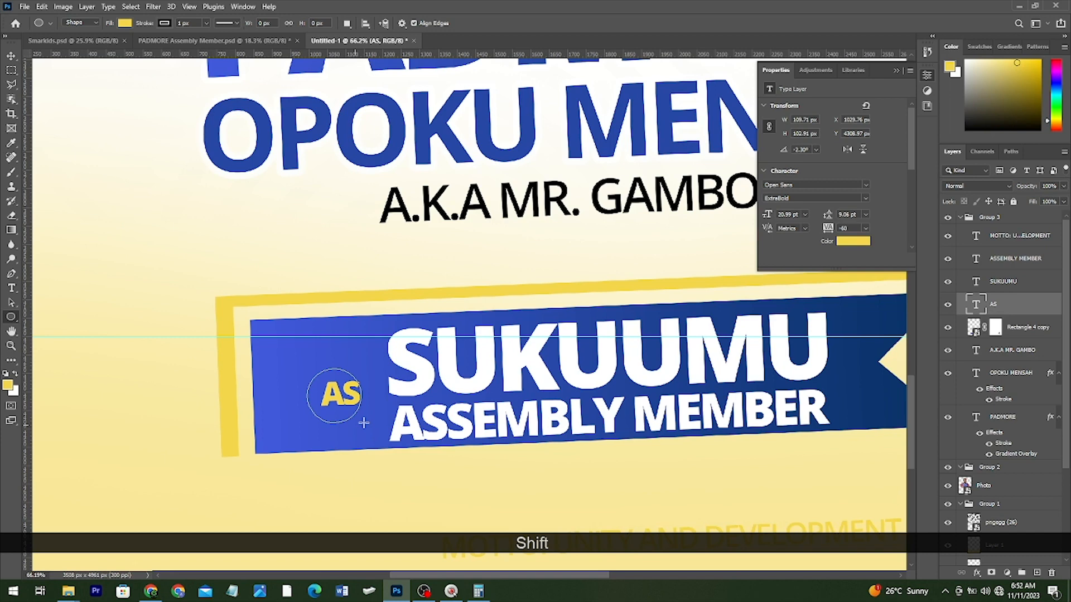
click(597, 147)
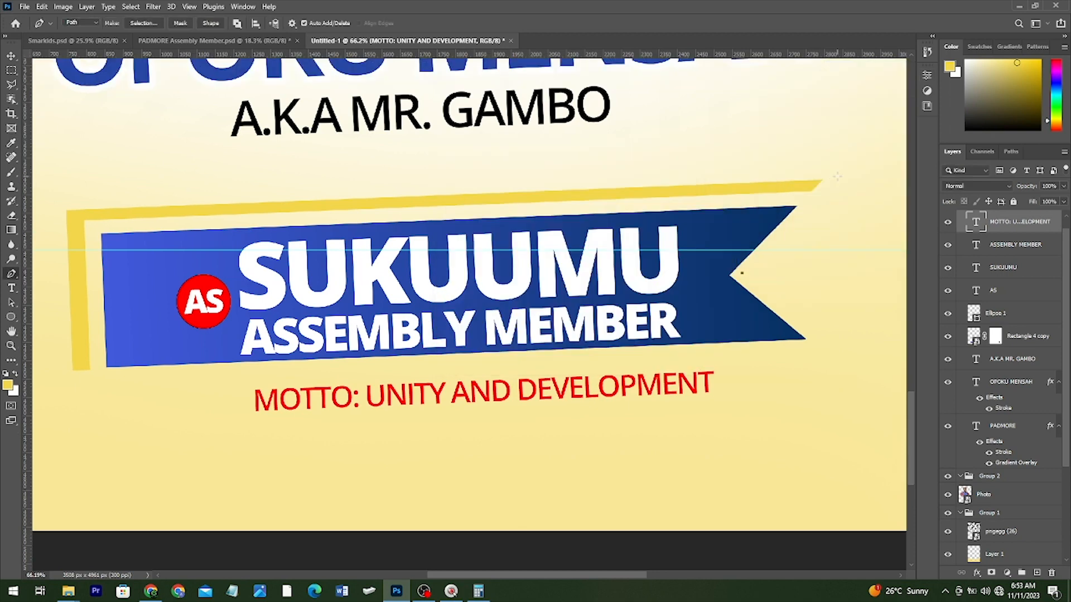
- Draw a closed triangular path with the Pen tool that fits into the notch at the banner's right end
shift+click(837, 176)
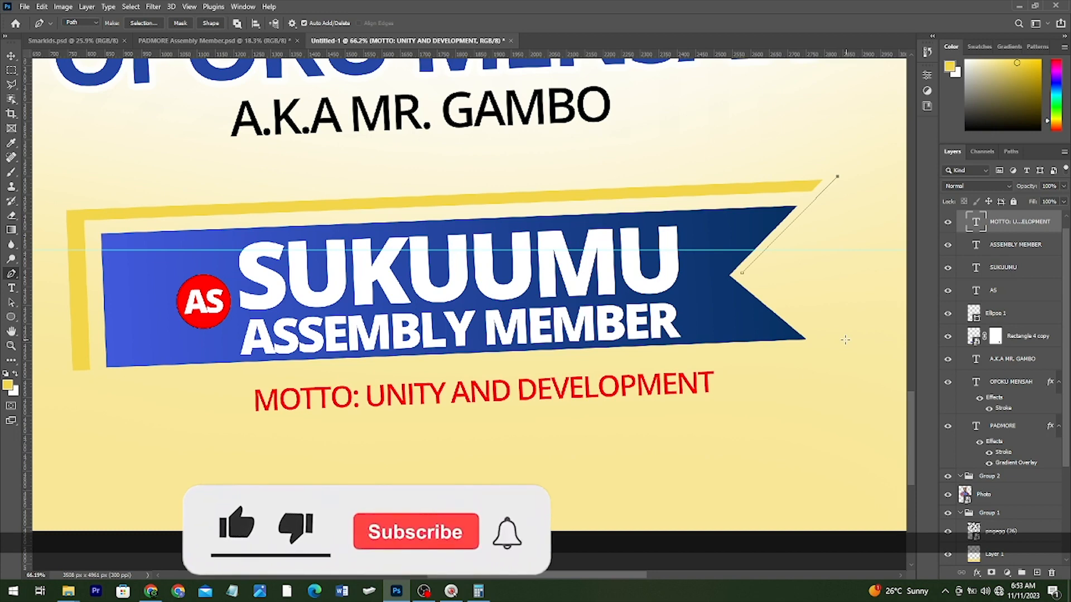
shift+click(837, 341)
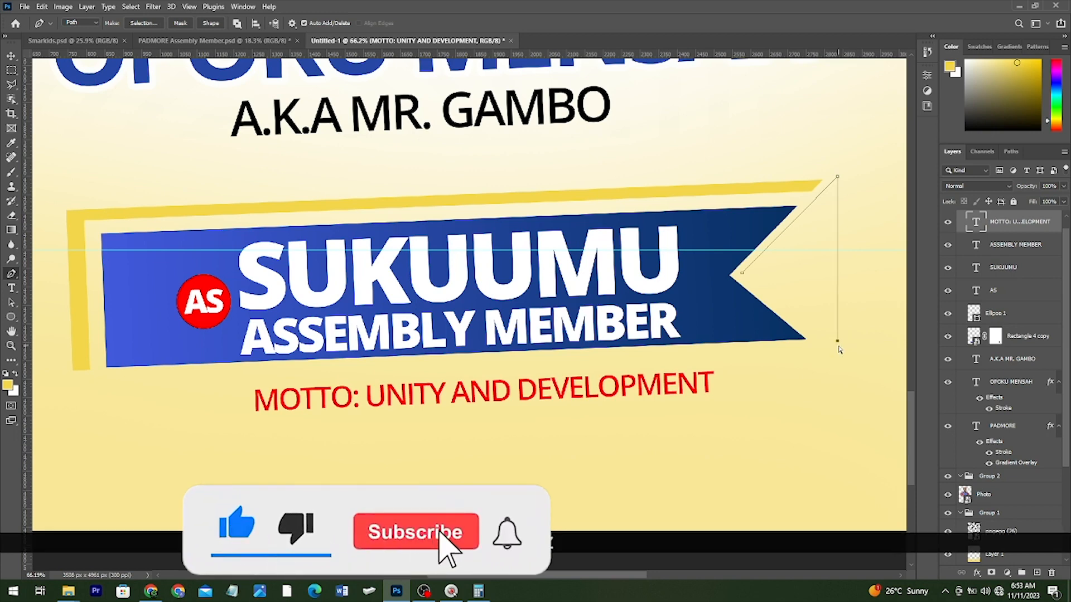
click(838, 346)
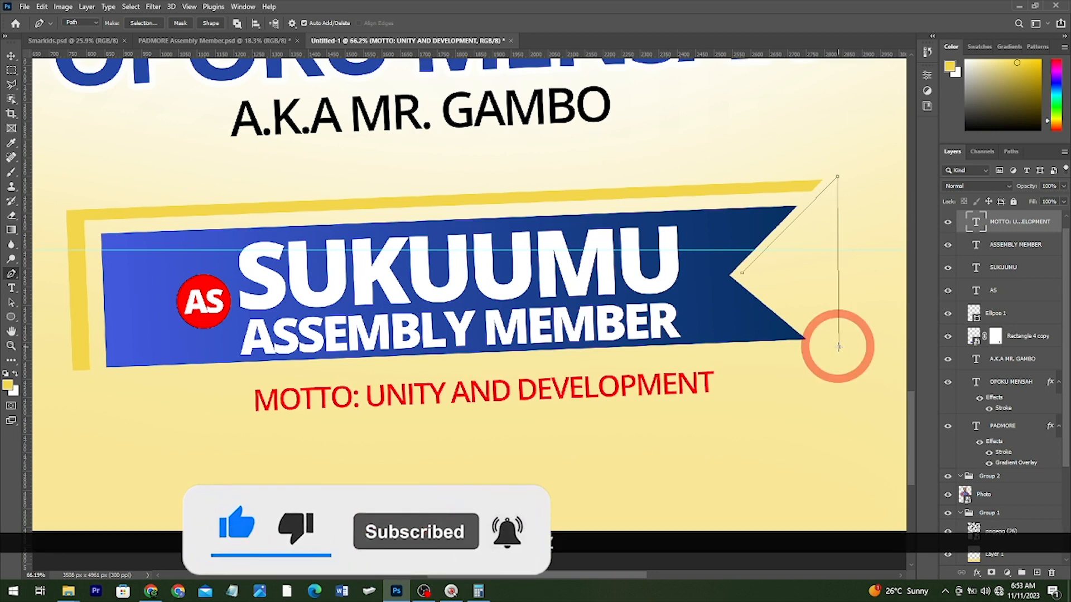
key(ctrl+z)
click(838, 347)
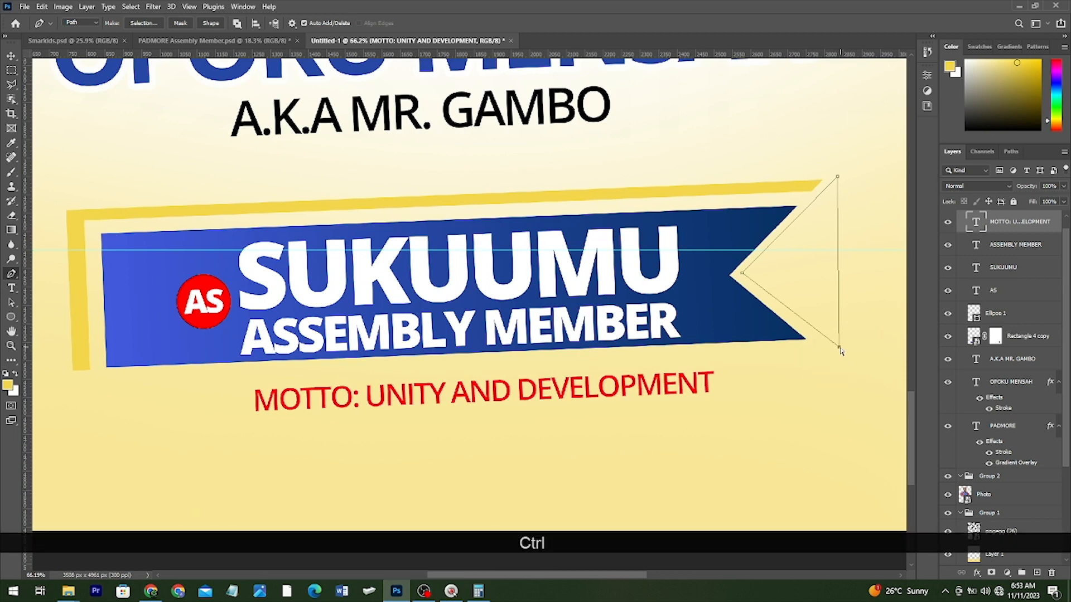
- Try moving the triangular path's lower corner slightly inward and turning the path into a yellow shape
ctrl+click(840, 348)
drag(840, 352, 835, 348)
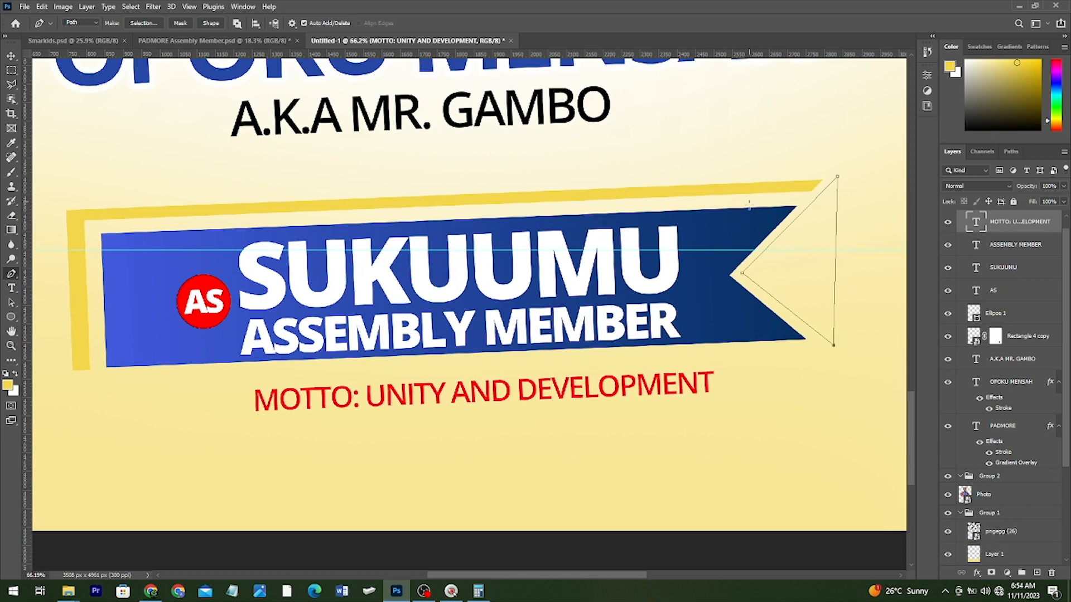
click(211, 27)
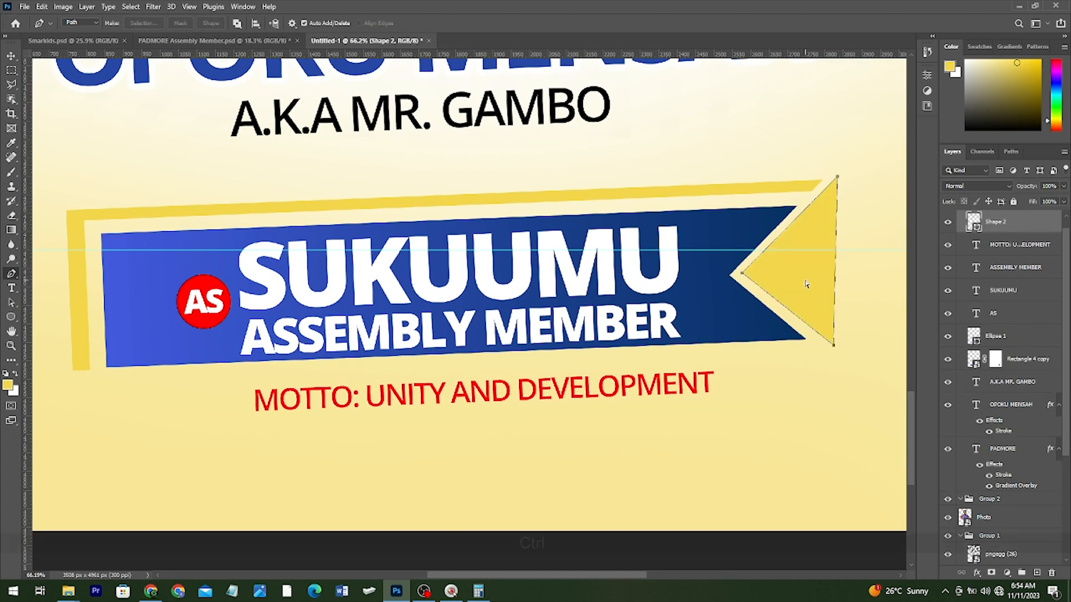
key(ctrl+z)
key(ctrl+z)
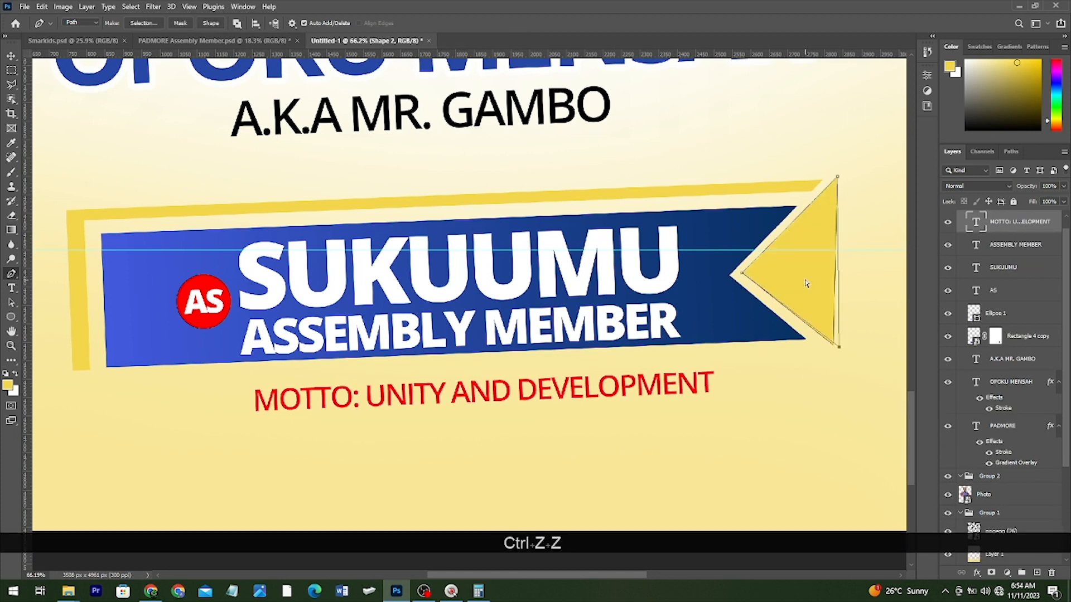
key(ctrl+z)
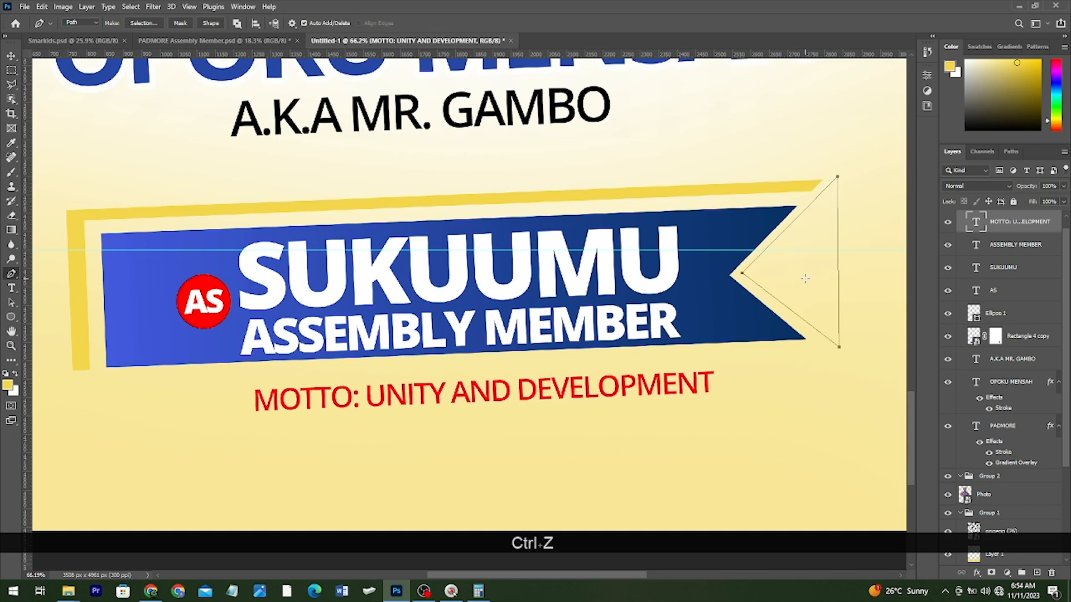
- Redraw a closed triangular path with the Pen tool inside the notch at the banner's right end and convert it into a yellow shape
key(v)
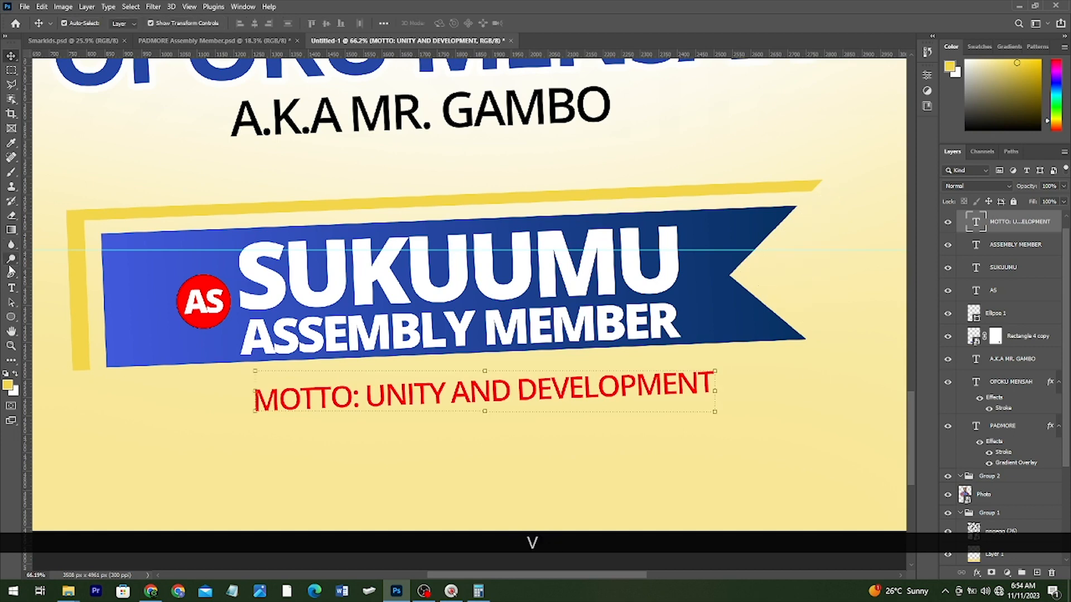
click(11, 273)
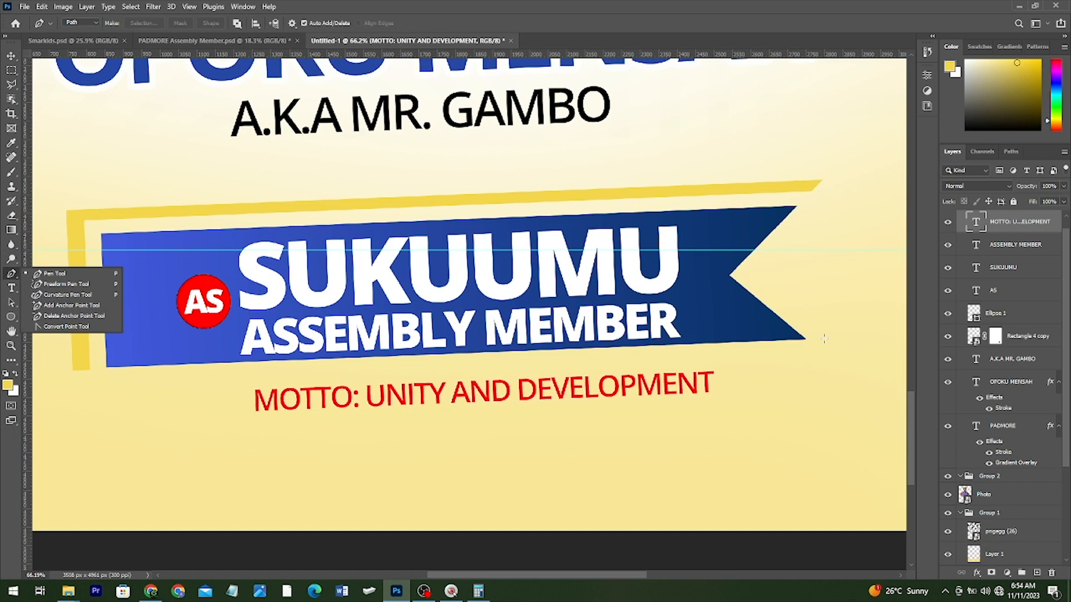
click(824, 338)
click(739, 274)
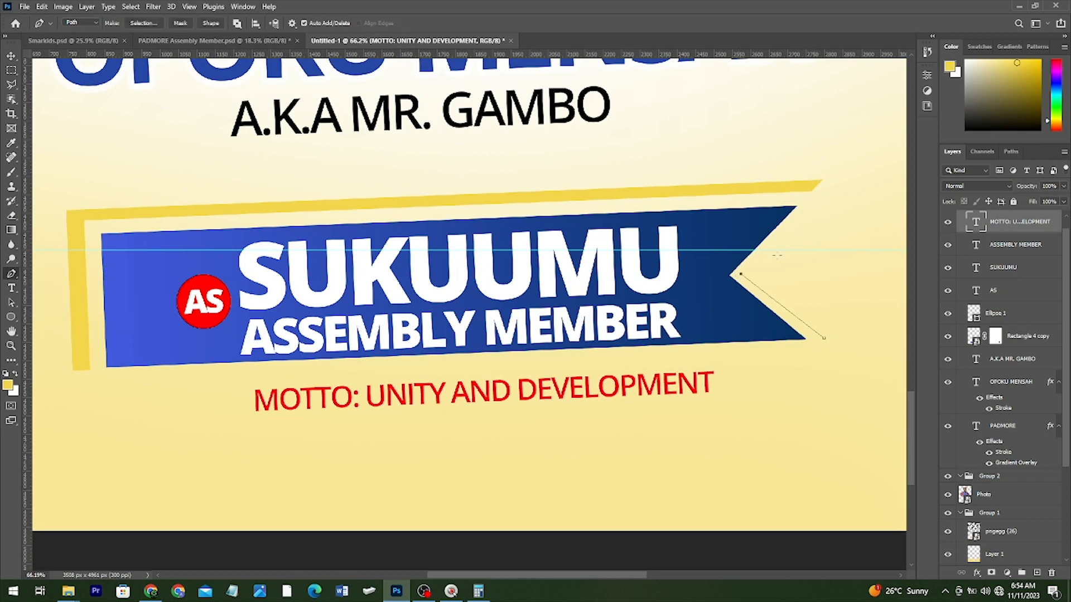
click(821, 201)
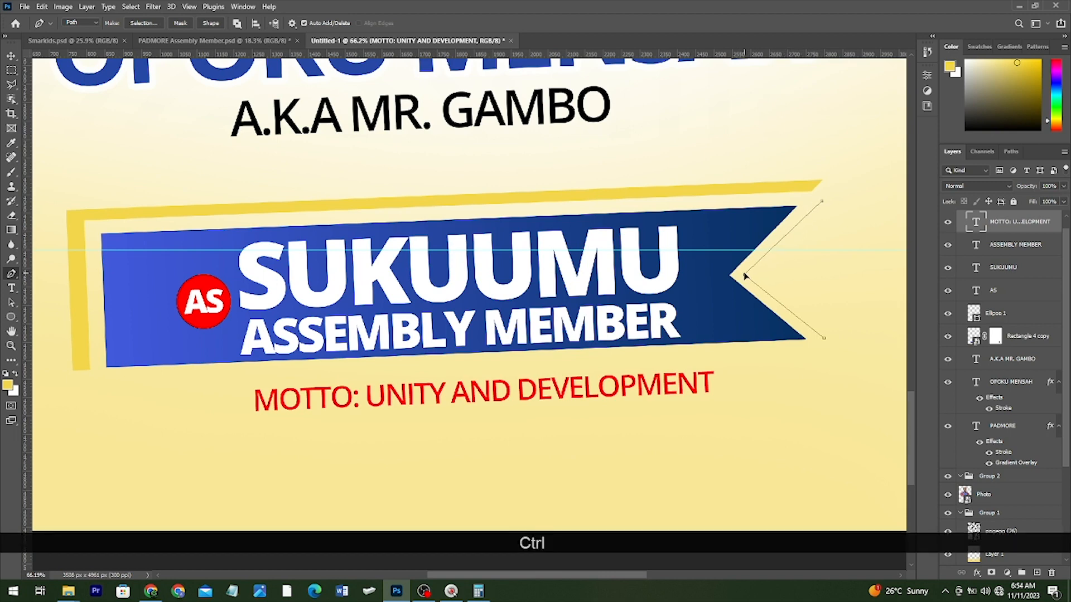
click(825, 339)
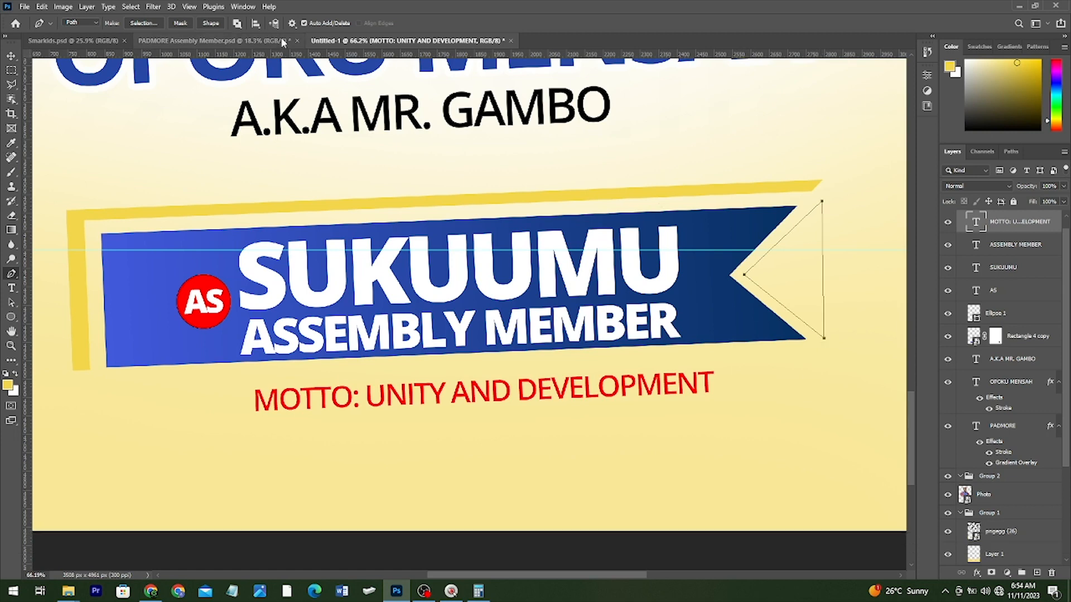
click(211, 24)
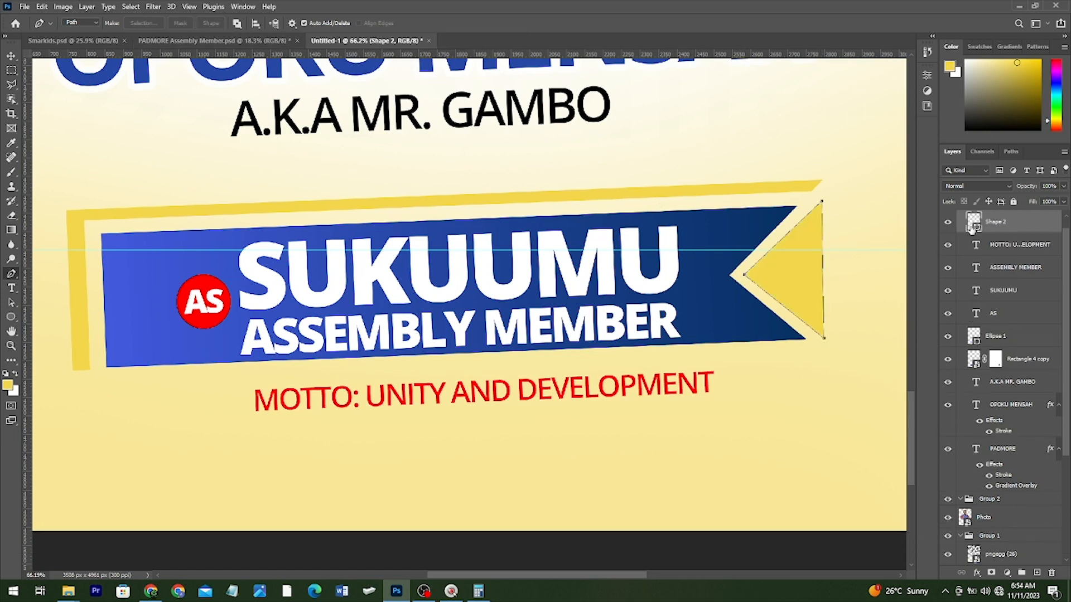